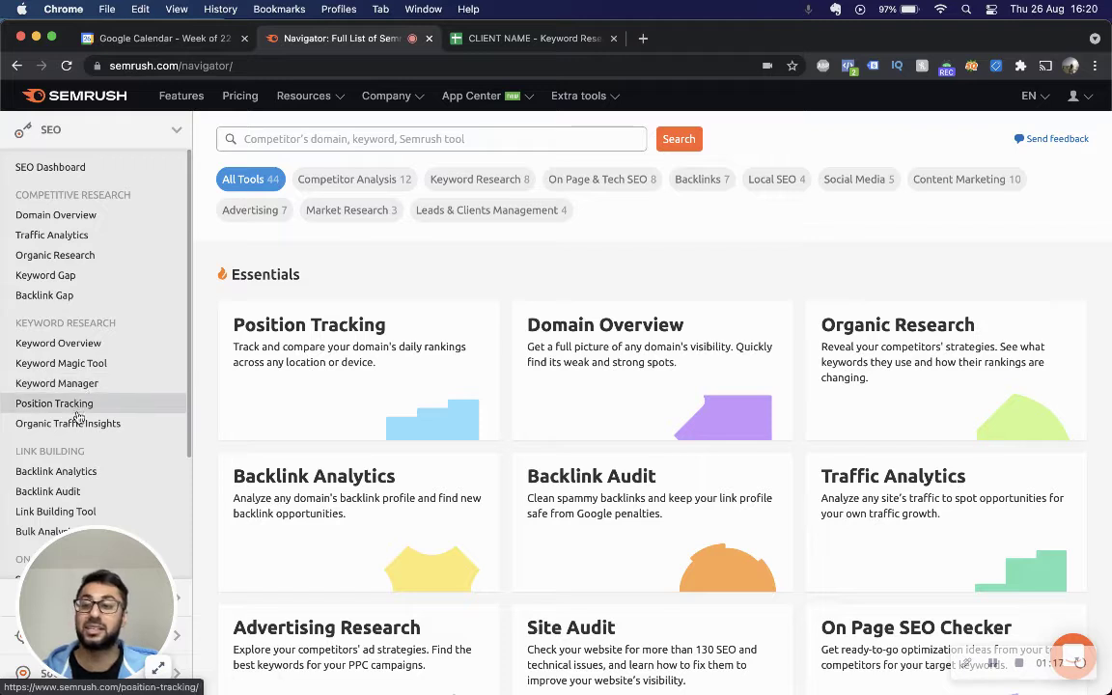
Step: Open the Keyword Gap tool and enter growthvertical.com as the own domain
click(64, 275)
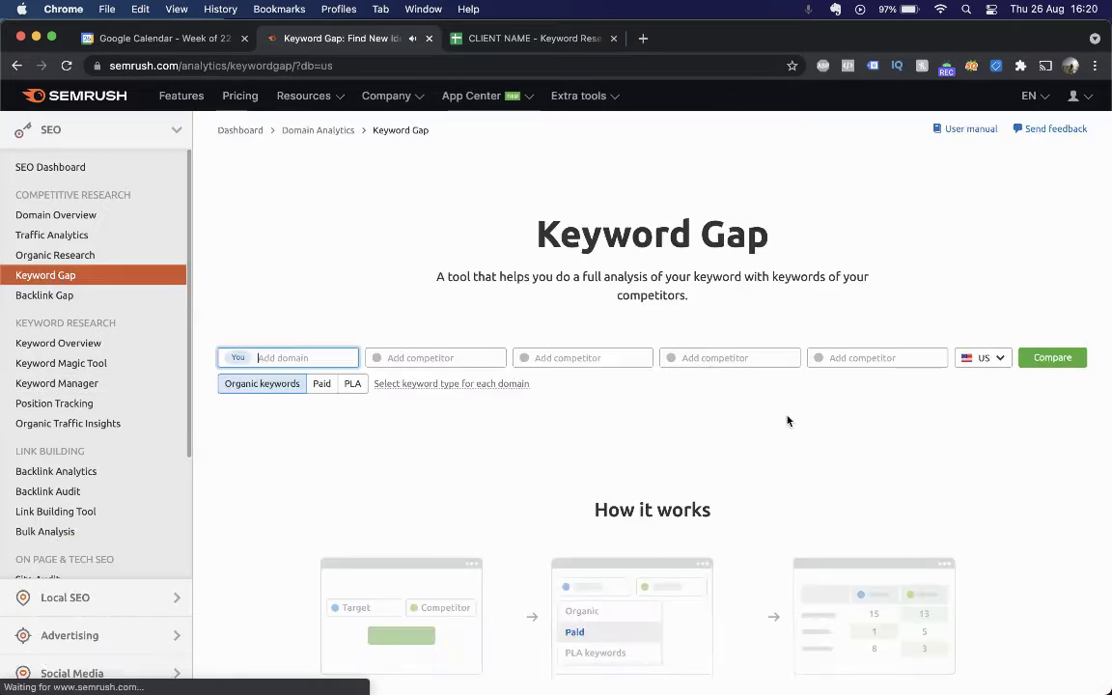
click(321, 350)
text(growthvertical.com)
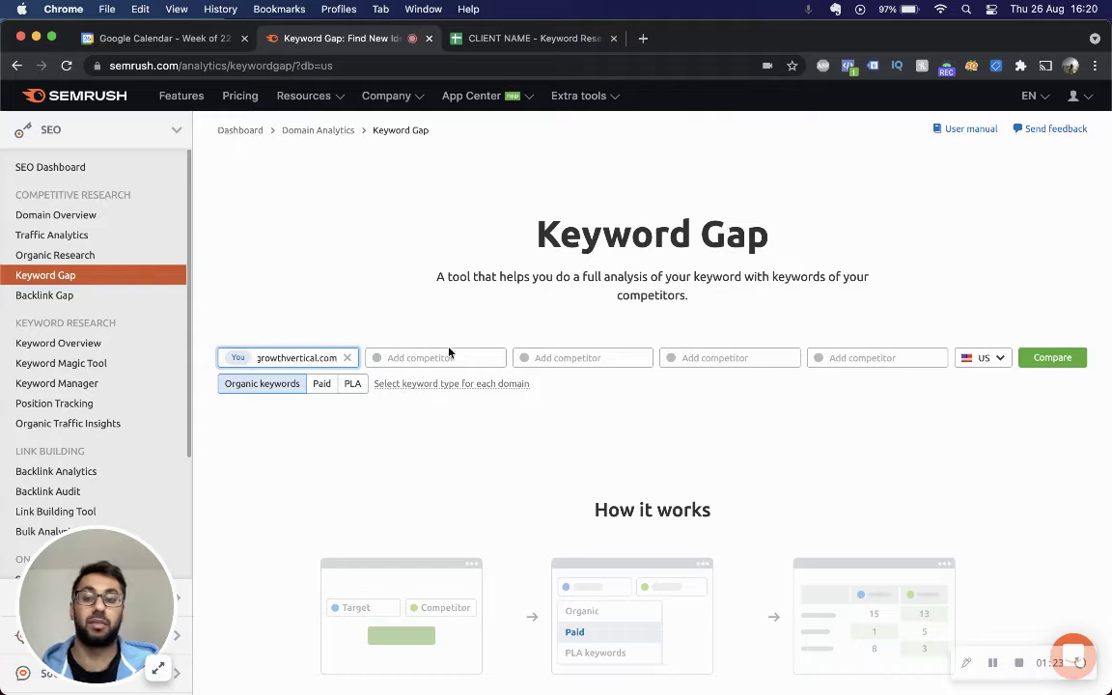
Step: Add neilpatel.com, singlegrain.com, klientboost.com and webfx.com as competitors and run the organic keyword comparison
click(437, 355)
text(neilpatel.com)
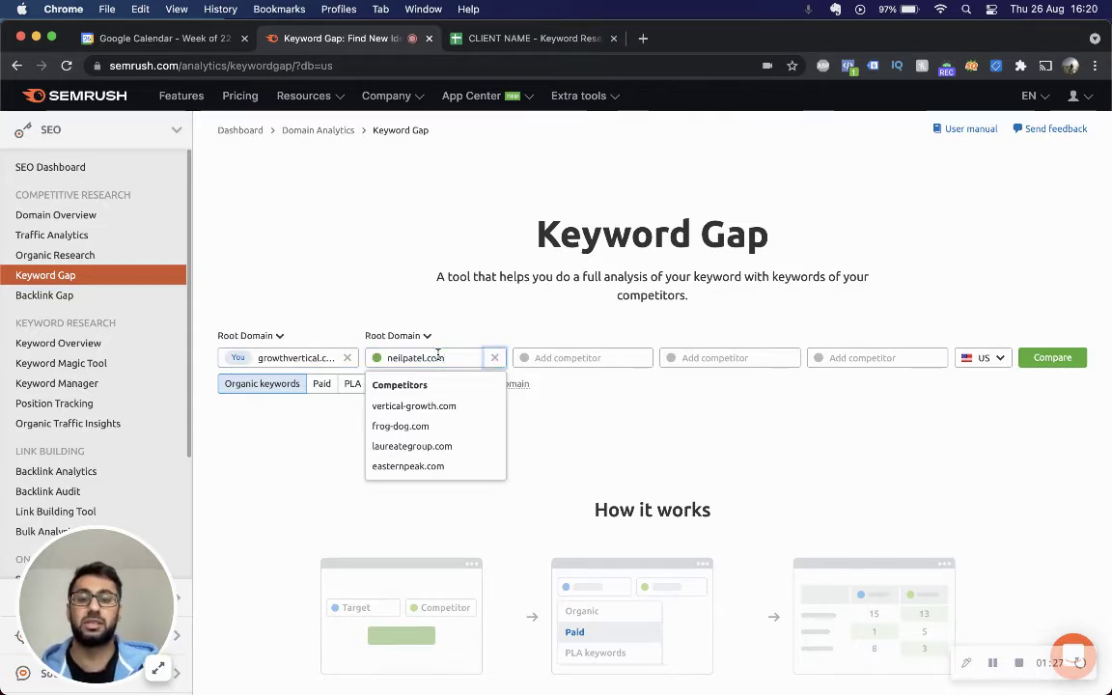
click(559, 358)
text(singl)
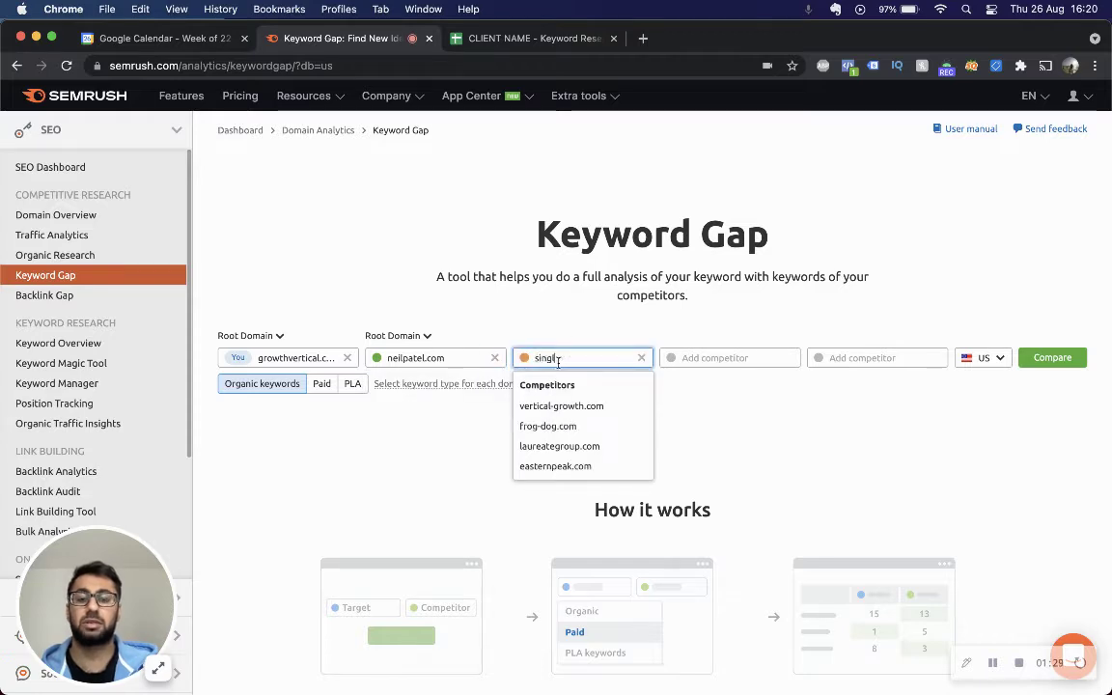
text(egrain.com)
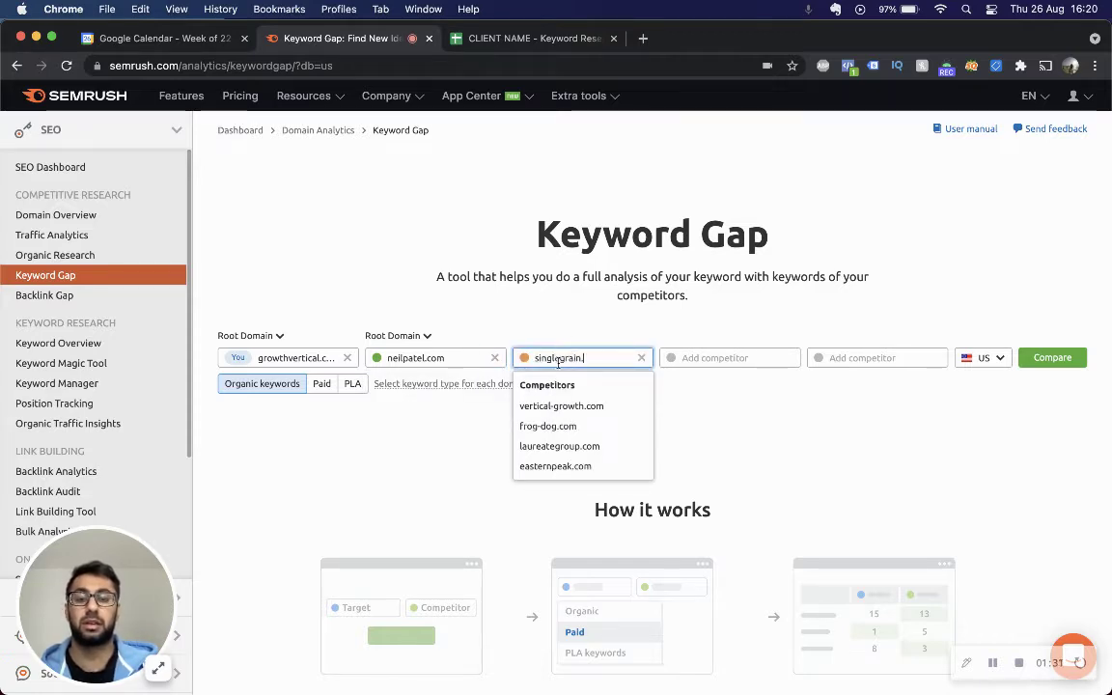
click(731, 358)
text(klientboost.com)
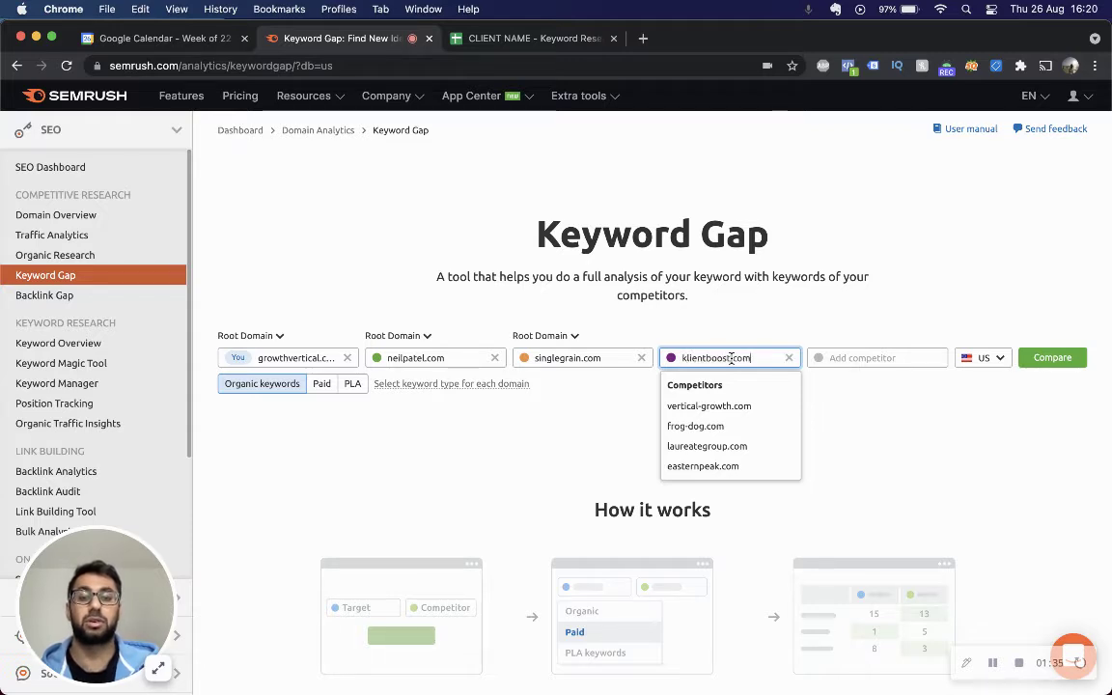
click(840, 358)
text(webfx.com)
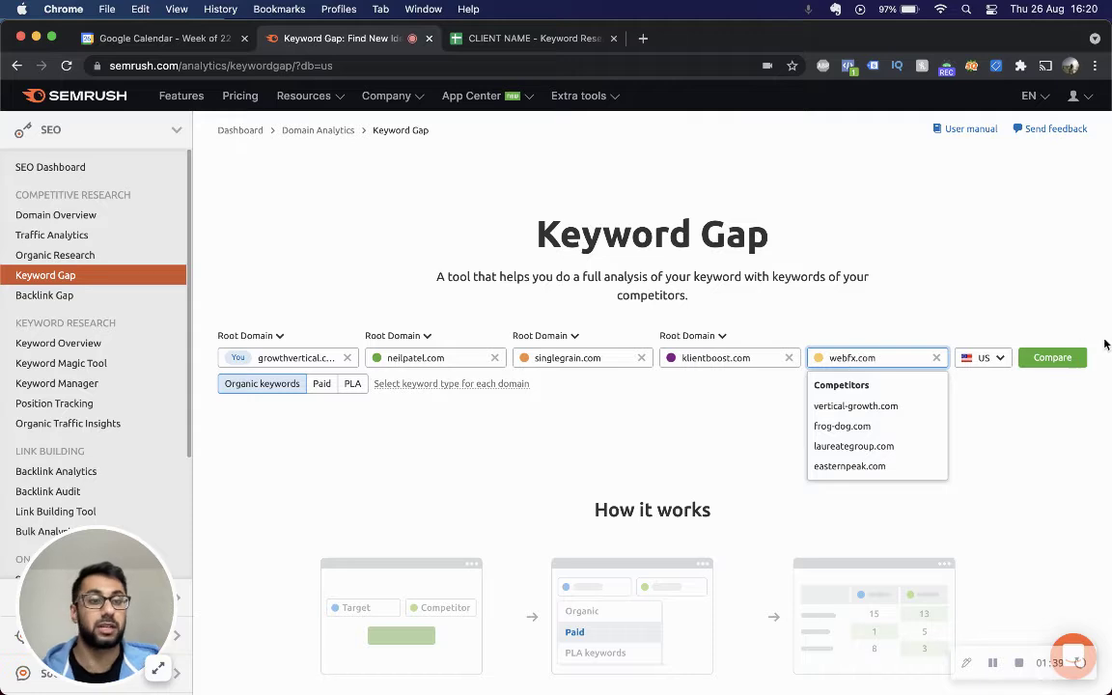
click(1049, 368)
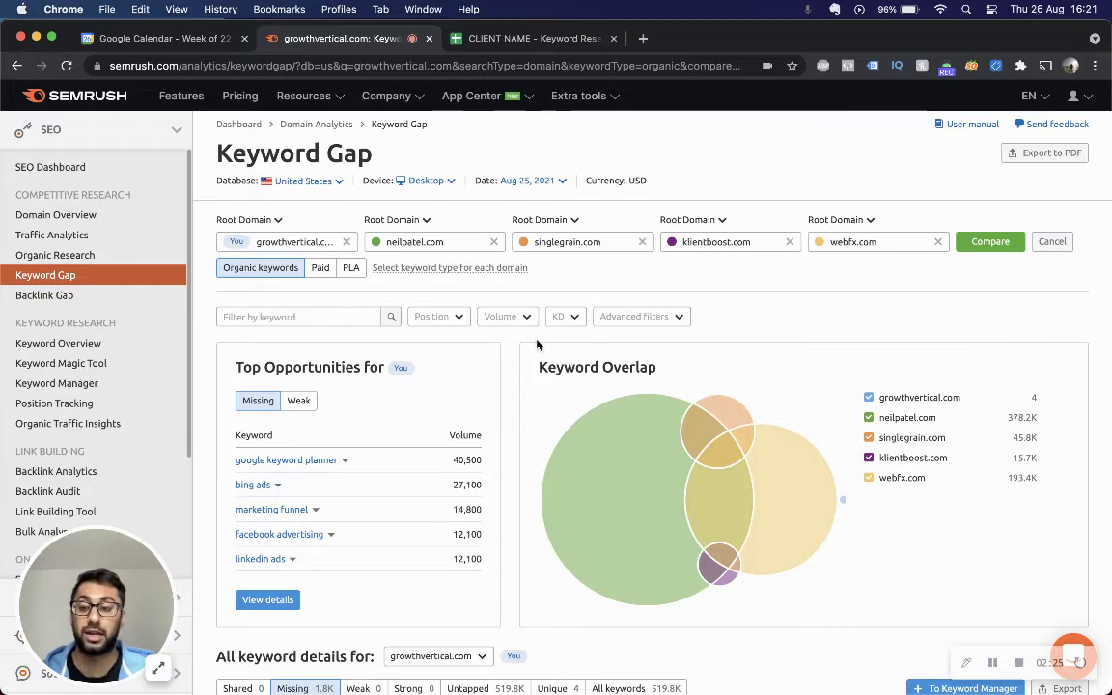
Step: Examine the top opportunities list and the keyword overlap diagram for the compared domains
scroll(538, 344, down, 1)
scroll(538, 344, down, 4)
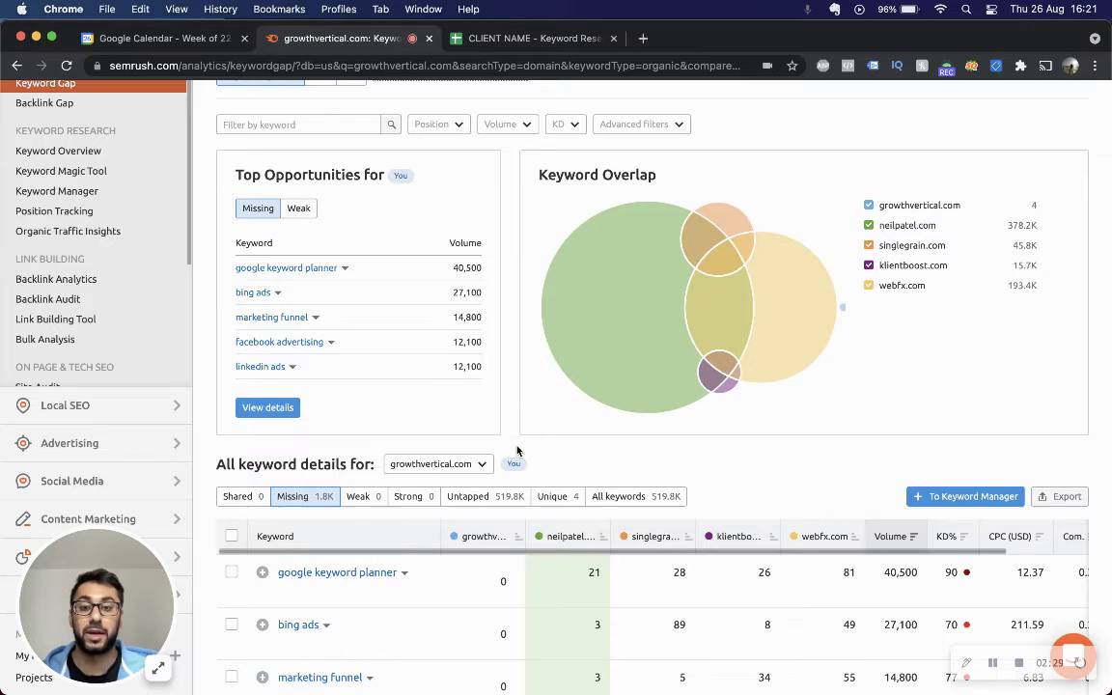
scroll(517, 450, up, 5)
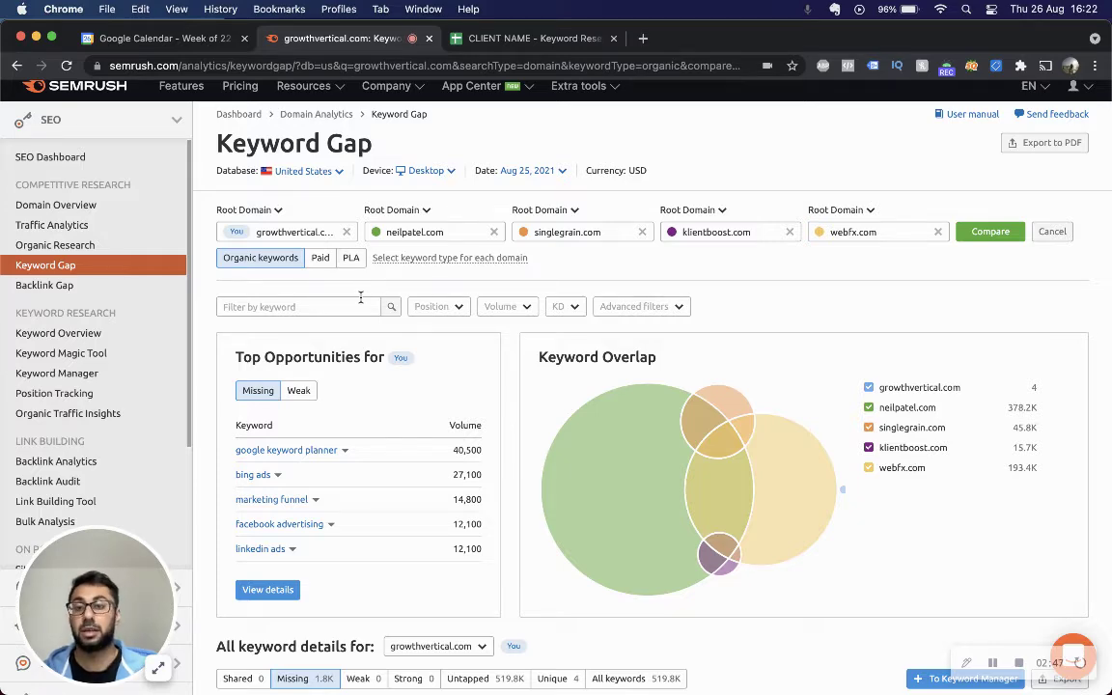
scroll(359, 297, down, 1)
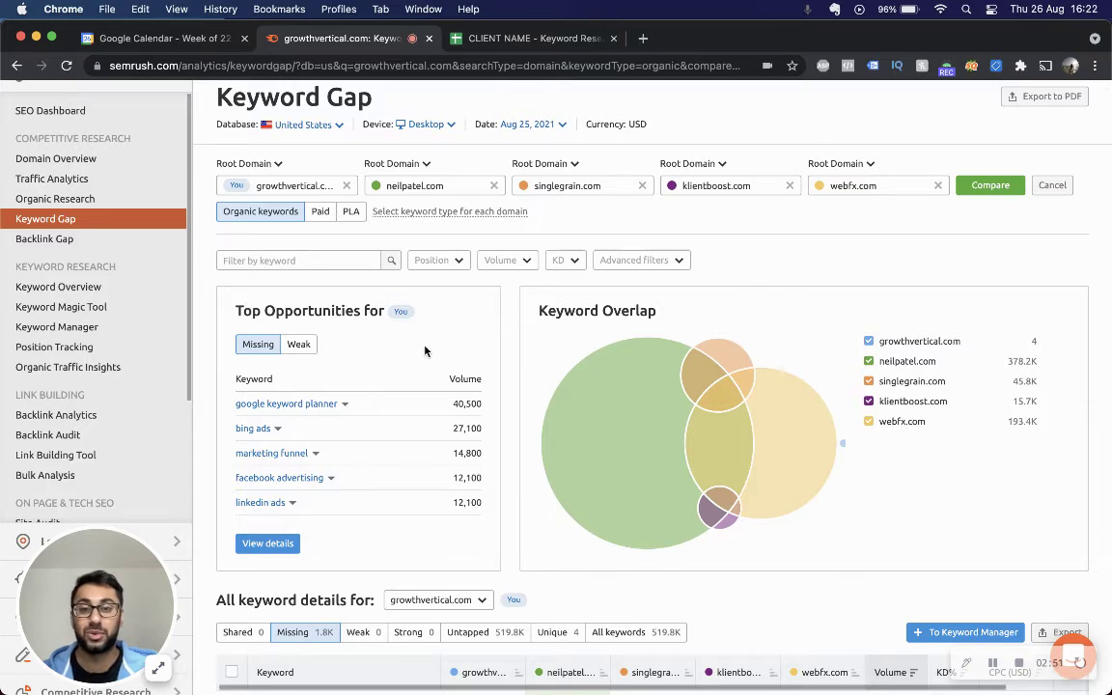
scroll(425, 350, down, 1)
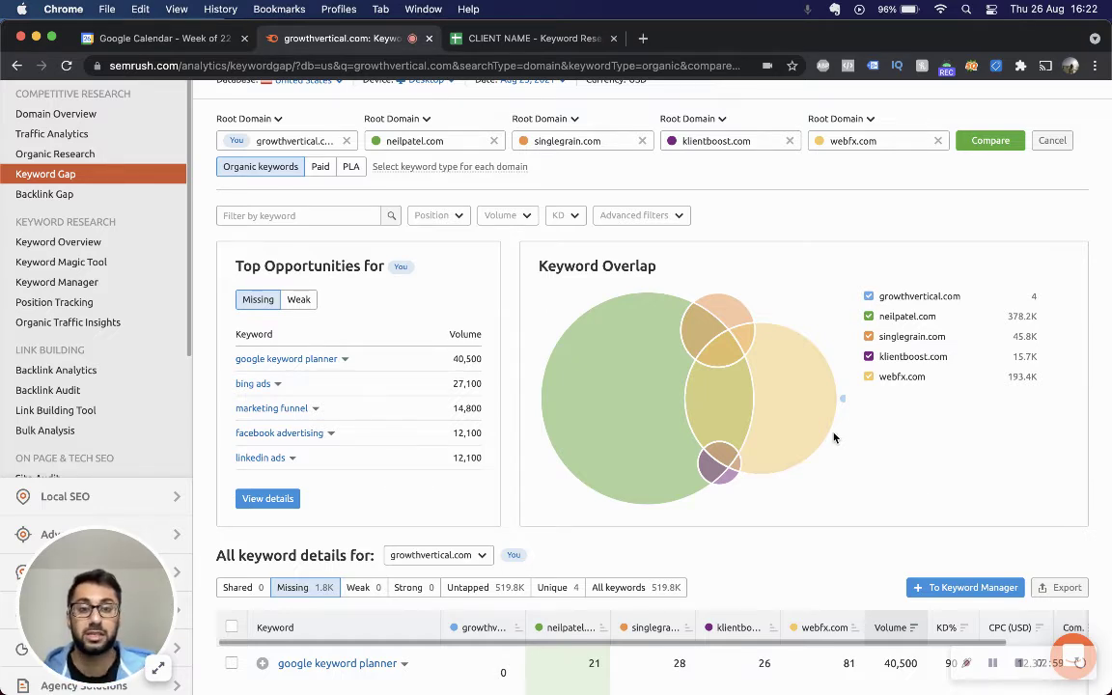
mouse_move(568, 363)
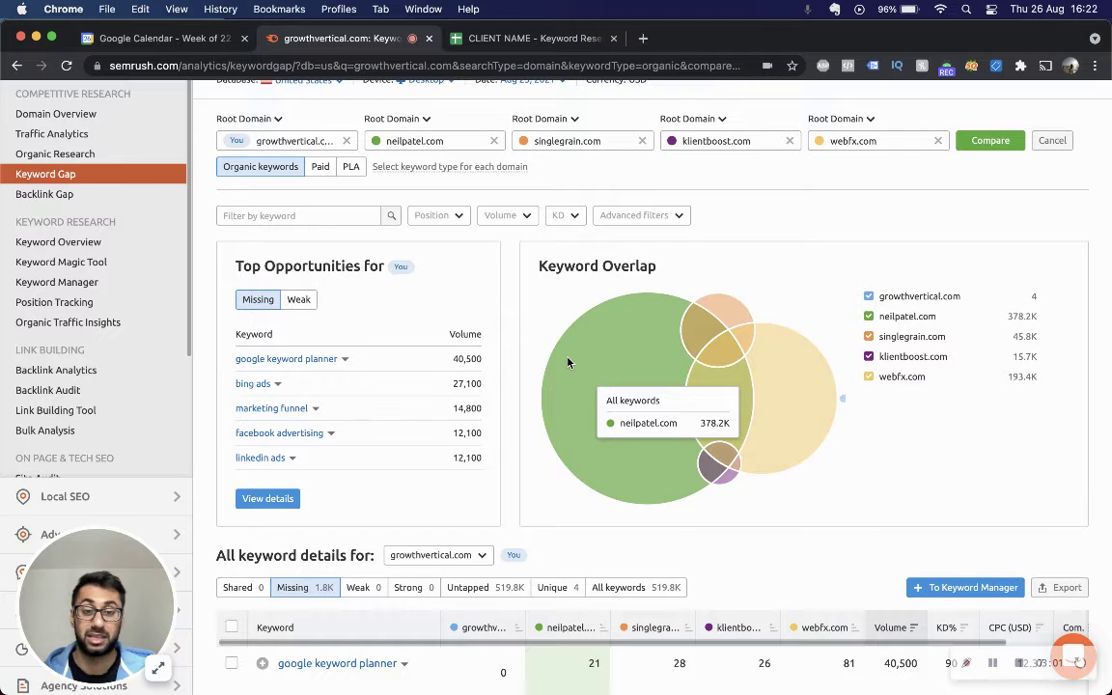
mouse_move(771, 393)
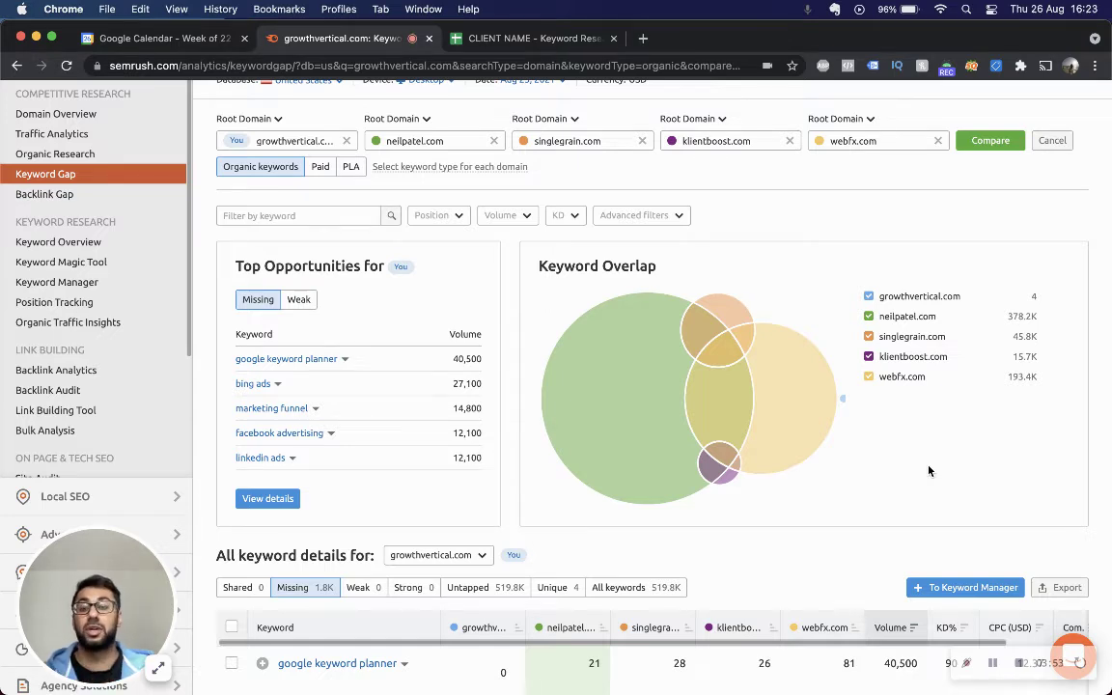
scroll(928, 470, down, 1)
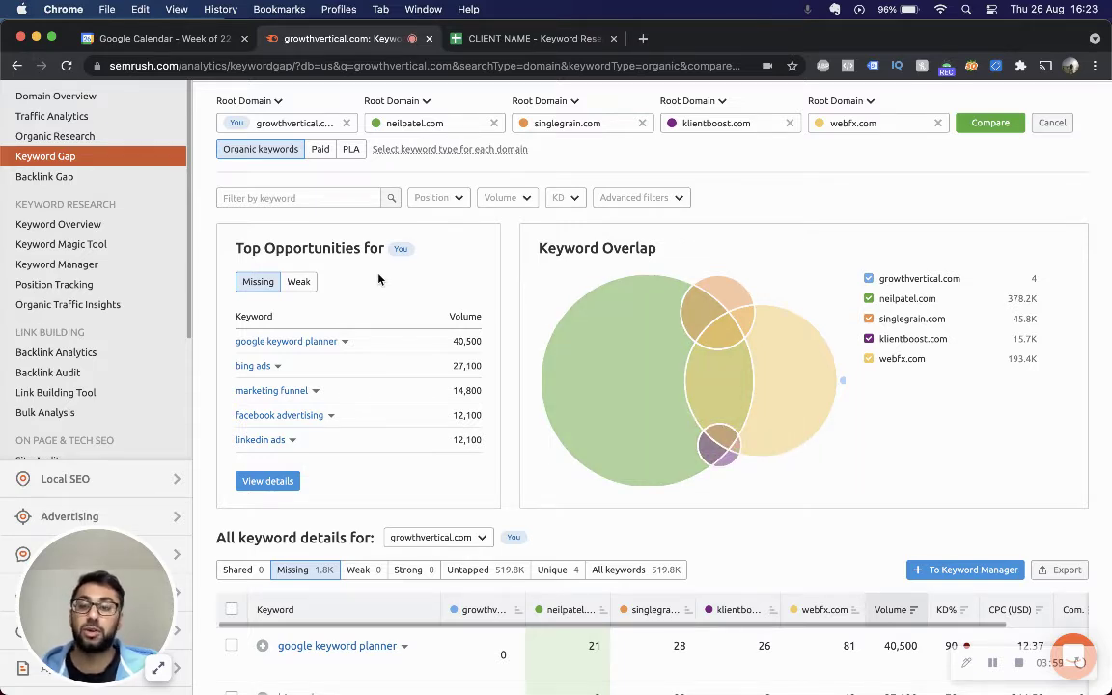
scroll(386, 259, down, 1)
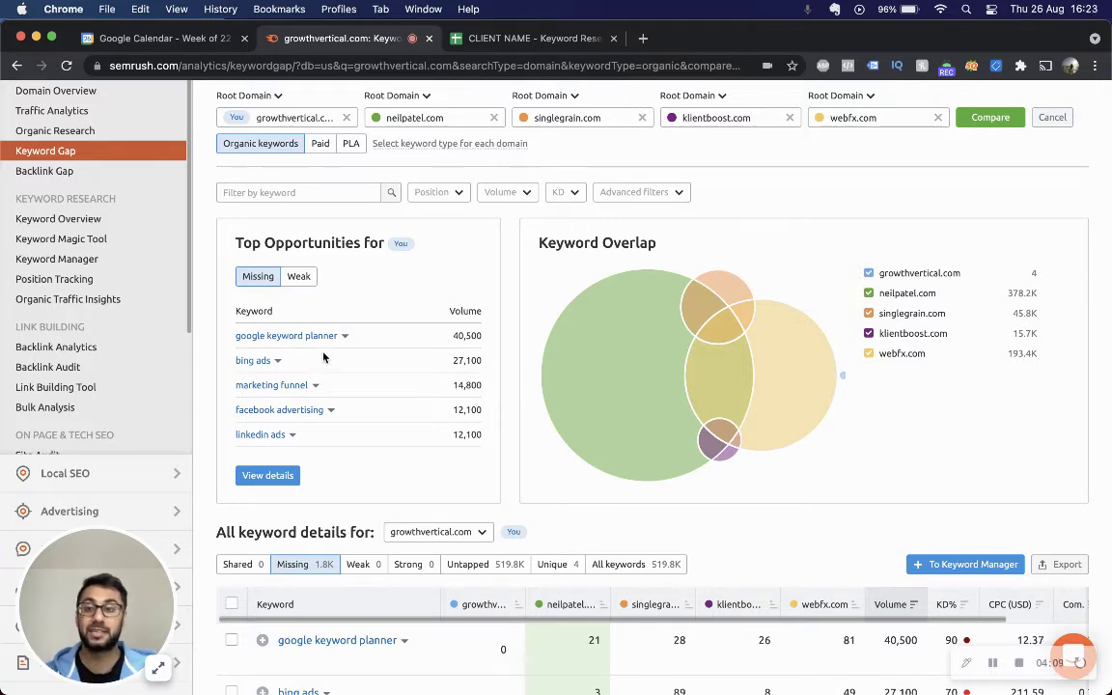
Step: View the weak keywords under Top Opportunities and return to the missing keywords
click(298, 280)
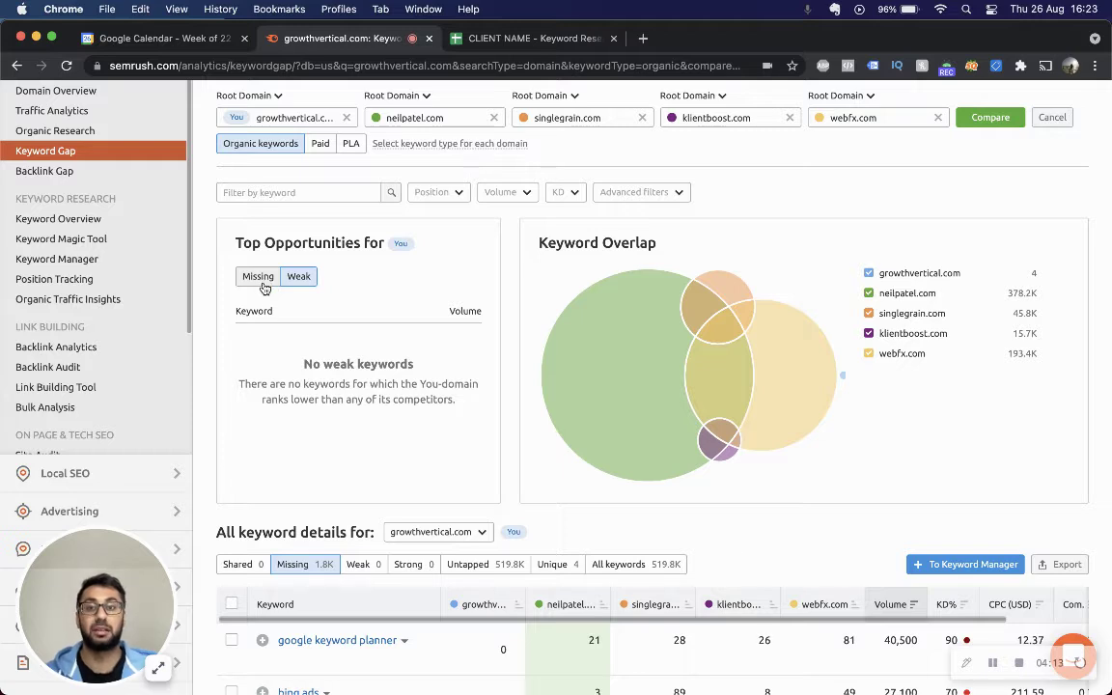
click(265, 287)
click(311, 280)
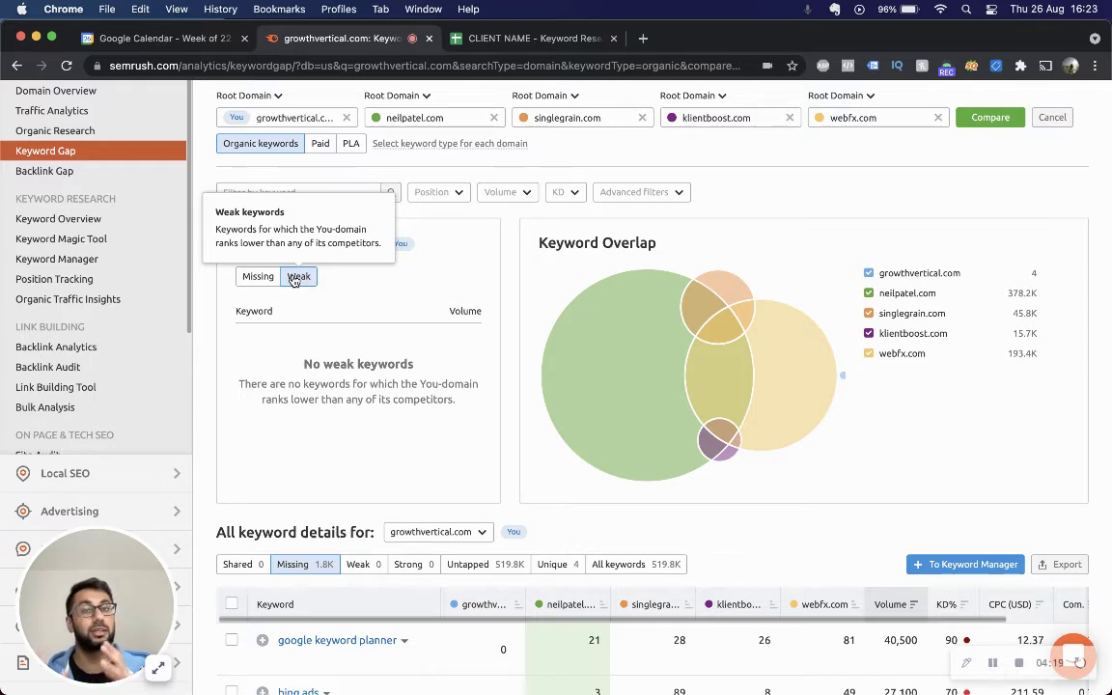
click(255, 279)
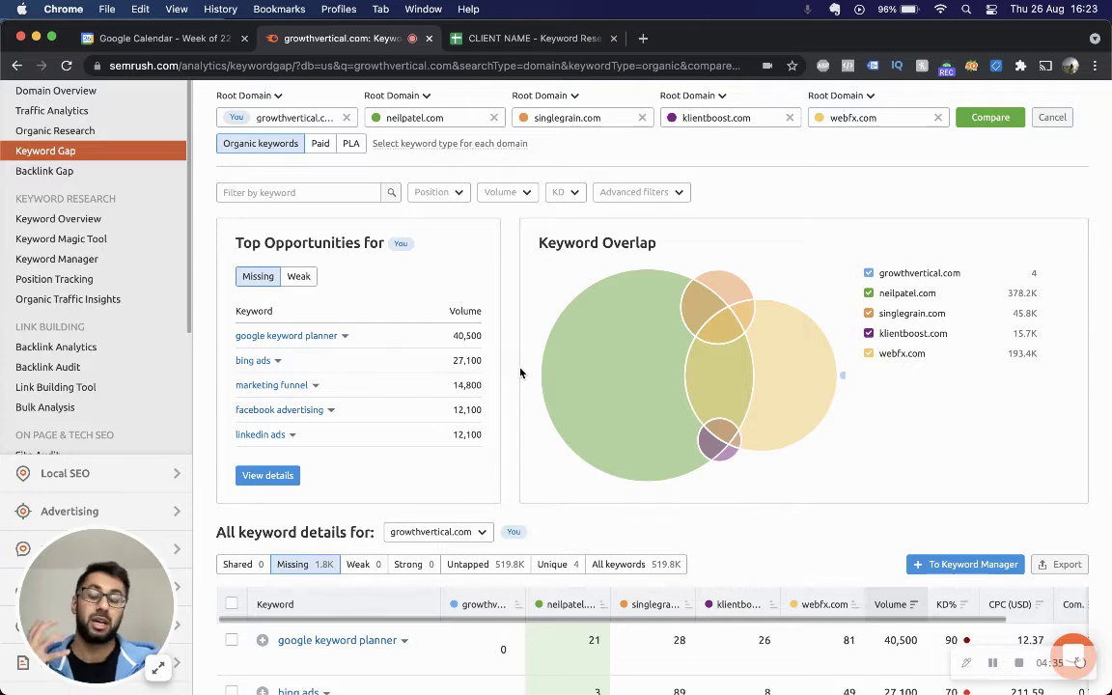
Step: Examine the missing keywords in the keyword details table, comparing competitor positions, volume and keyword difficulty
scroll(520, 372, down, 1)
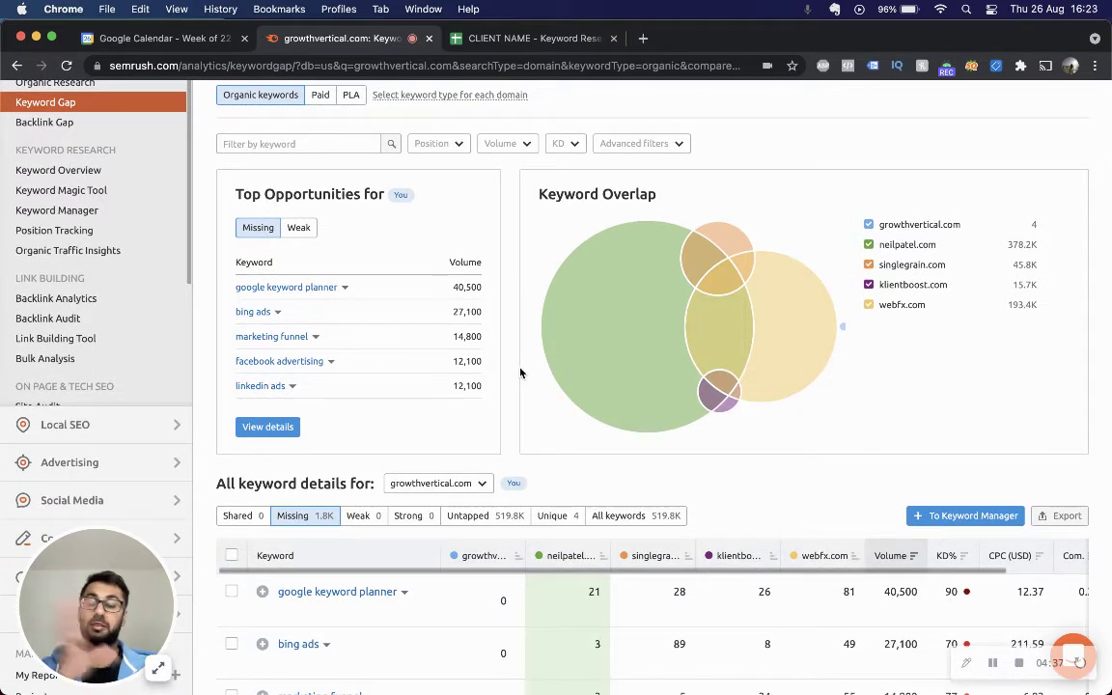
scroll(520, 372, down, 1)
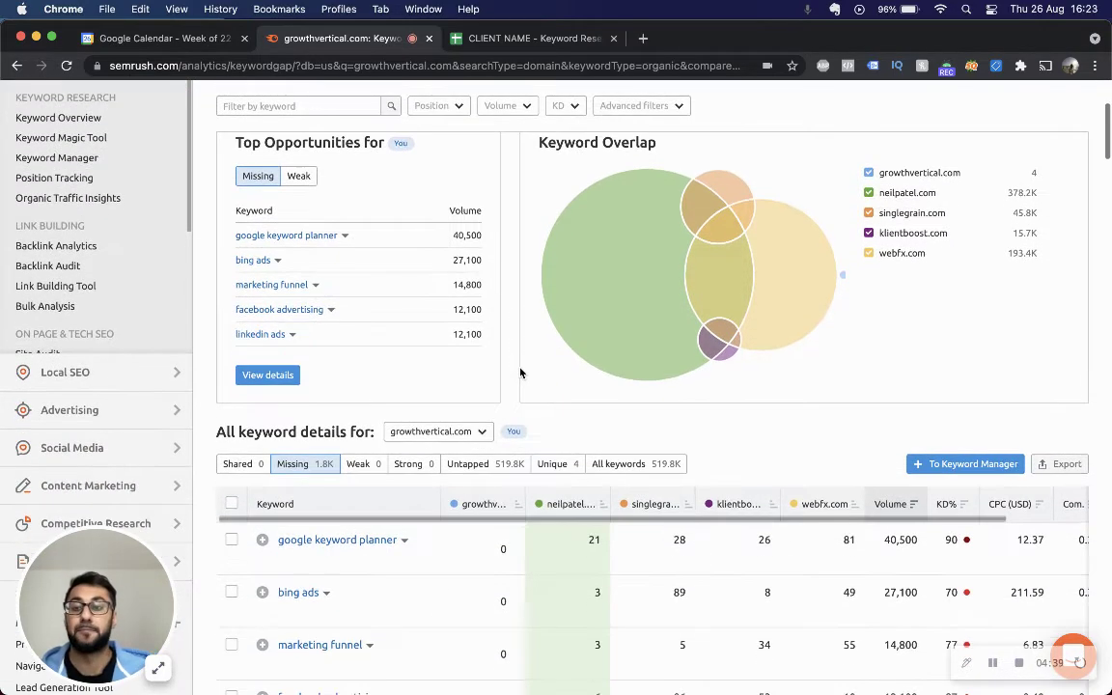
scroll(520, 372, down, 1)
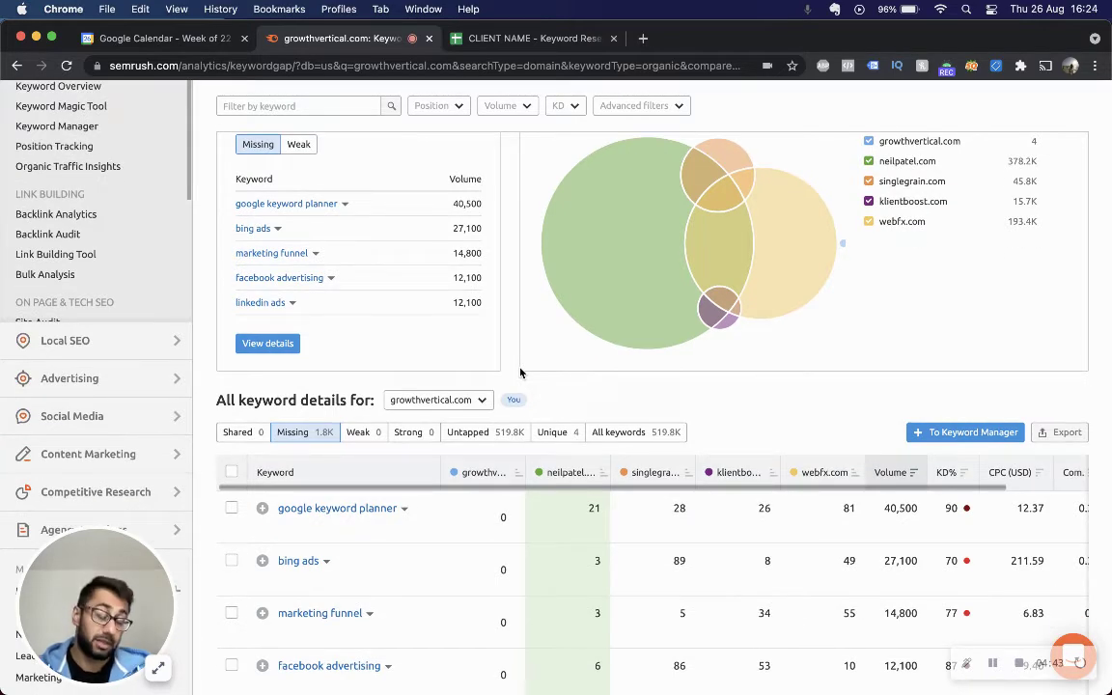
scroll(520, 372, down, 1)
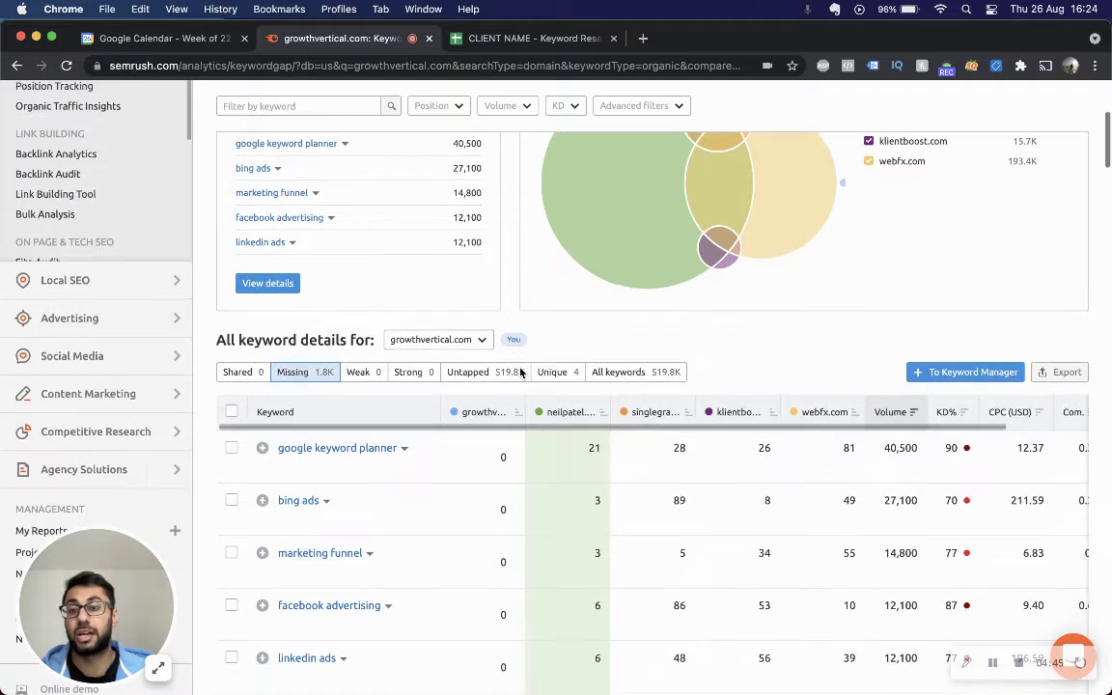
scroll(448, 312, up, 1)
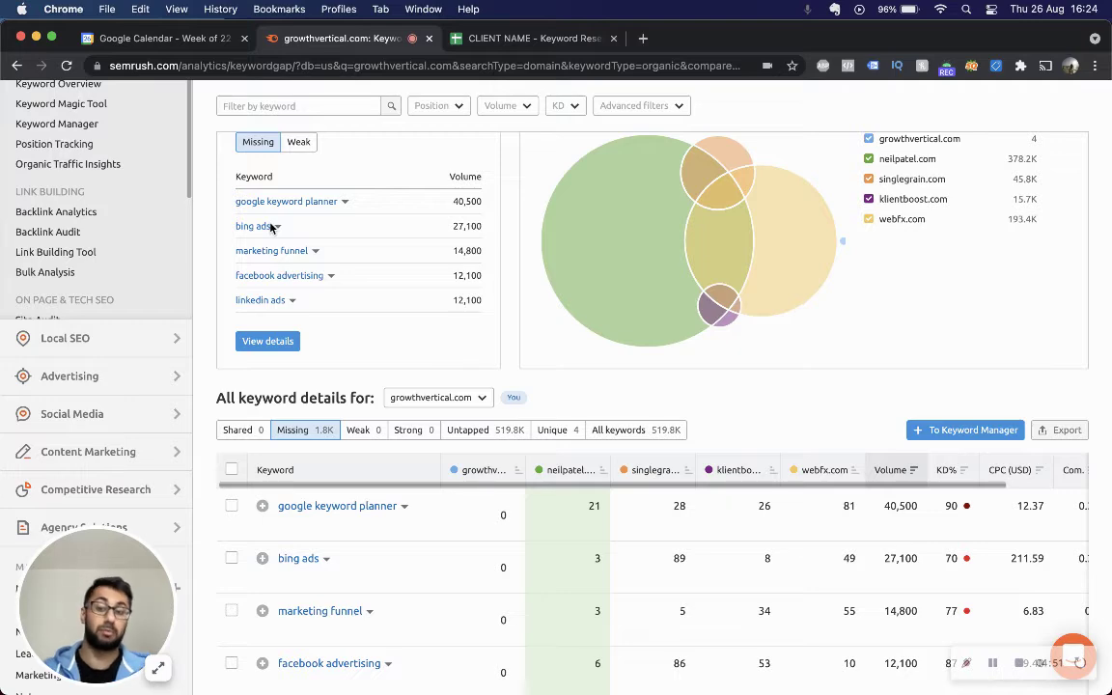
scroll(515, 356, down, 4)
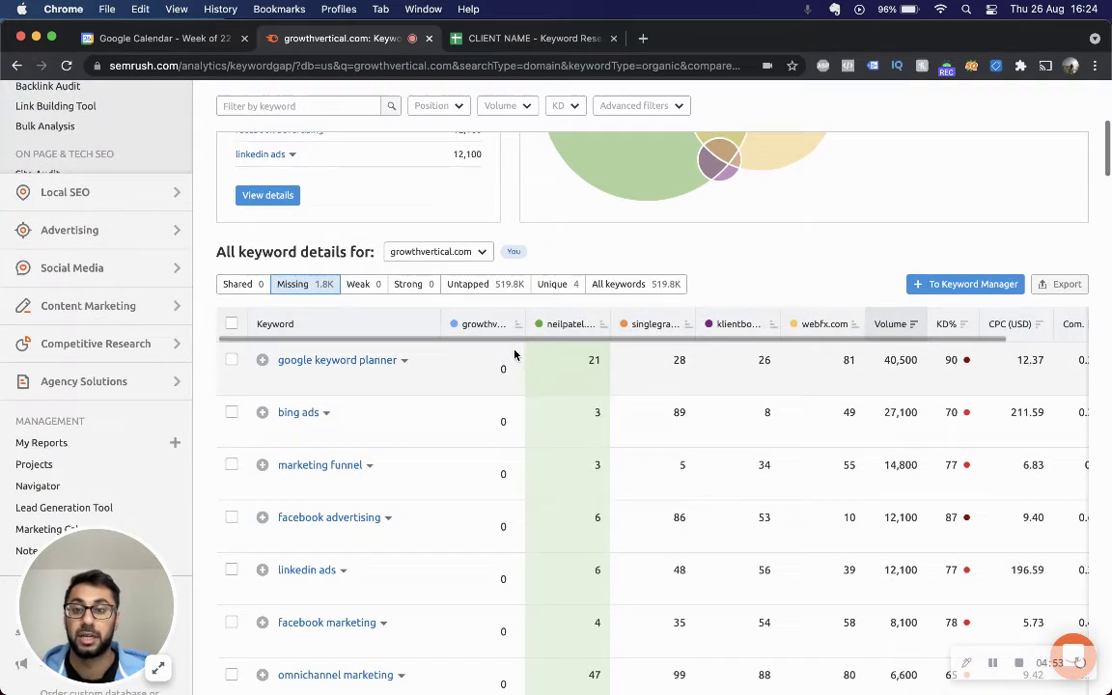
scroll(514, 355, up, 5)
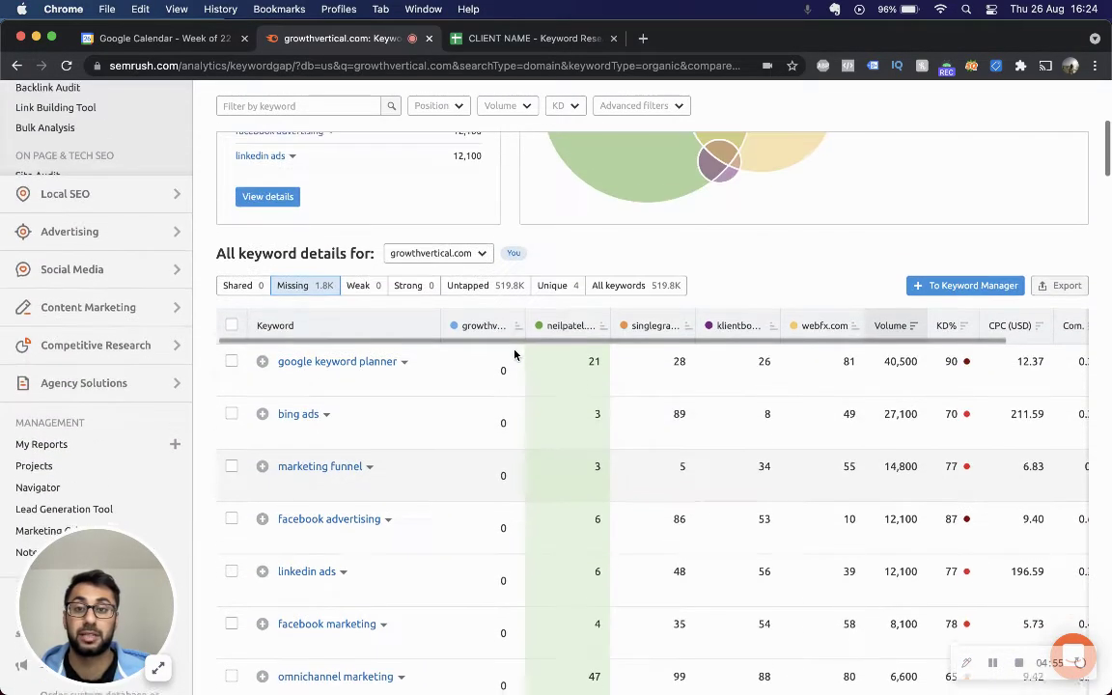
scroll(515, 355, down, 5)
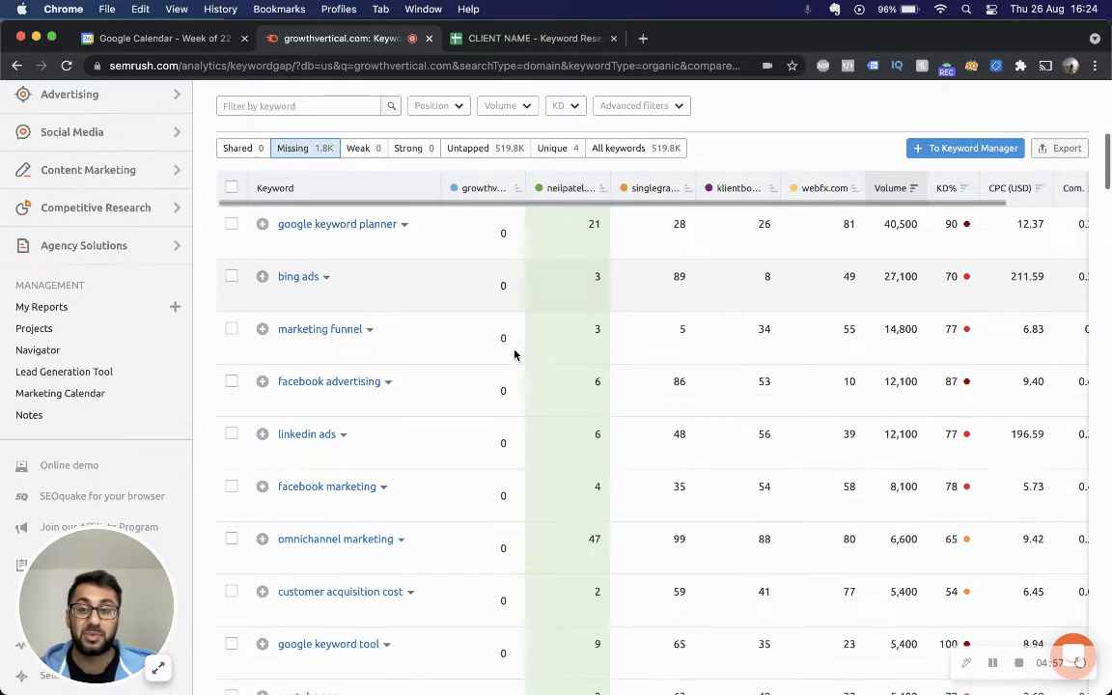
scroll(514, 355, up, 1)
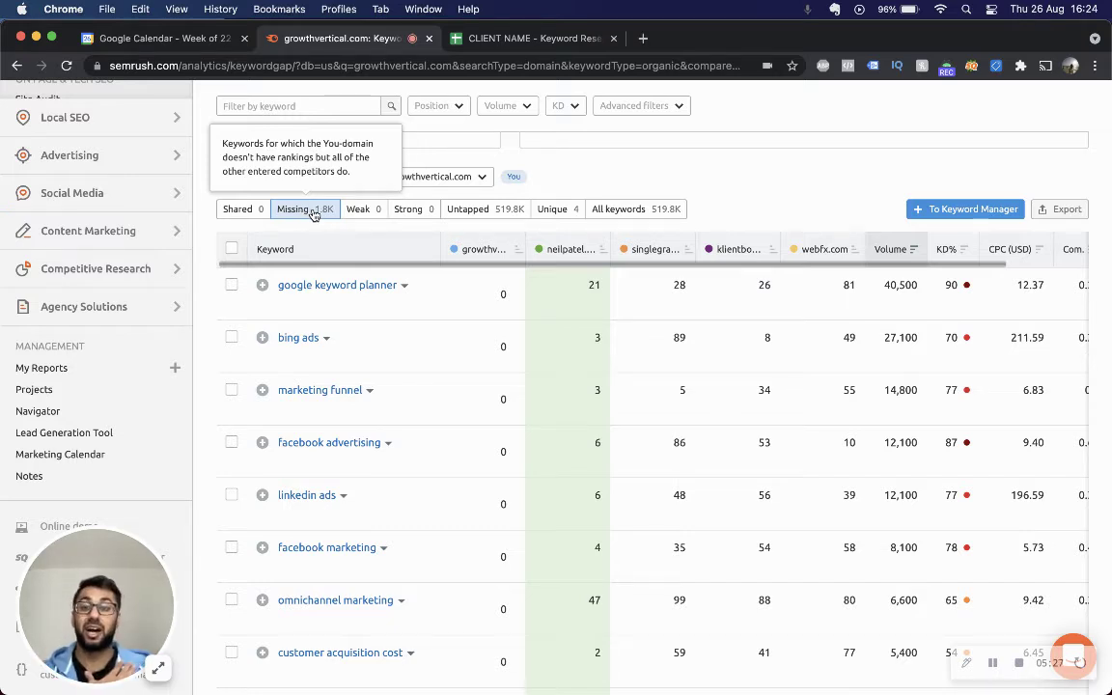
scroll(508, 483, down, 3)
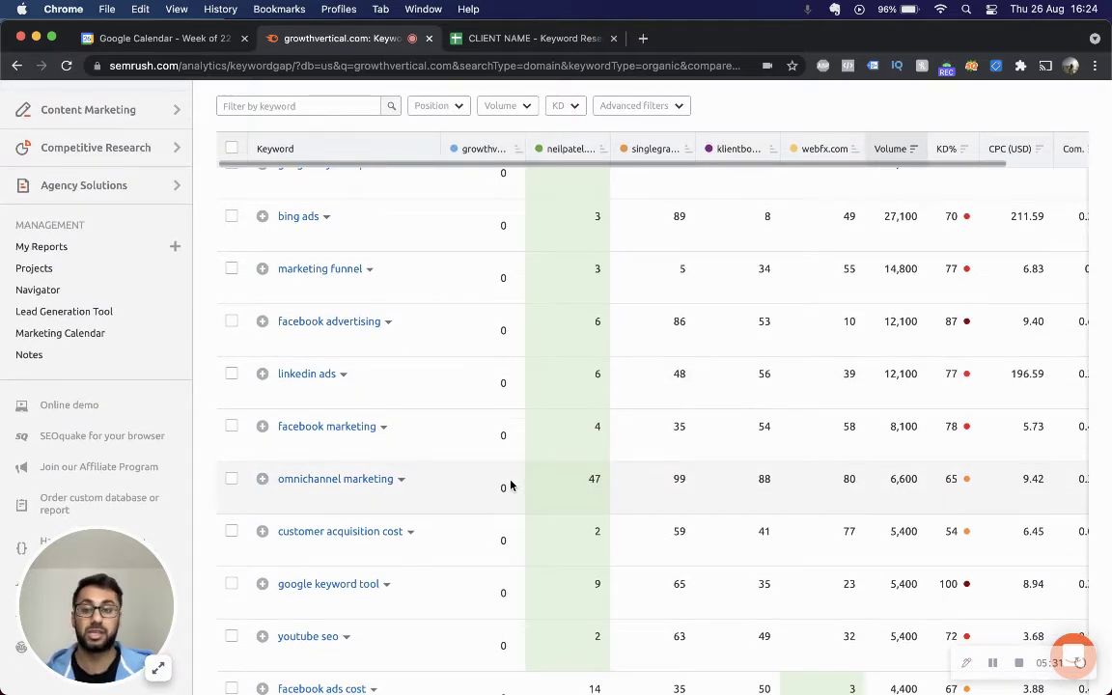
scroll(510, 485, up, 3)
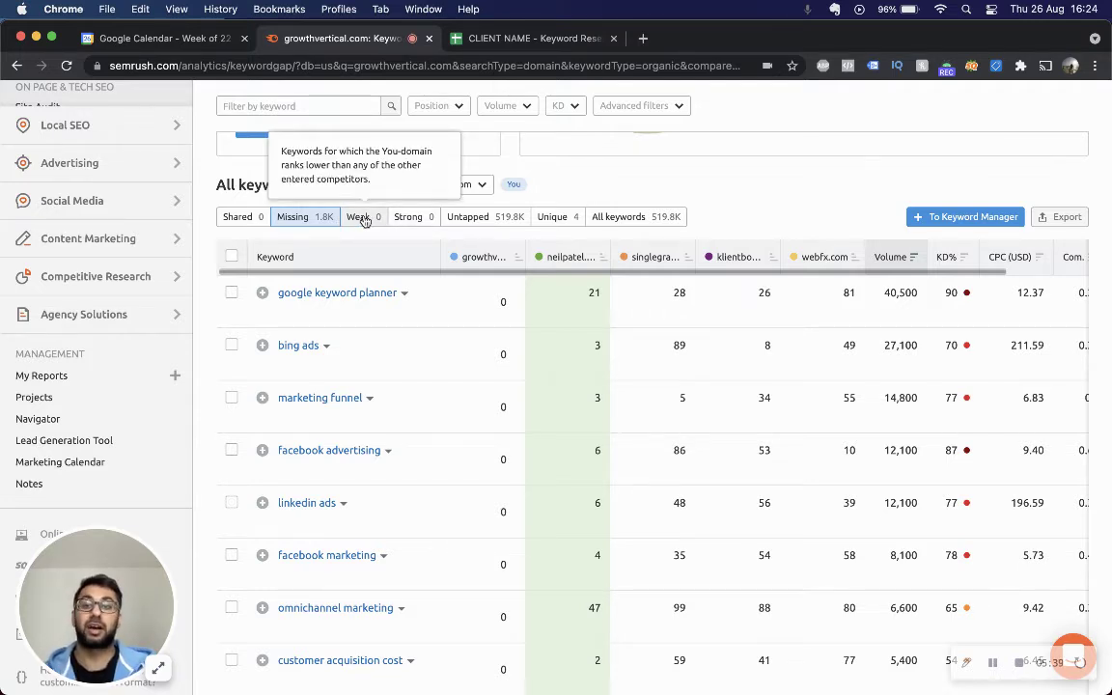
Step: View the untapped and unique keywords in the details table, ending with all keywords shown
click(470, 221)
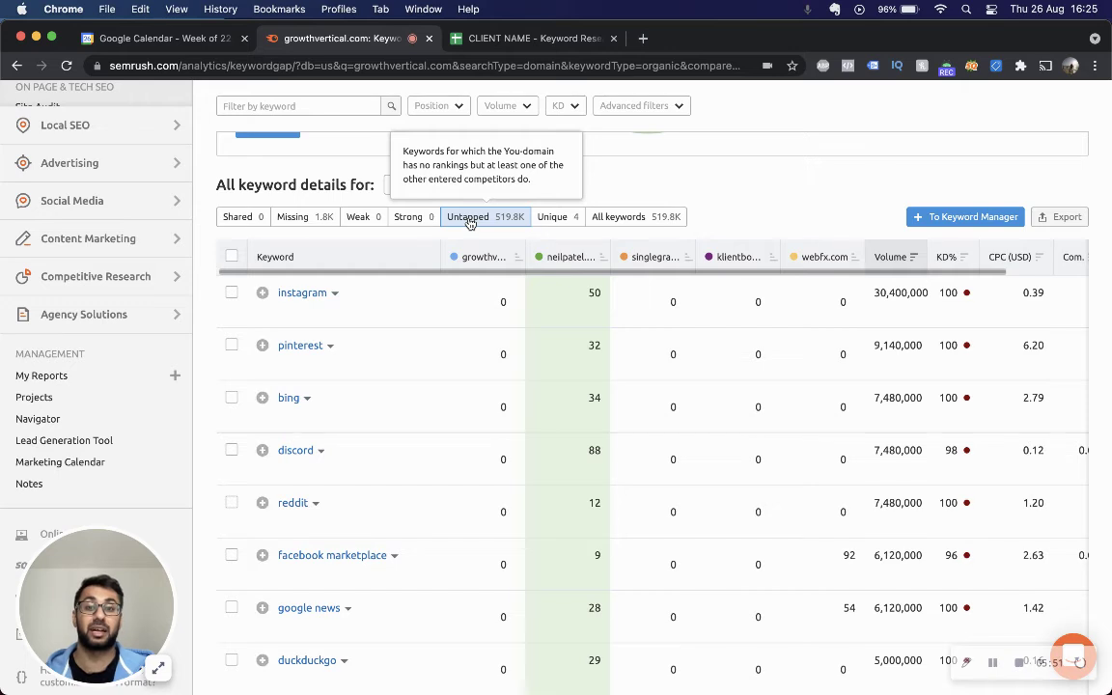
click(554, 221)
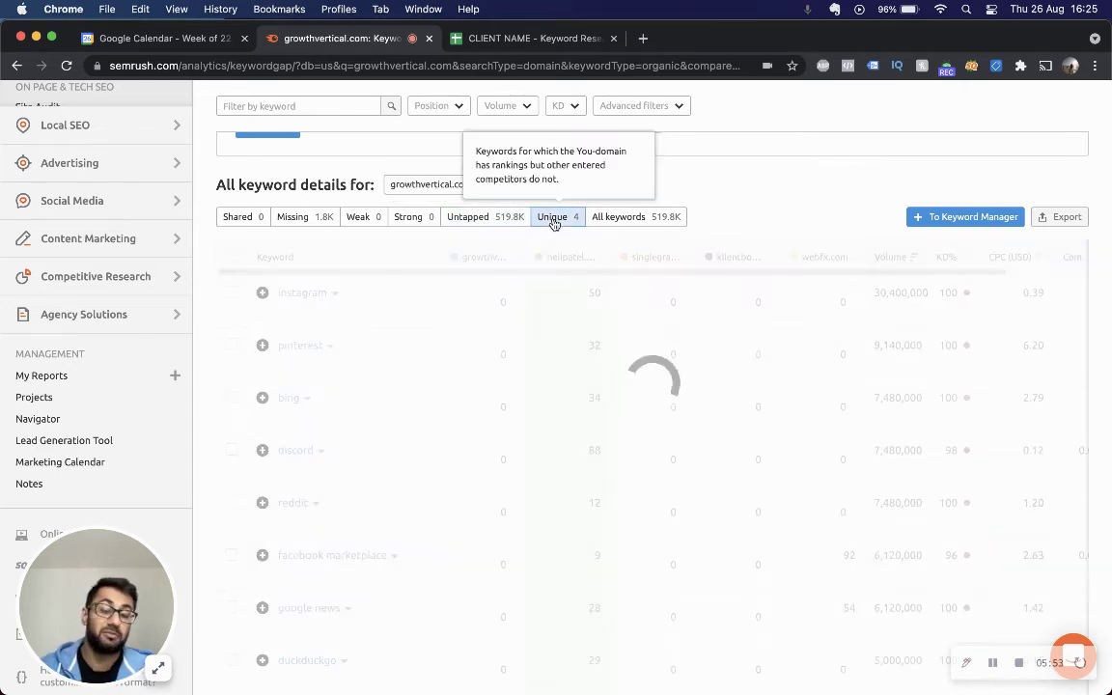
click(635, 224)
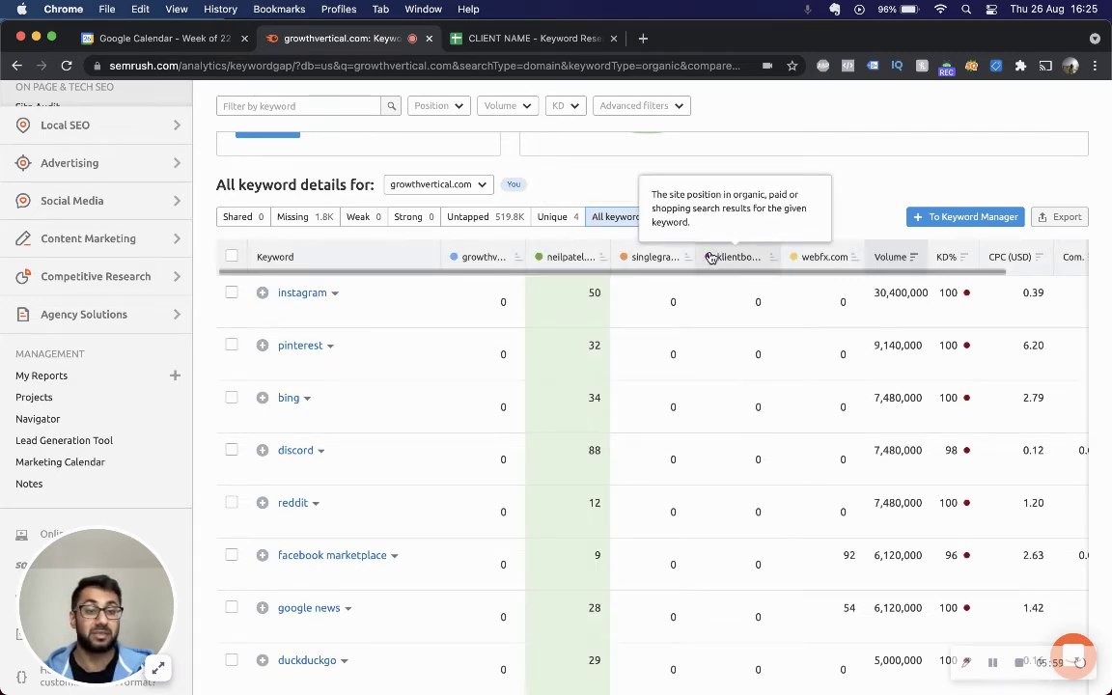
Step: Filter the keyword comparison by position to show keywords where the competitors rank in the top 20
scroll(710, 256, up, 10)
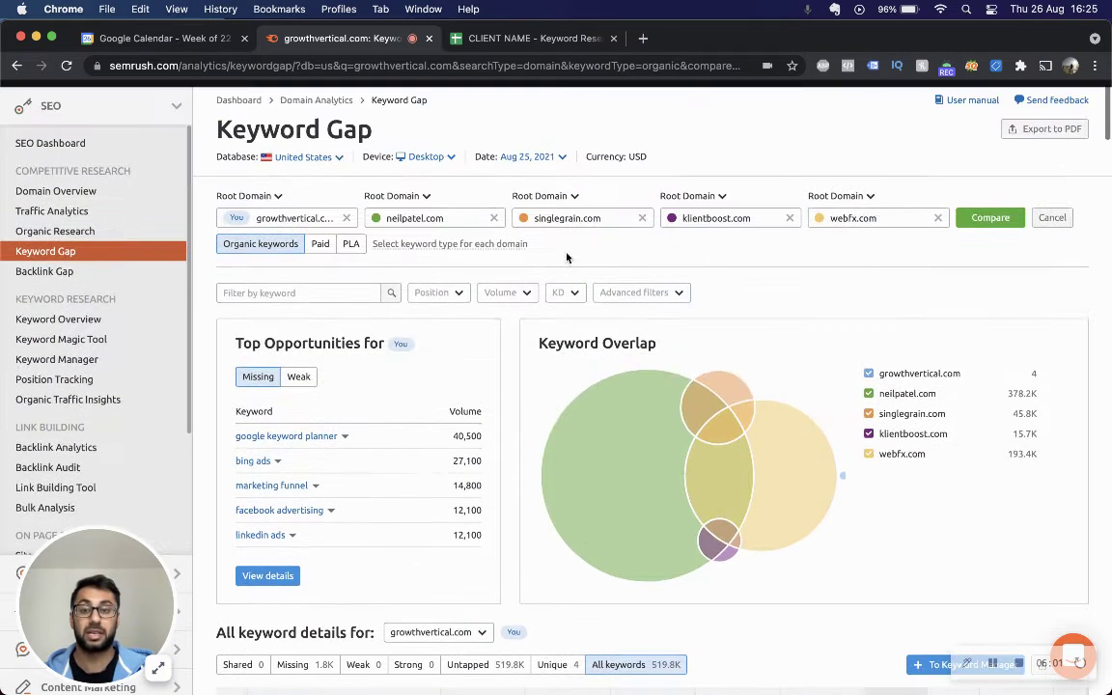
click(437, 293)
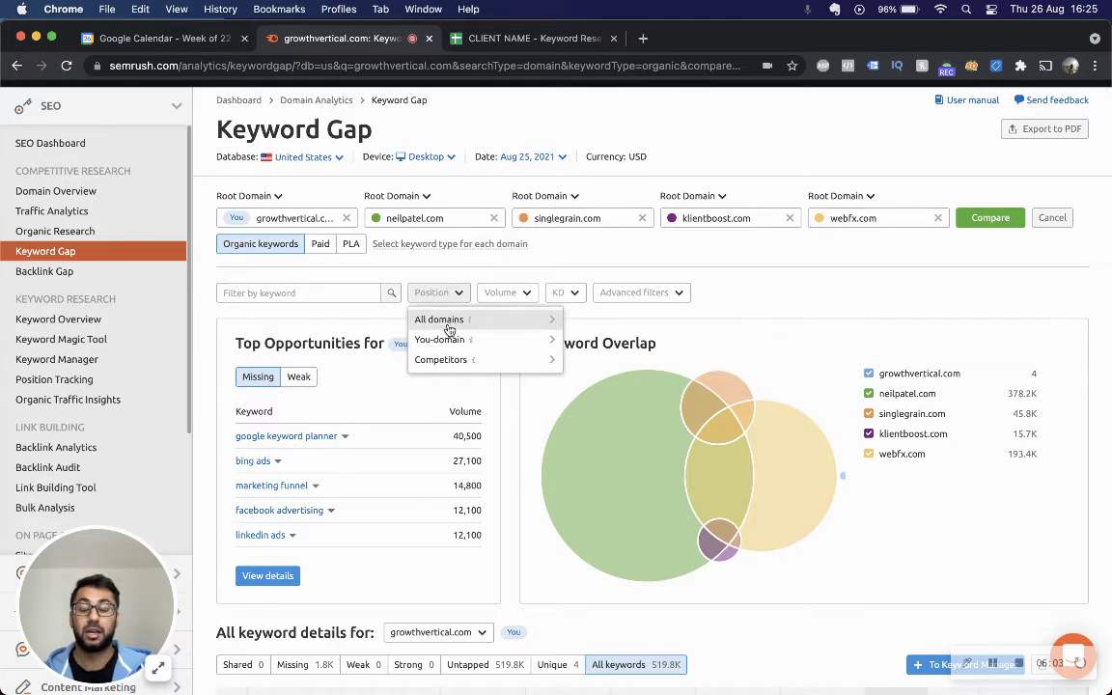
mouse_move(449, 359)
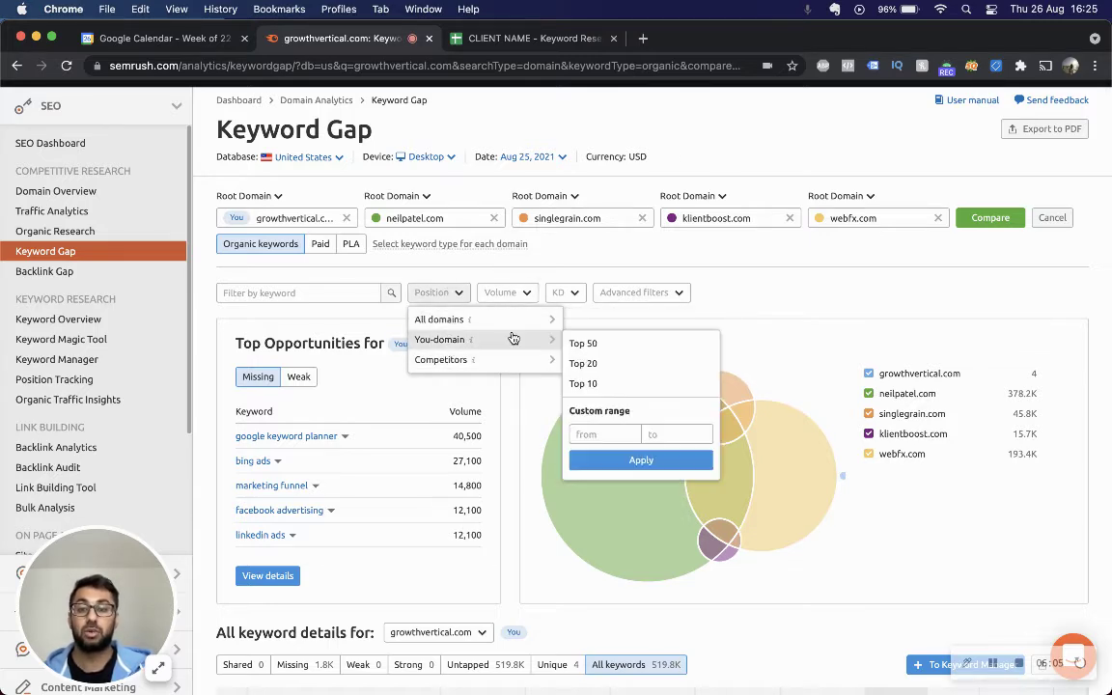
scroll(498, 304, up, 1)
click(434, 316)
click(435, 315)
mouse_move(439, 385)
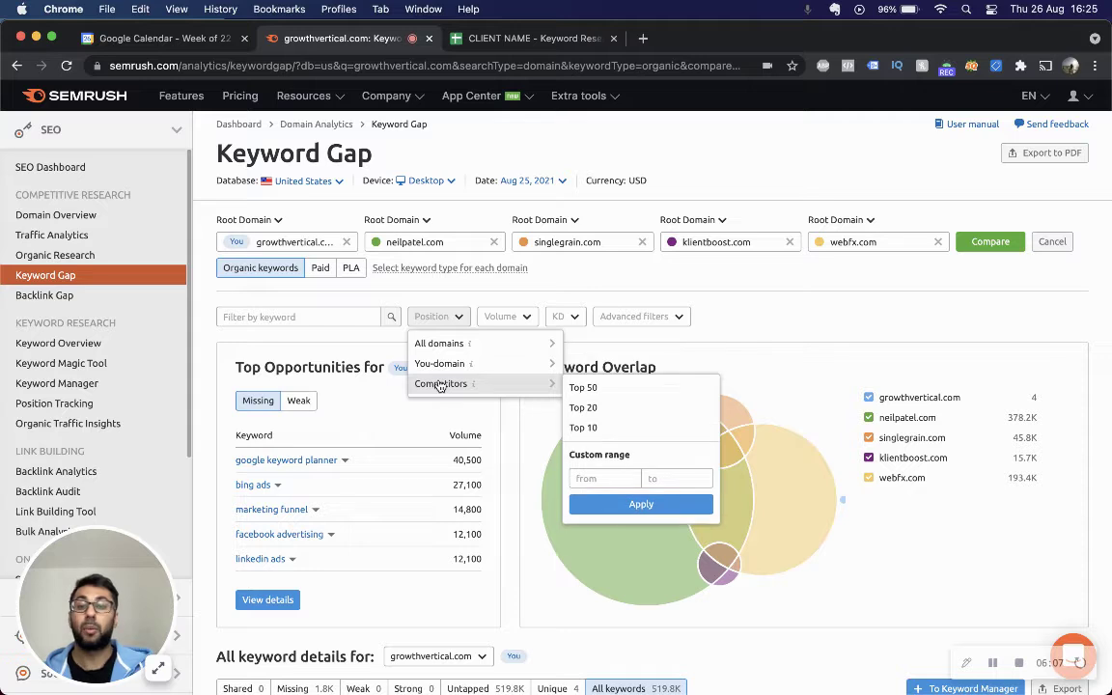
click(582, 409)
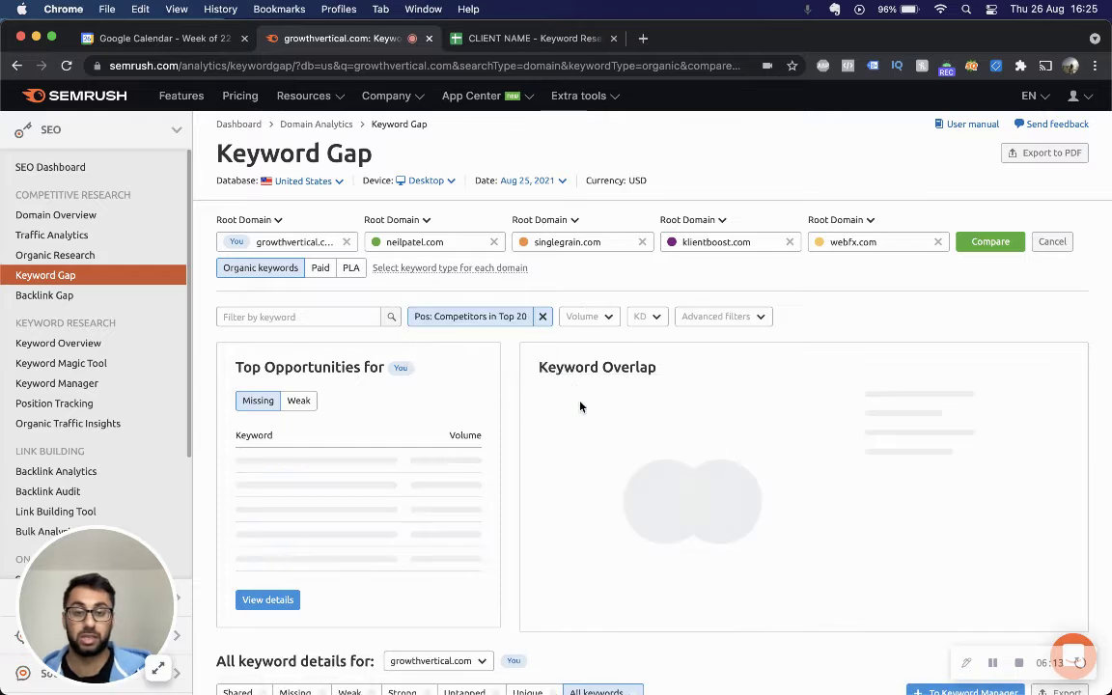
click(587, 316)
click(588, 492)
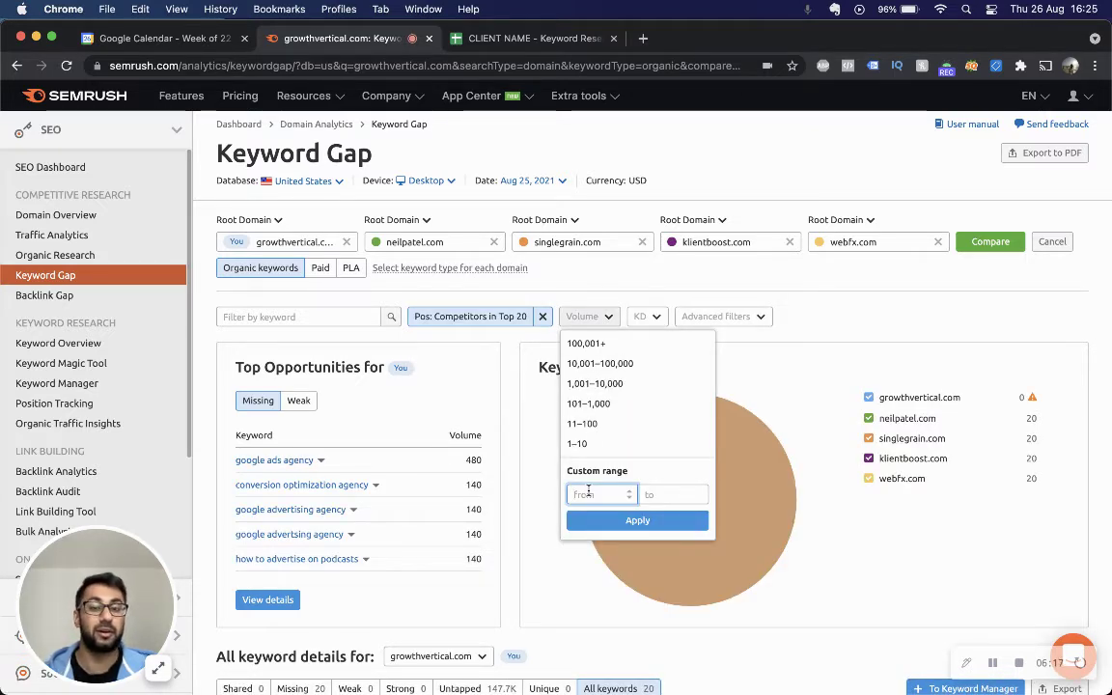
text(100)
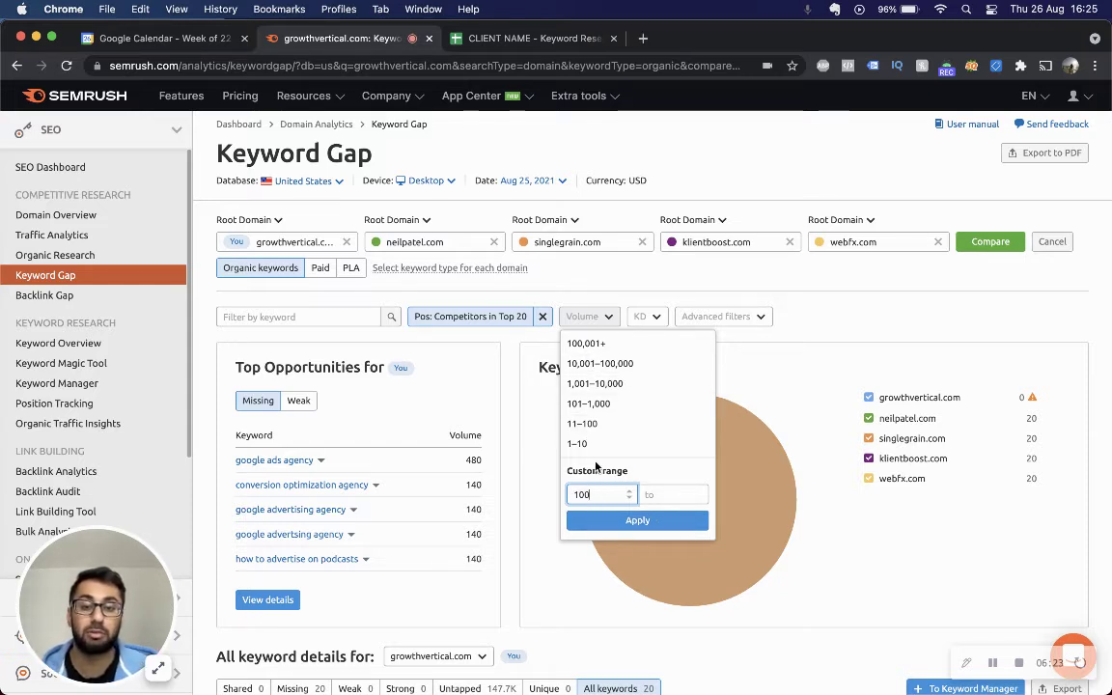
key(BackSpace)
key(BackSpace)
key(BackSpace)
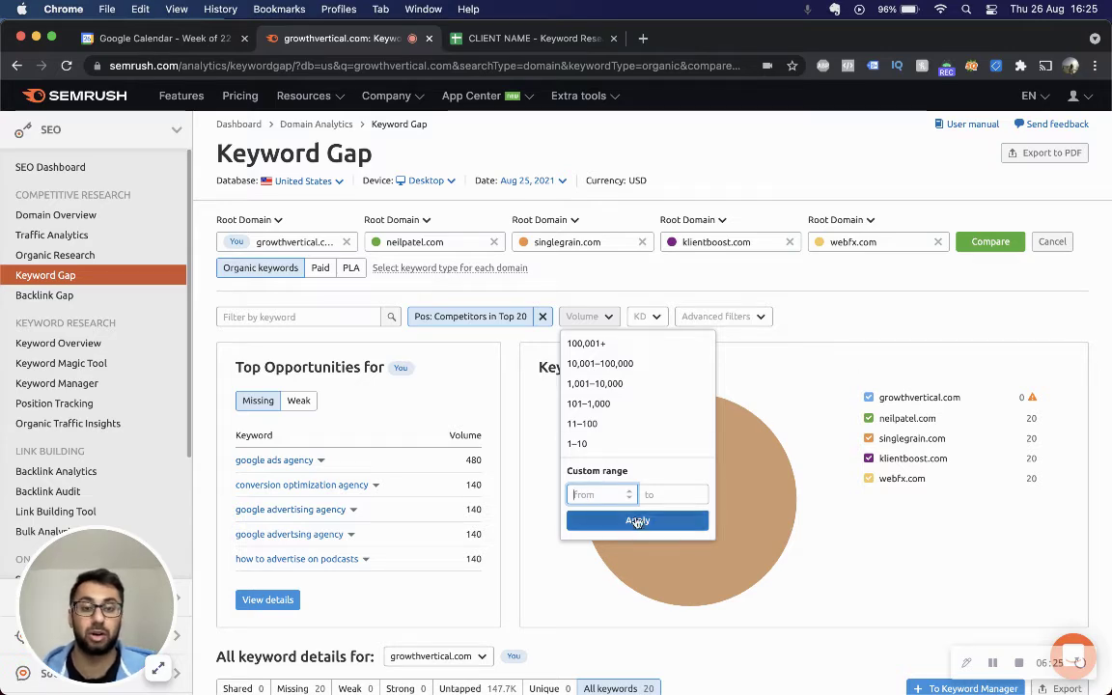
click(795, 270)
scroll(554, 568, down, 2)
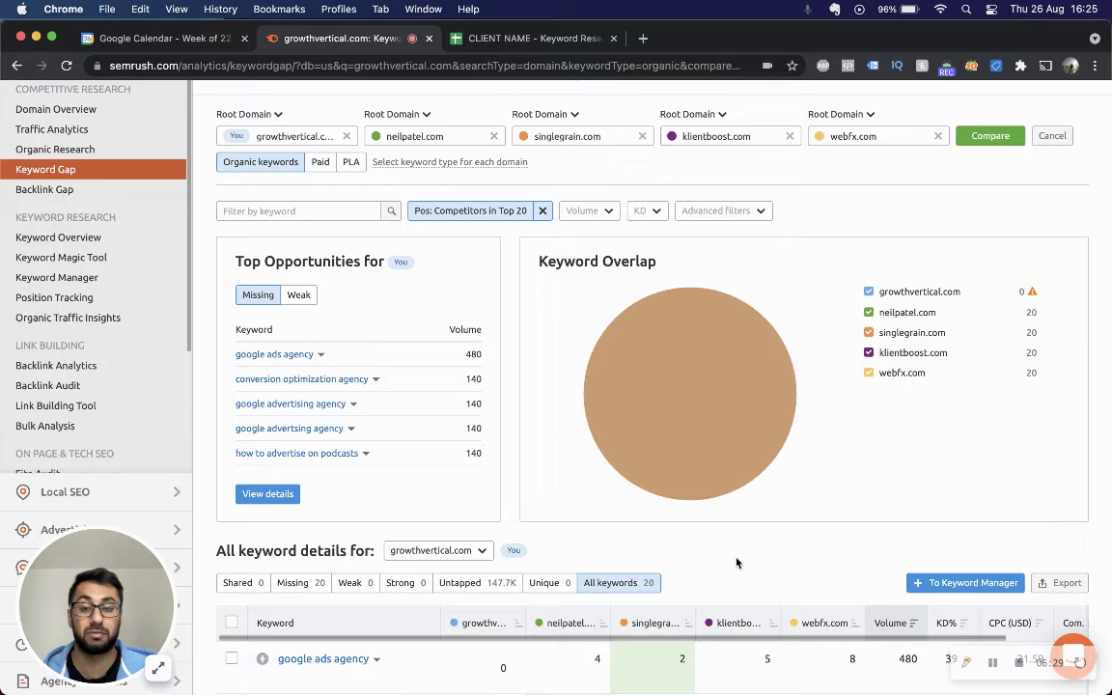
scroll(736, 563, up, 2)
click(651, 318)
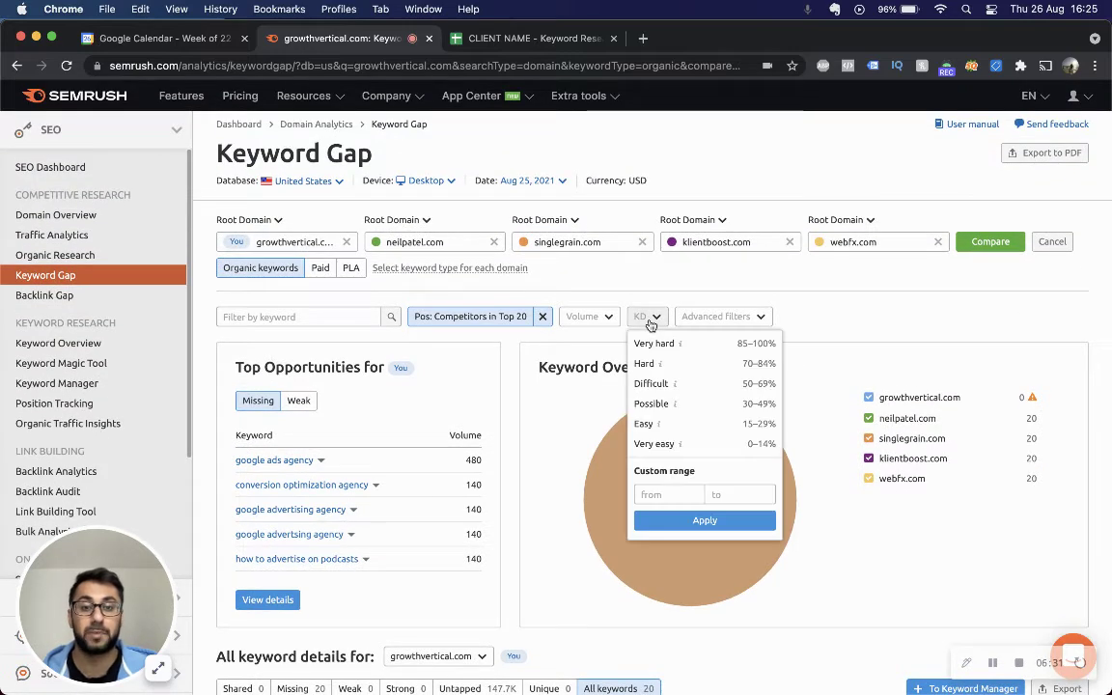
click(859, 313)
Step: Set the first advanced filter condition to exclude keywords containing a given term
click(722, 316)
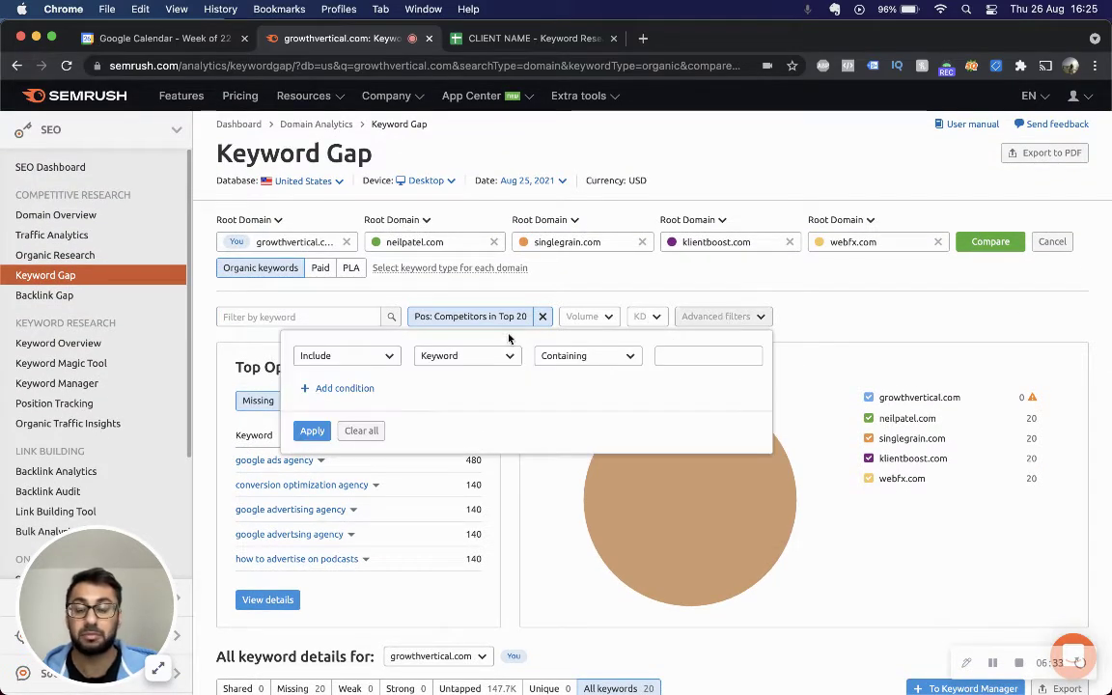
click(372, 356)
click(361, 399)
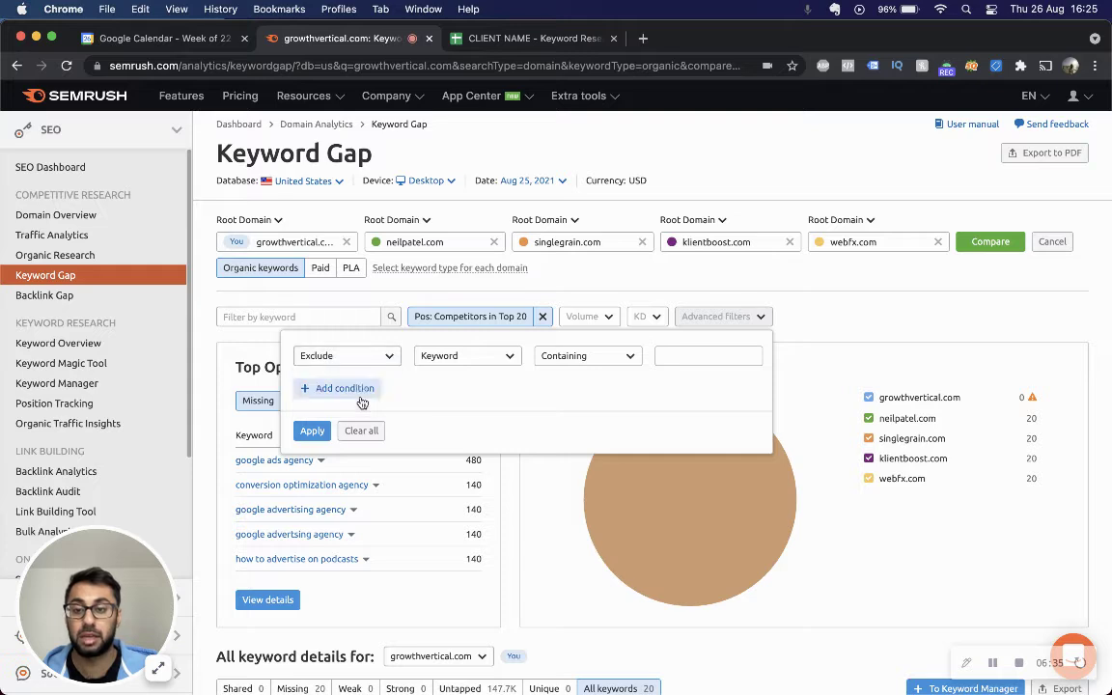
click(469, 356)
click(562, 356)
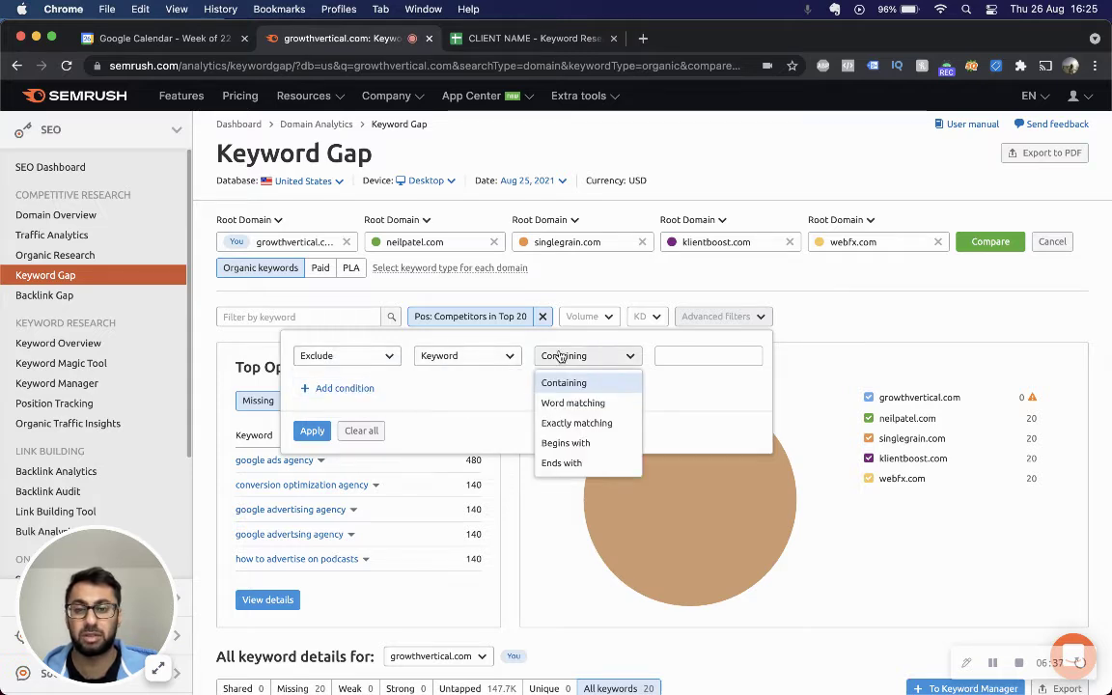
click(487, 357)
click(490, 385)
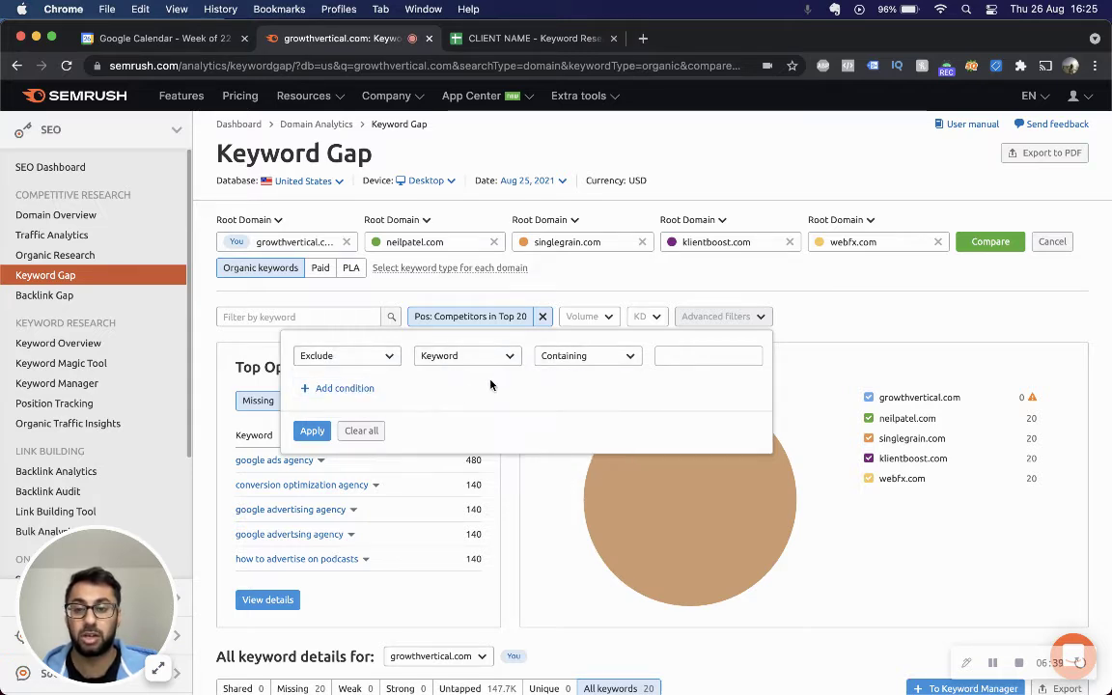
click(567, 356)
Step: Add three more conditions to the advanced filters
click(344, 388)
click(323, 390)
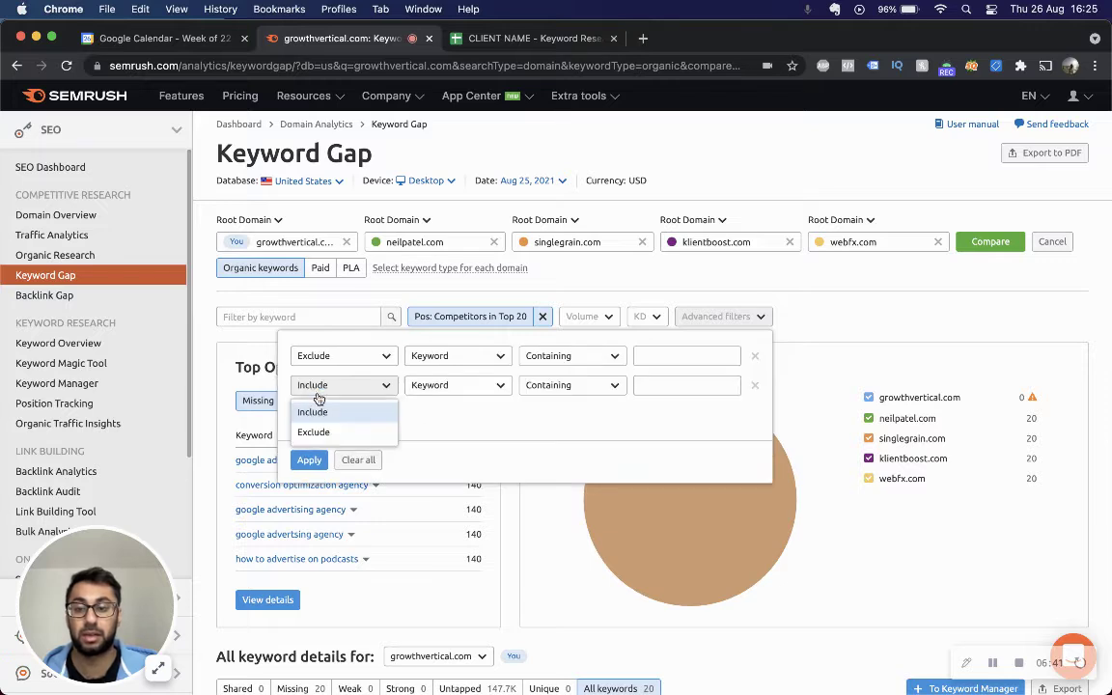
click(385, 389)
click(333, 417)
click(338, 447)
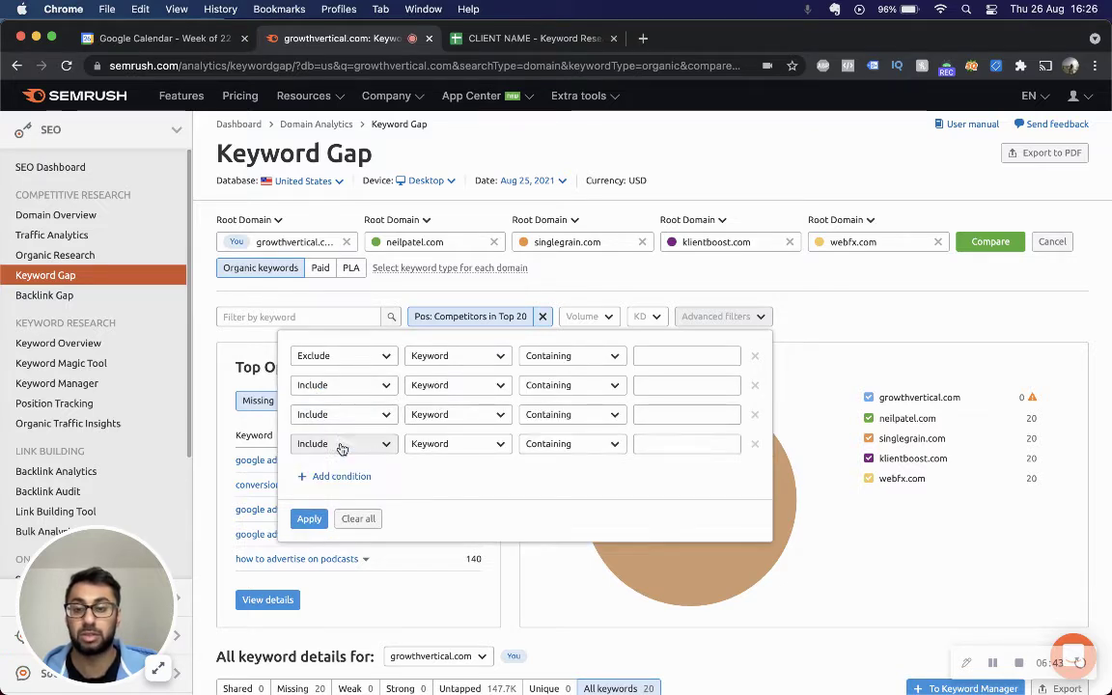
Step: Set the three added conditions to exclude keywords
click(327, 388)
click(316, 432)
click(323, 415)
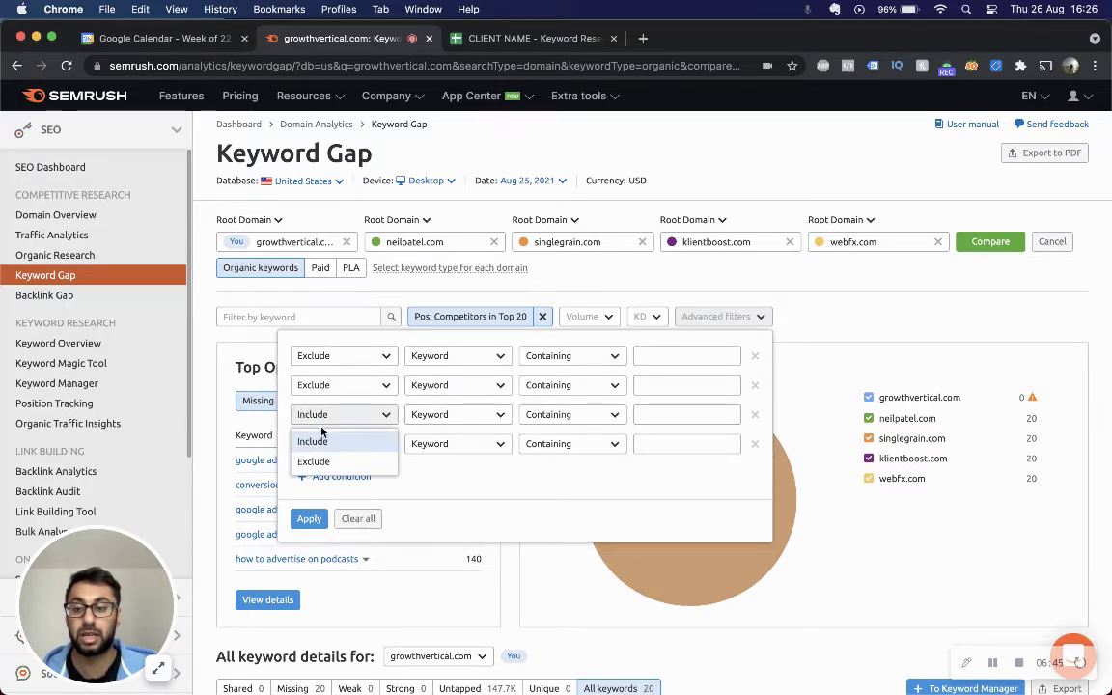
click(314, 461)
click(328, 444)
click(314, 491)
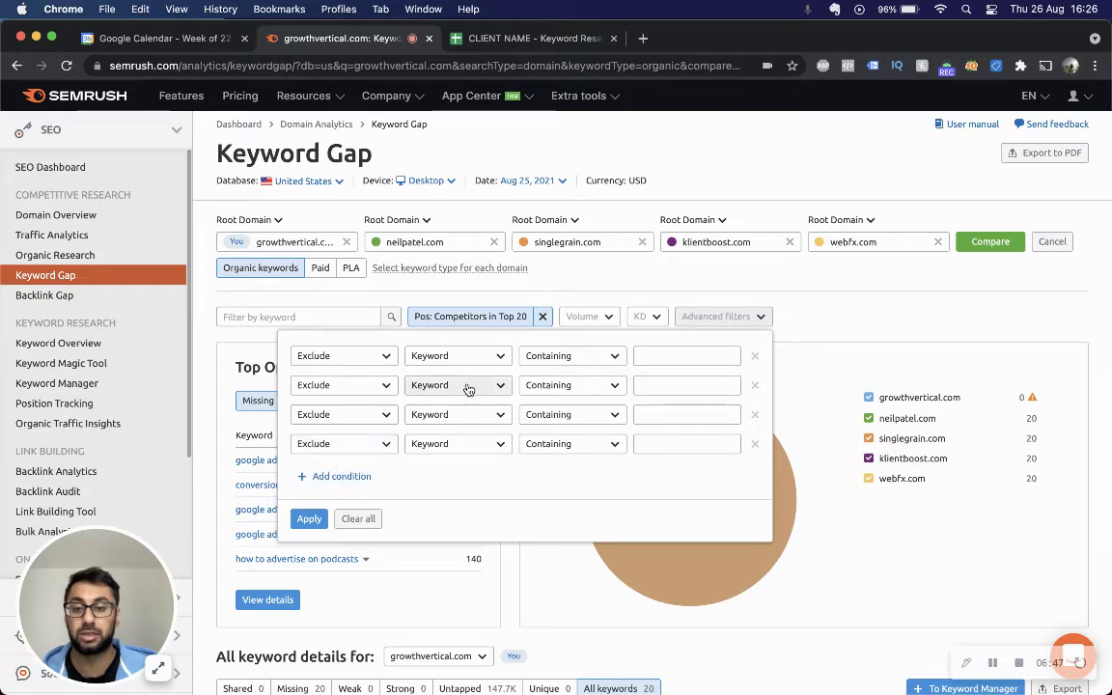
Step: Fill in the first two exclusion terms as neilpatel and singlegrain
click(666, 359)
text(neil)
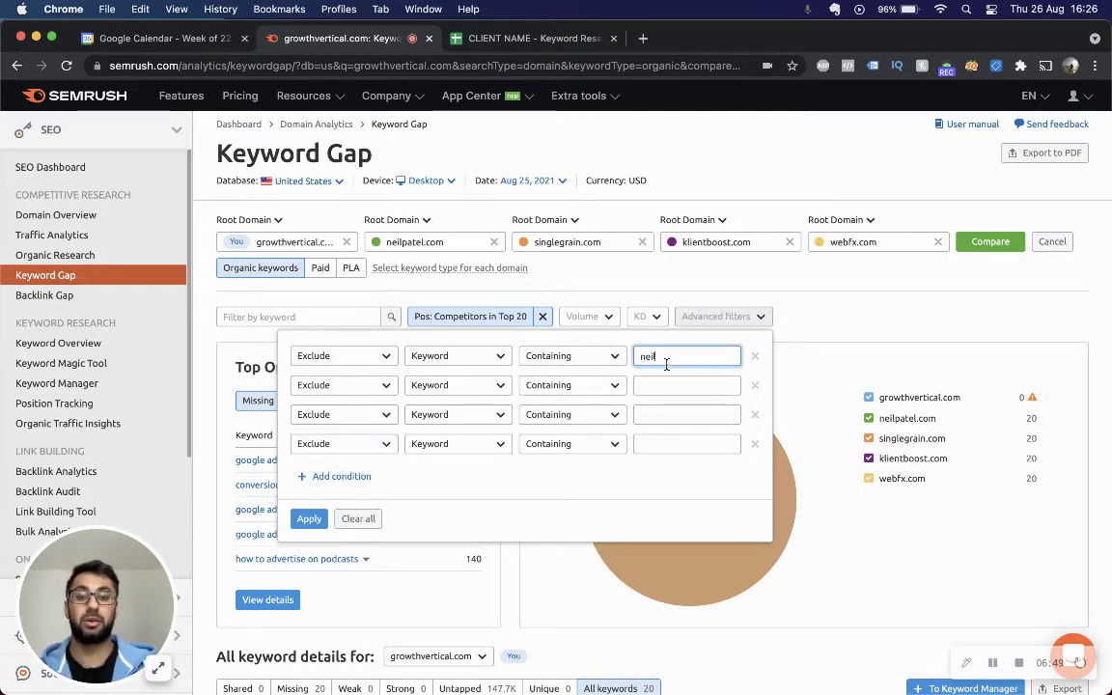
click(683, 387)
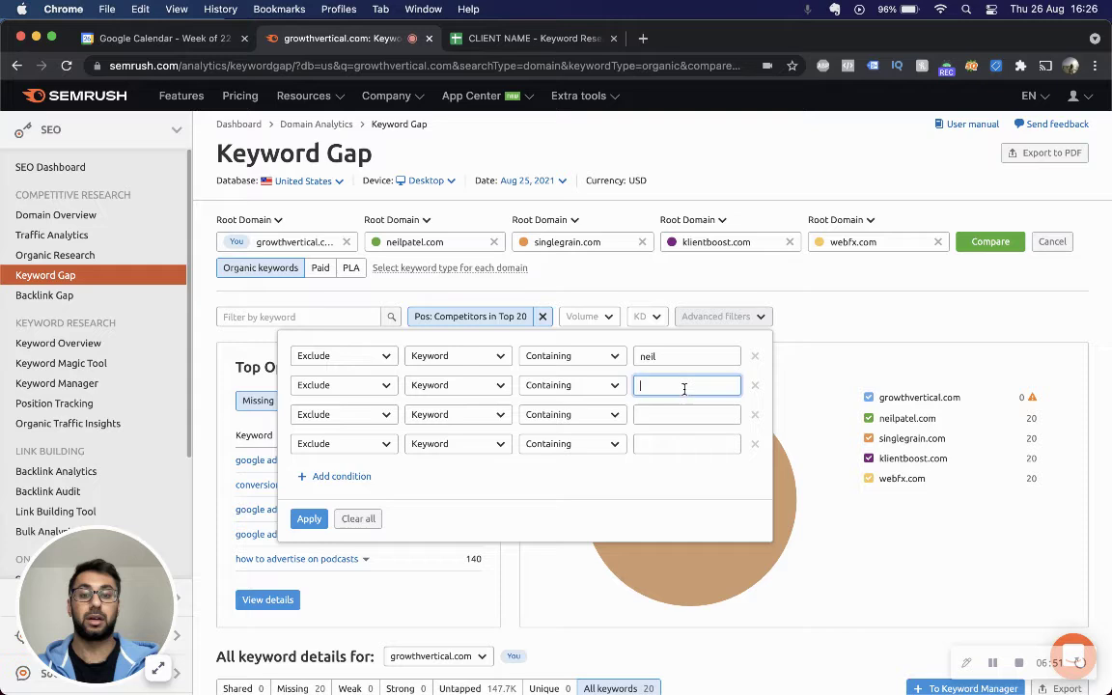
click(675, 359)
text(pa)
click(678, 391)
text(singlegrain)
click(682, 413)
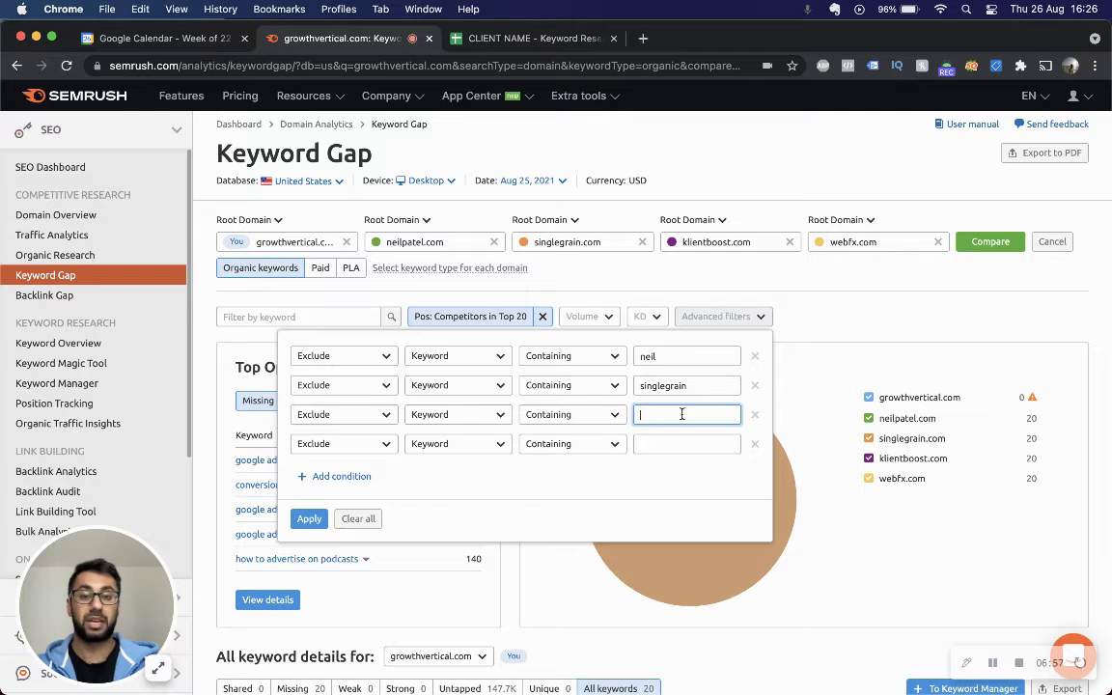
click(679, 356)
text(patel)
Step: Fill in the last two exclusion terms as klientboost and webfx, and apply the advanced filters
click(679, 414)
text(klientboost)
click(668, 444)
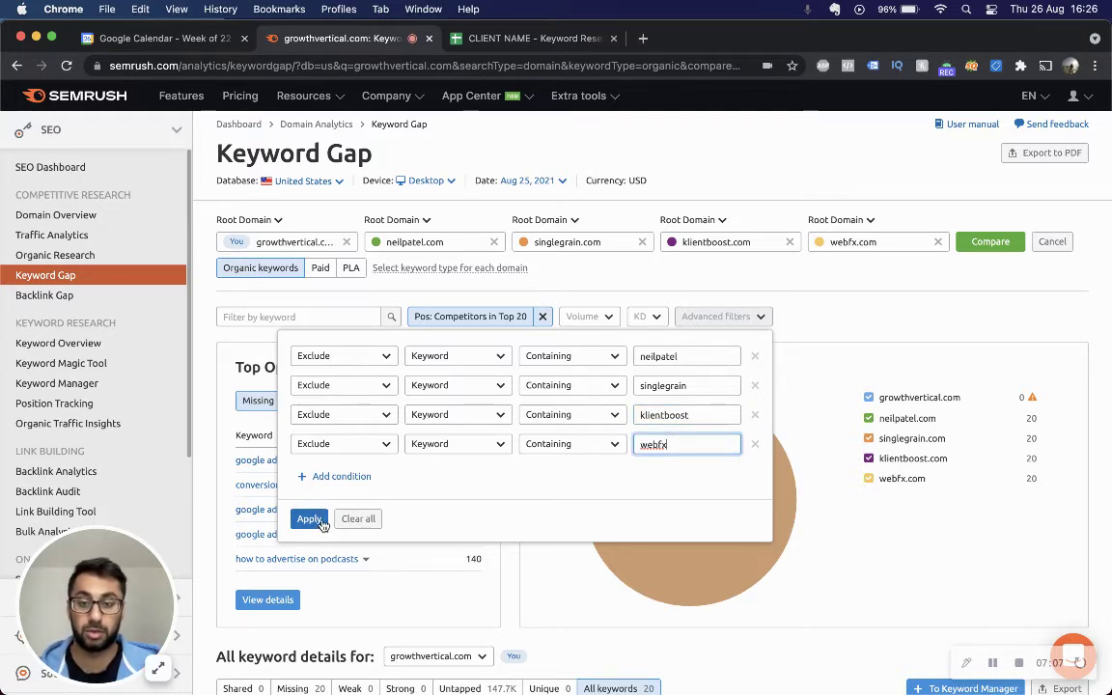
click(571, 356)
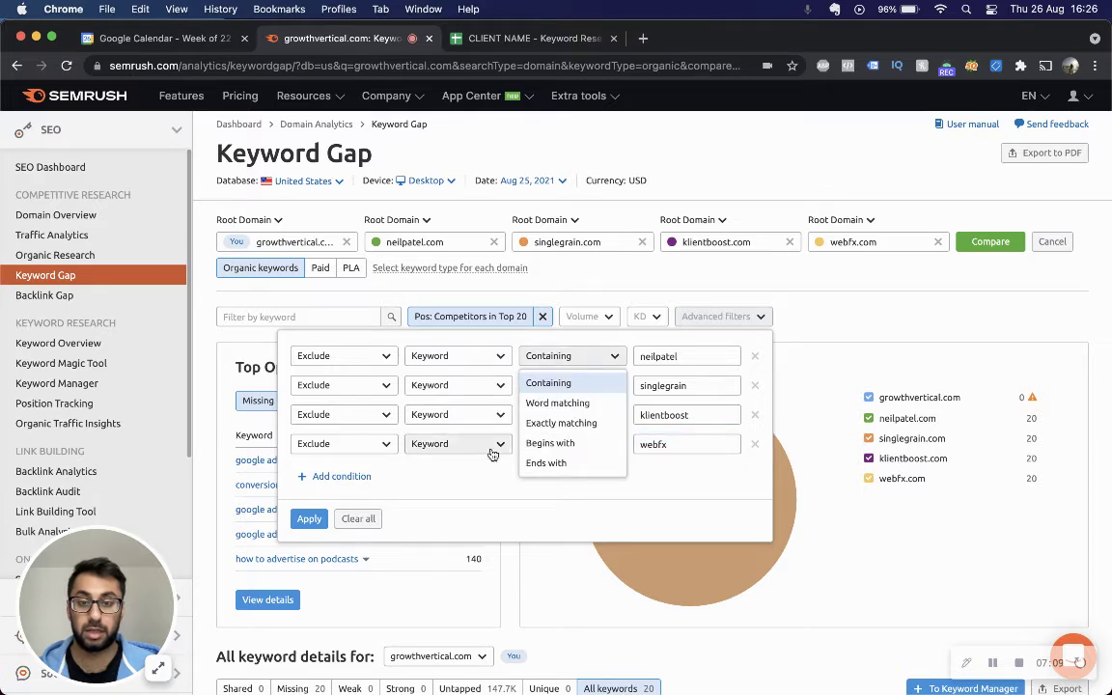
click(309, 519)
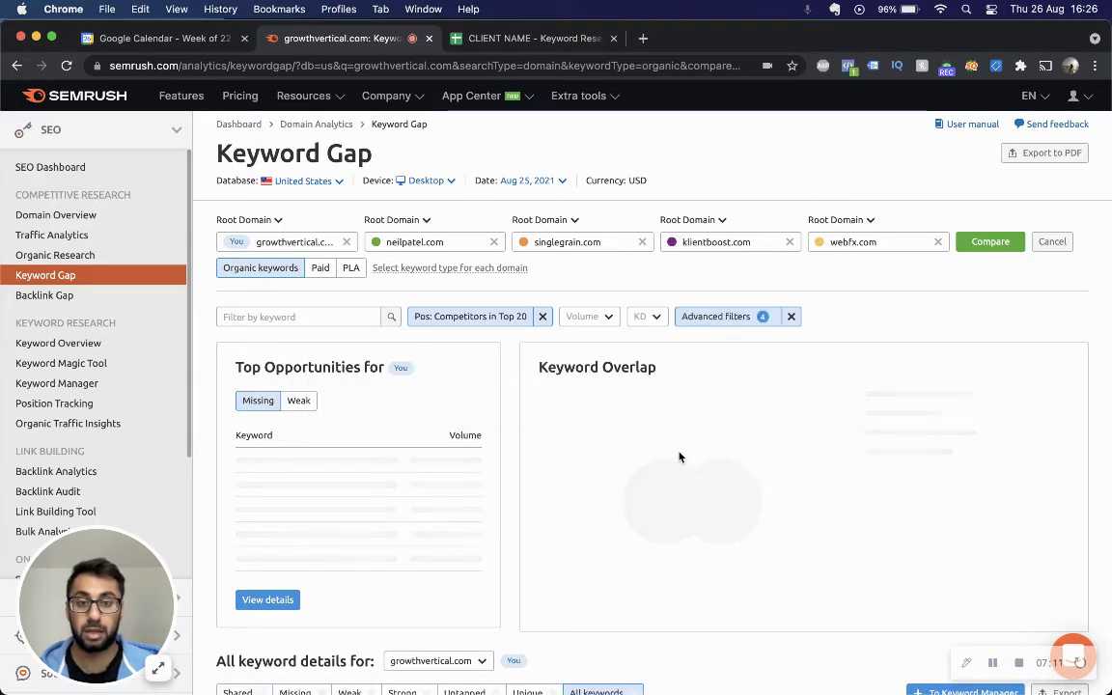
Step: Filter the keywords to a custom volume range starting from 500
scroll(679, 454, down, 3)
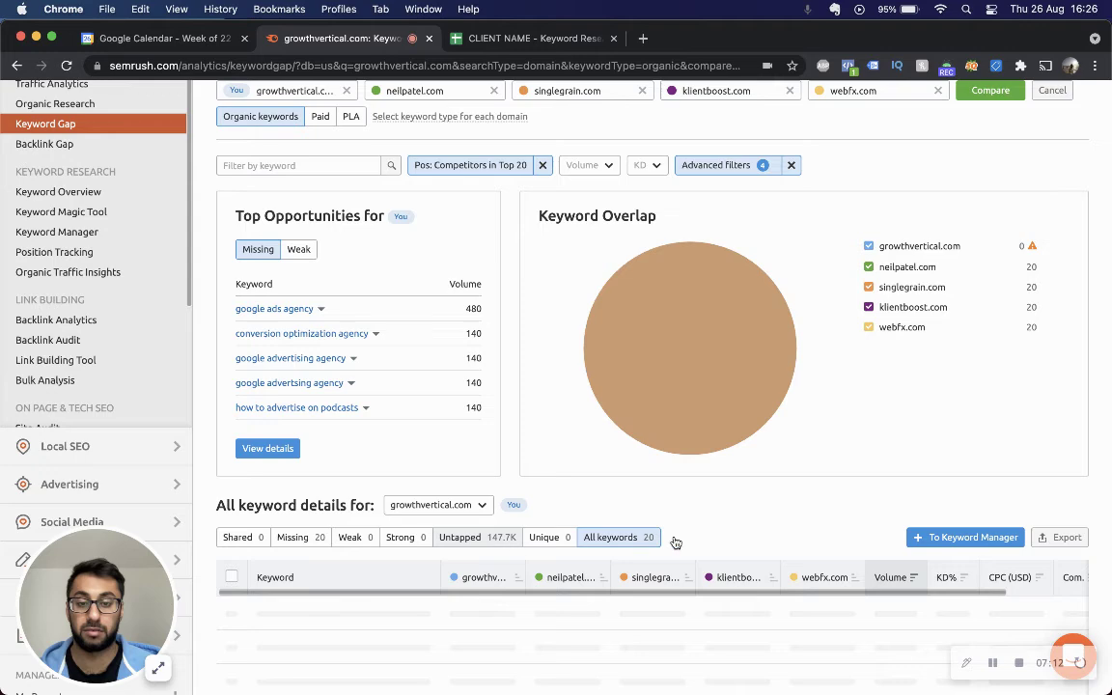
scroll(738, 538, up, 3)
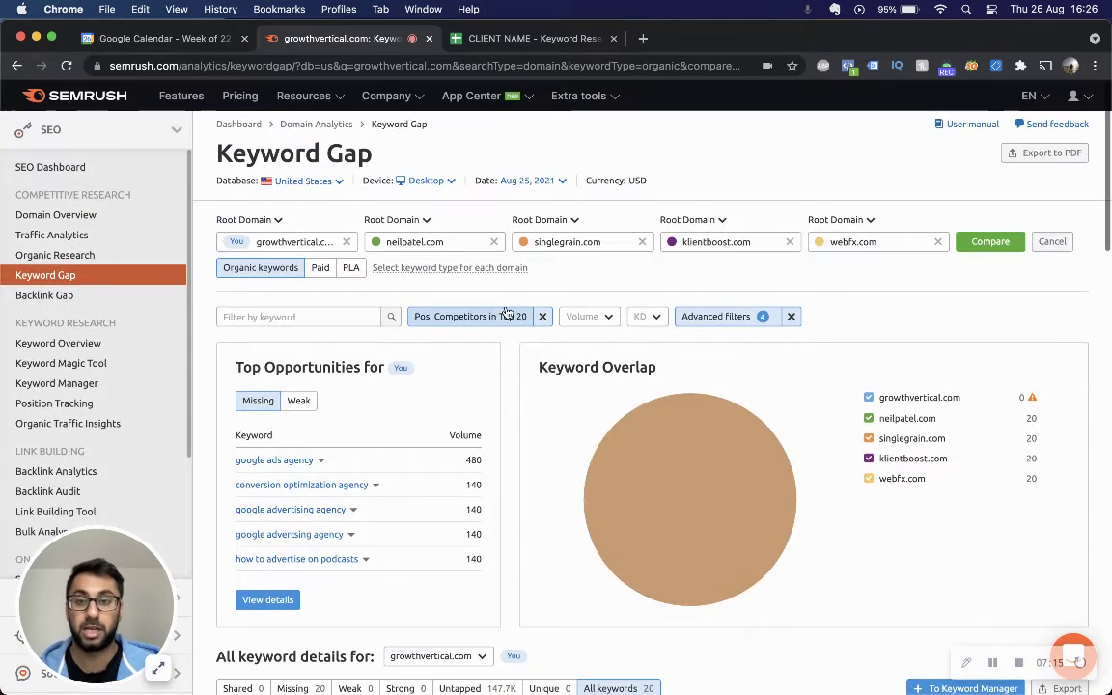
click(585, 316)
click(592, 493)
text(500)
click(615, 522)
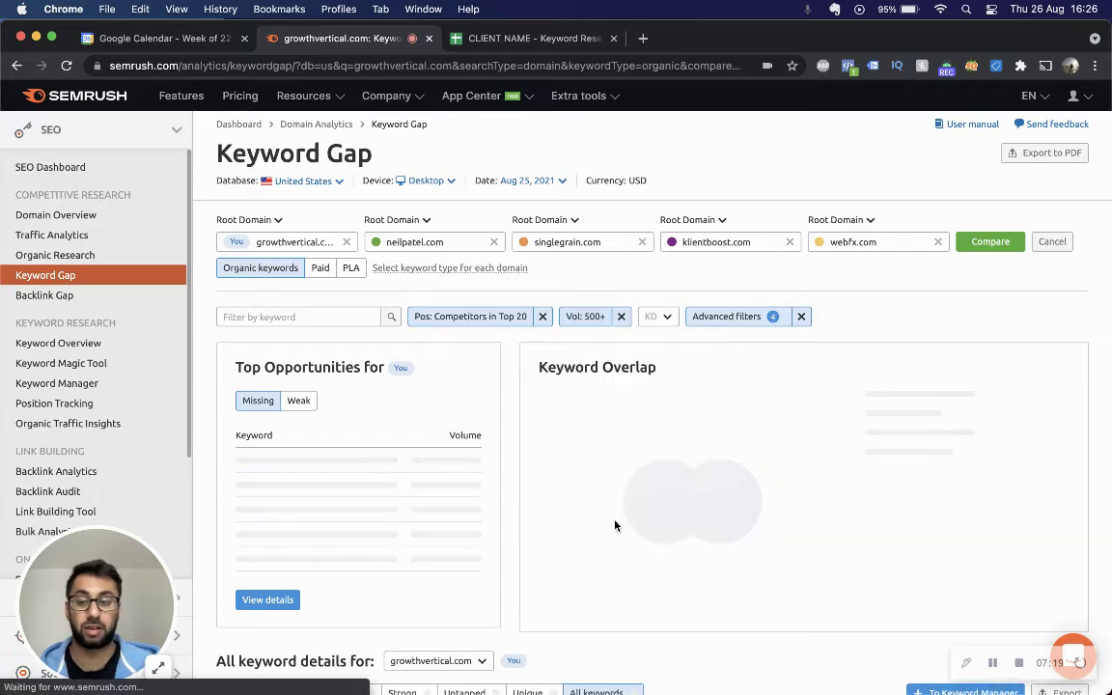
Step: Show the untapped keywords in the details table and examine their volumes and competitor positions
scroll(614, 527, down, 5)
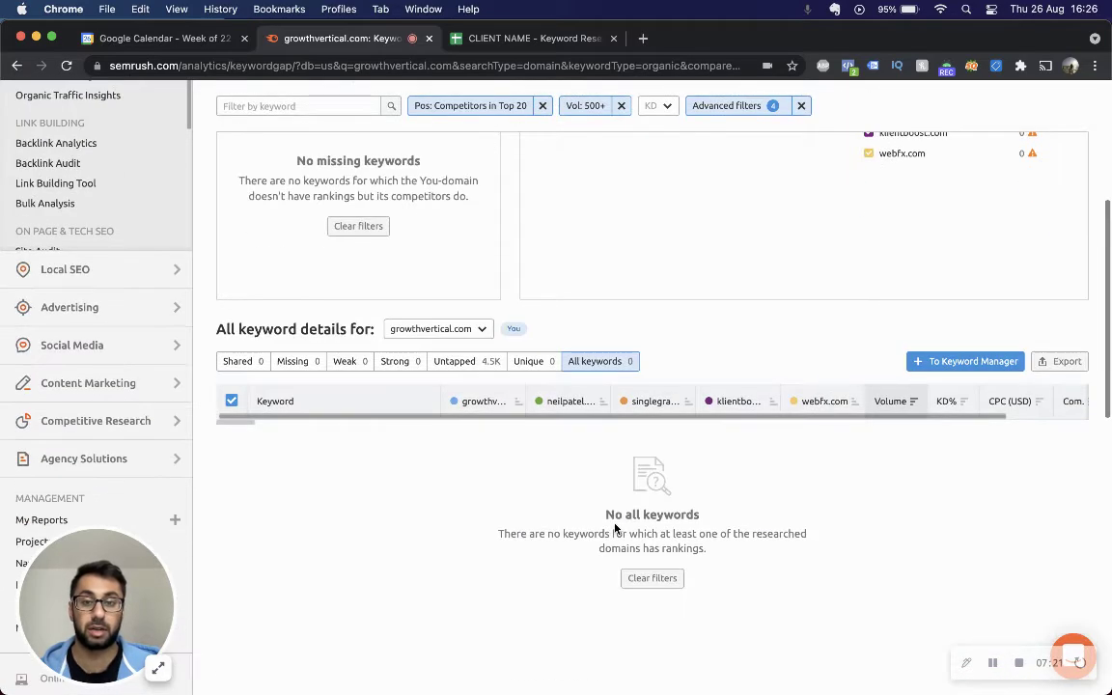
click(459, 361)
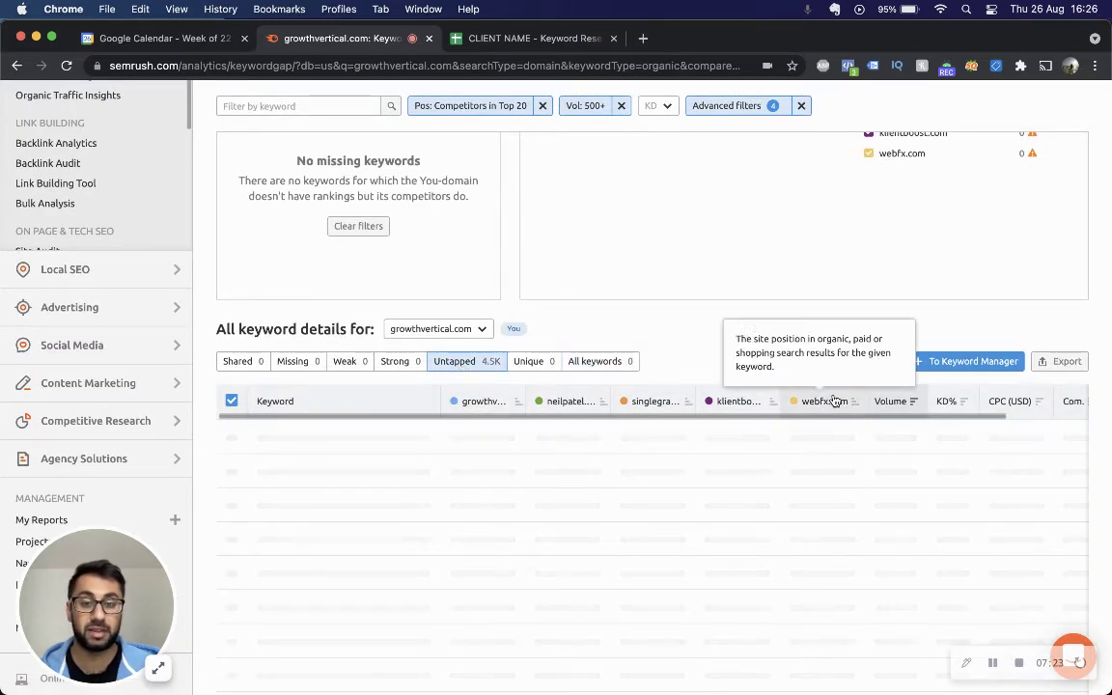
scroll(669, 343, down, 5)
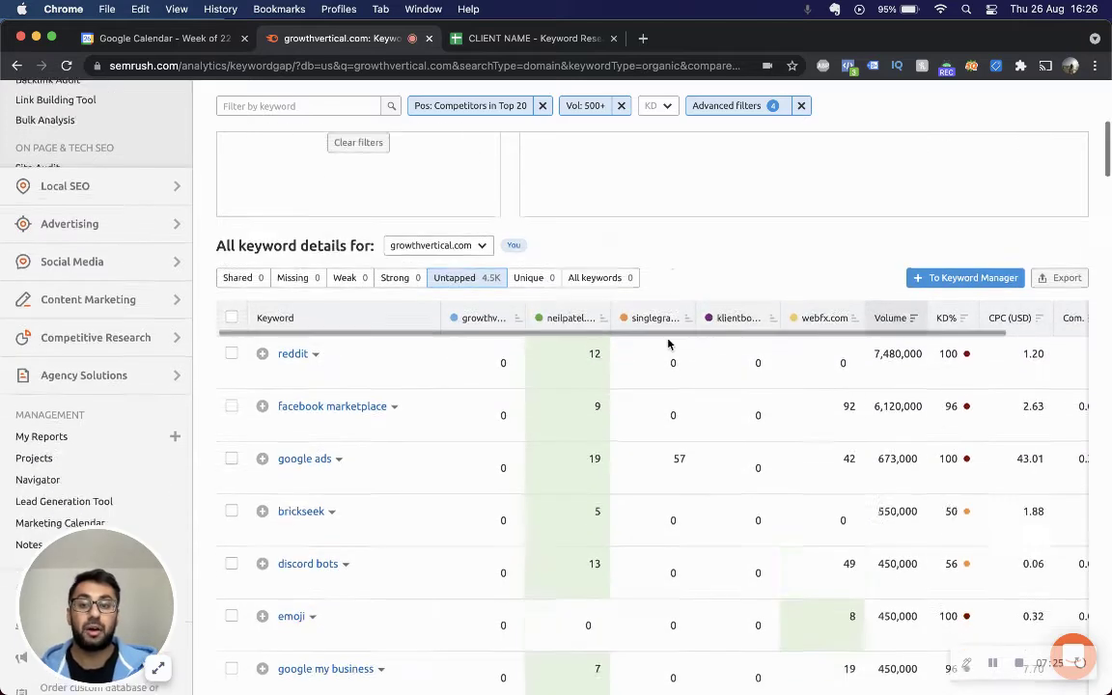
scroll(669, 343, down, 2)
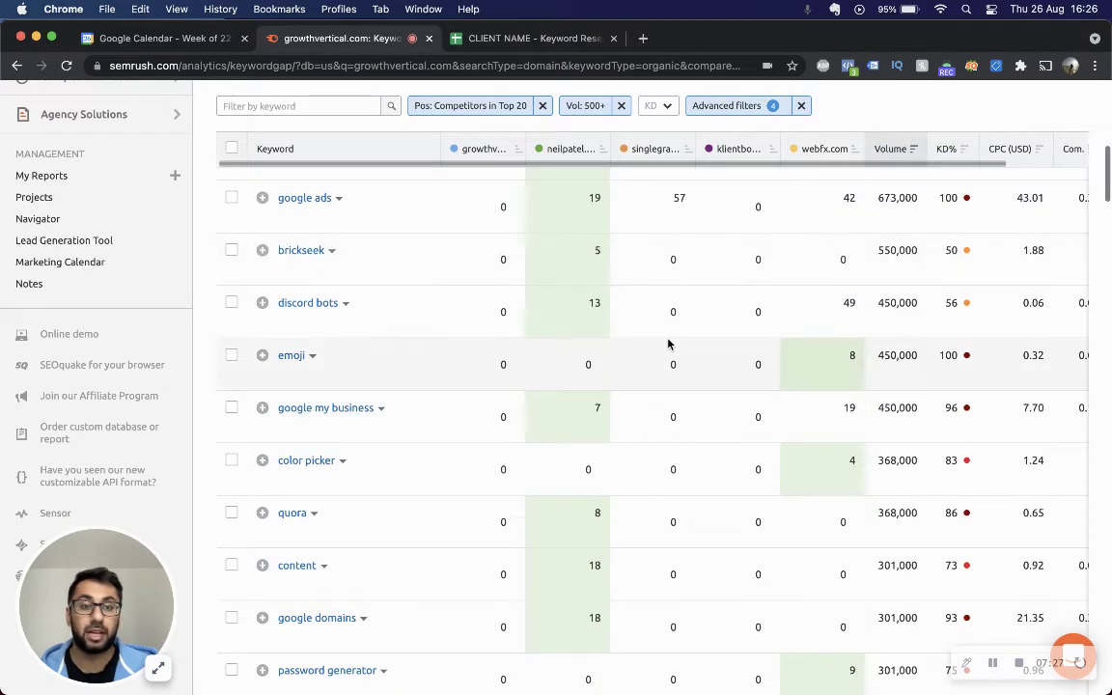
scroll(669, 343, up, 4)
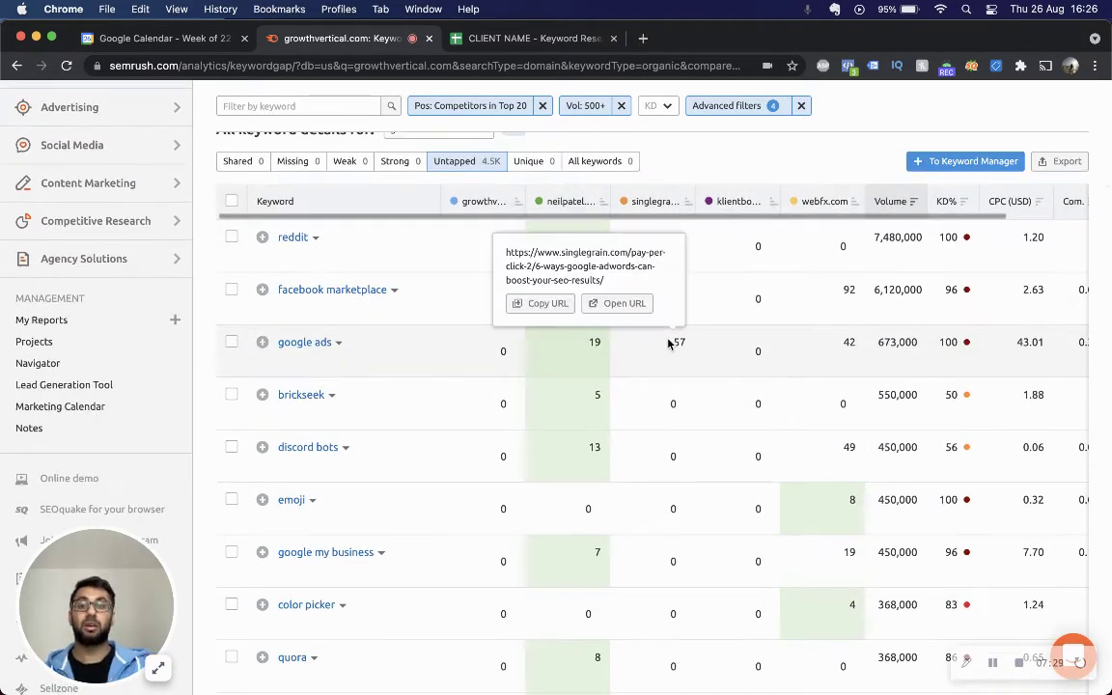
Step: View the keyword summary for "google ads" and compare the competitors' positions for that keyword
click(339, 346)
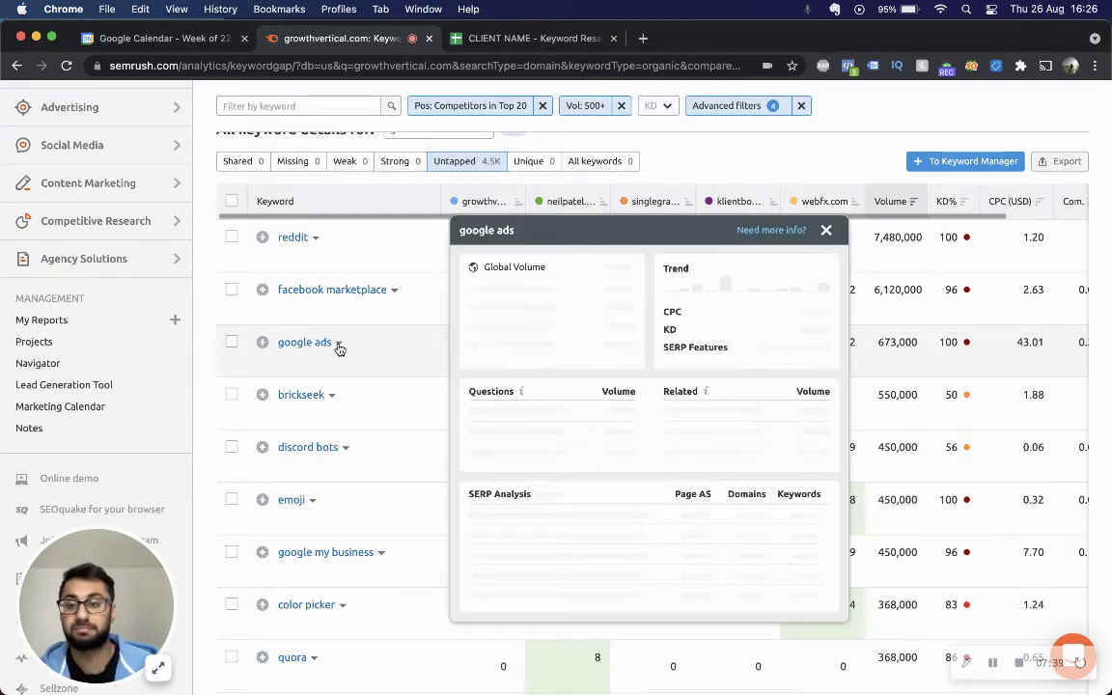
click(397, 363)
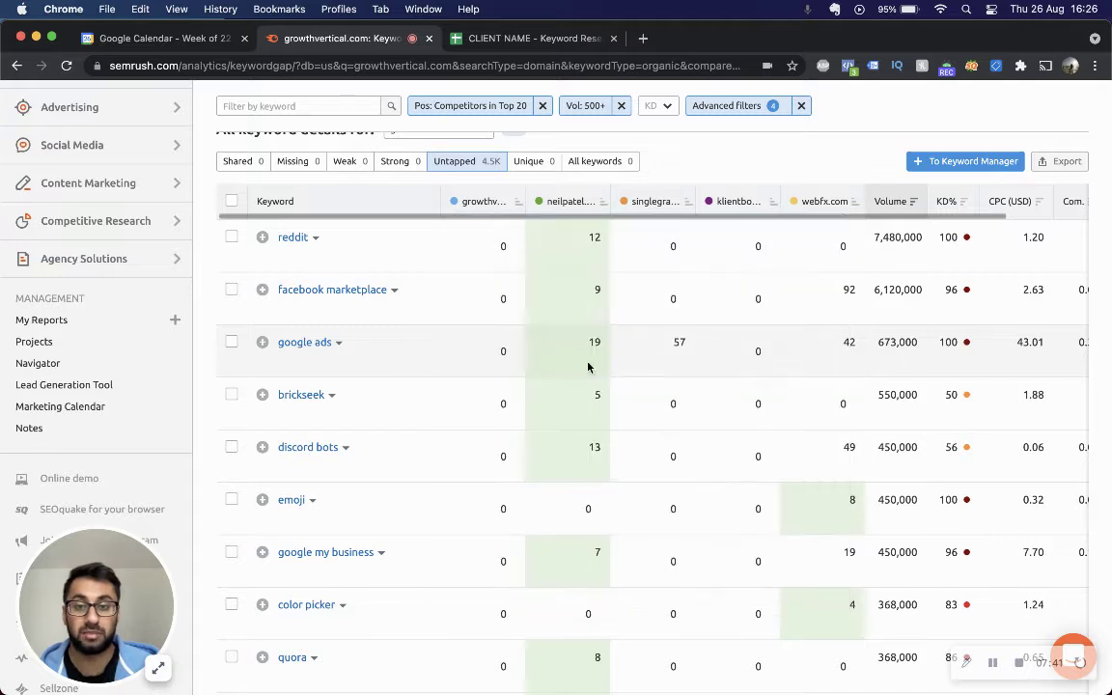
mouse_move(597, 345)
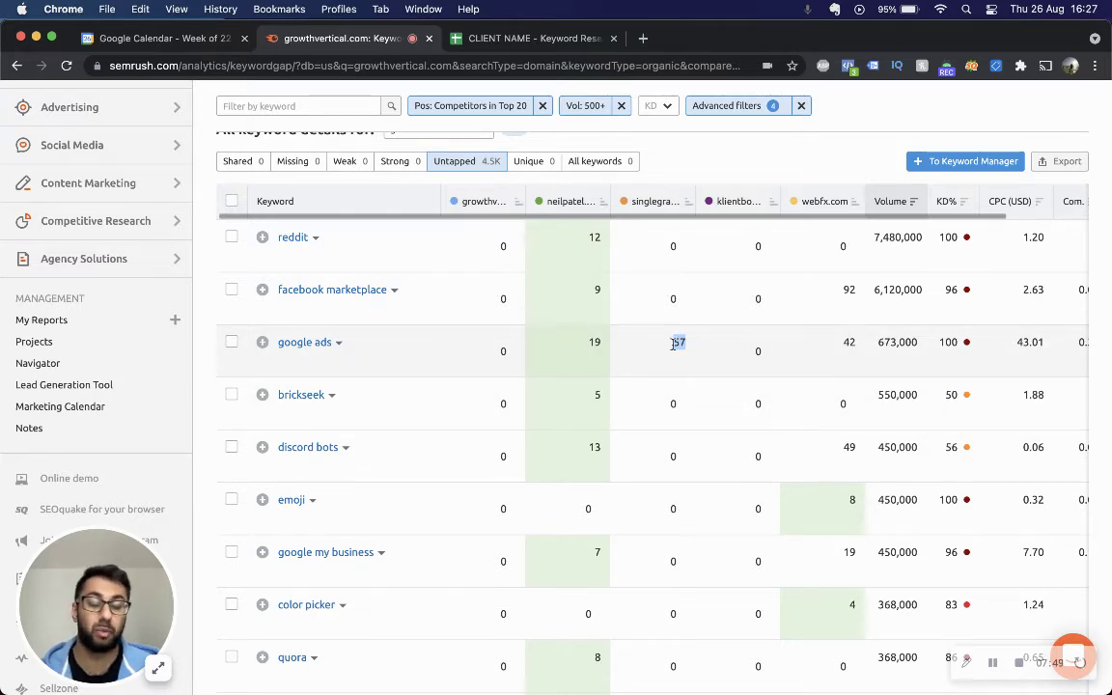
Step: Open the summary for the "google ads" keyword again and examine the pages listed in its SERP analysis
click(339, 345)
scroll(542, 582, down, 3)
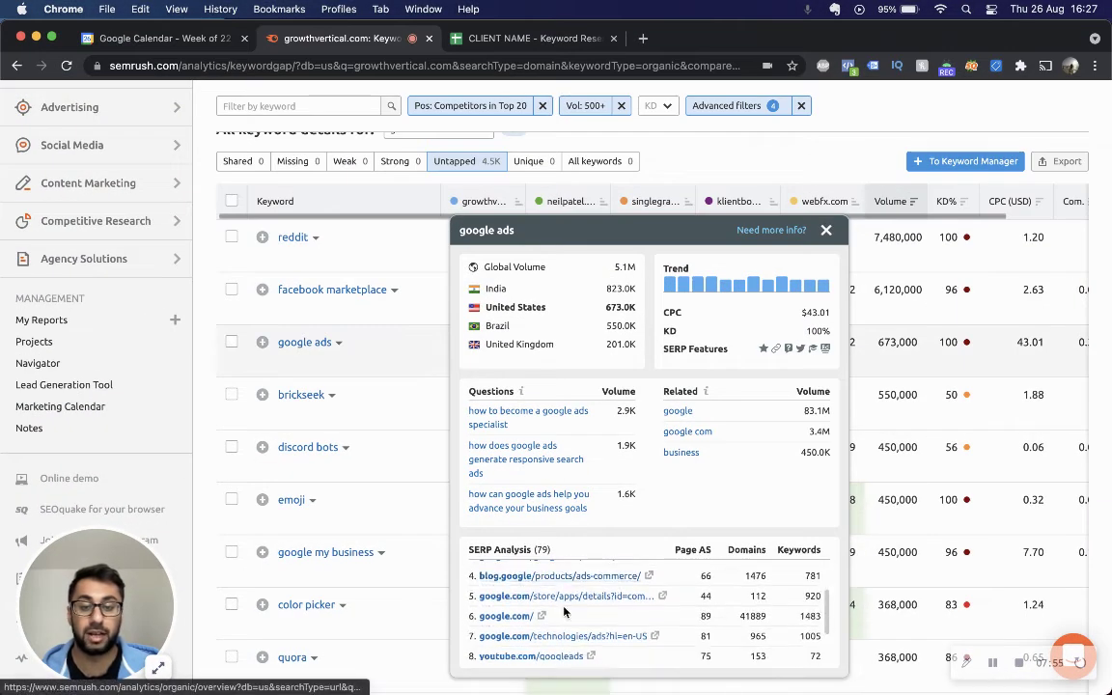
scroll(563, 608, down, 2)
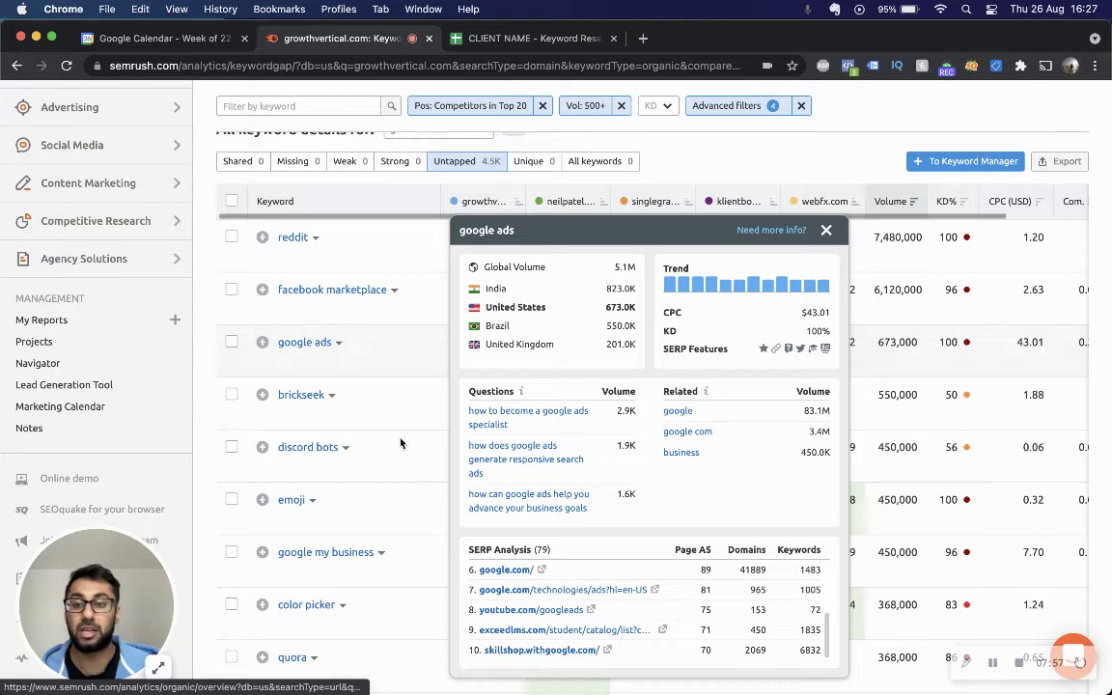
click(393, 375)
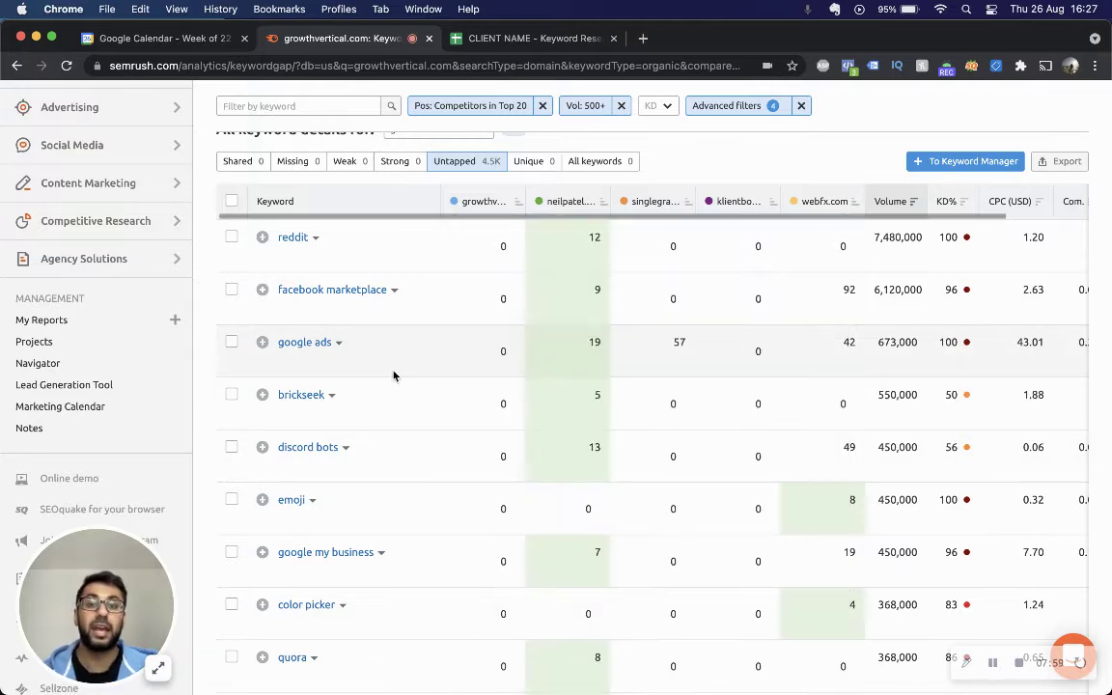
scroll(471, 384, up, 1)
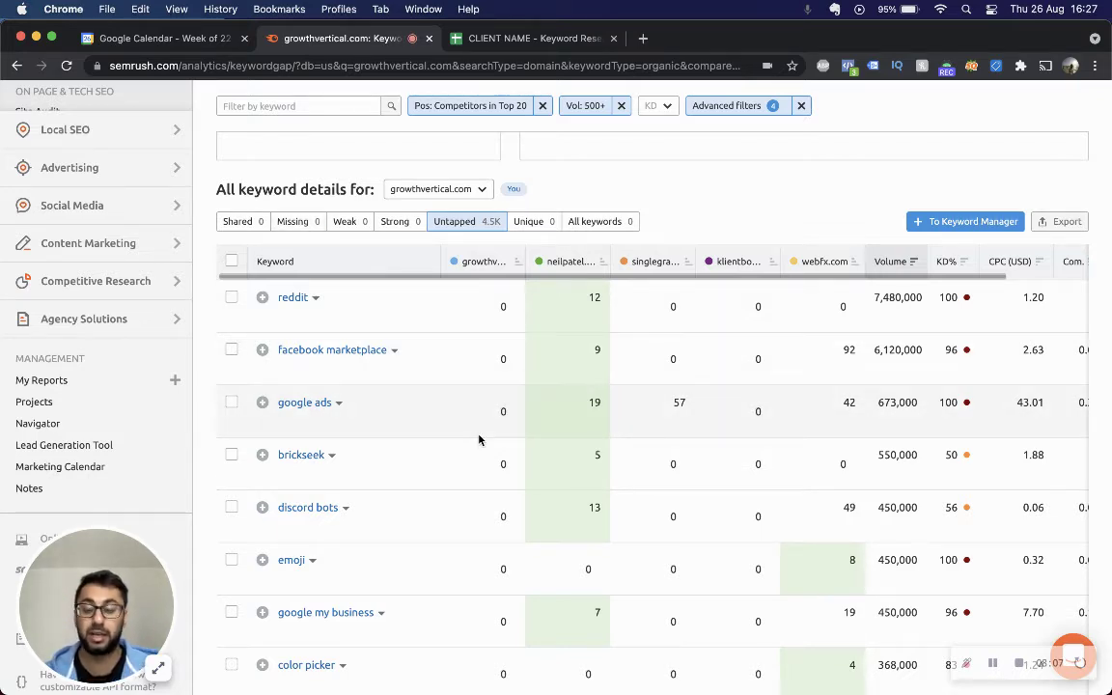
scroll(575, 555, down, 1)
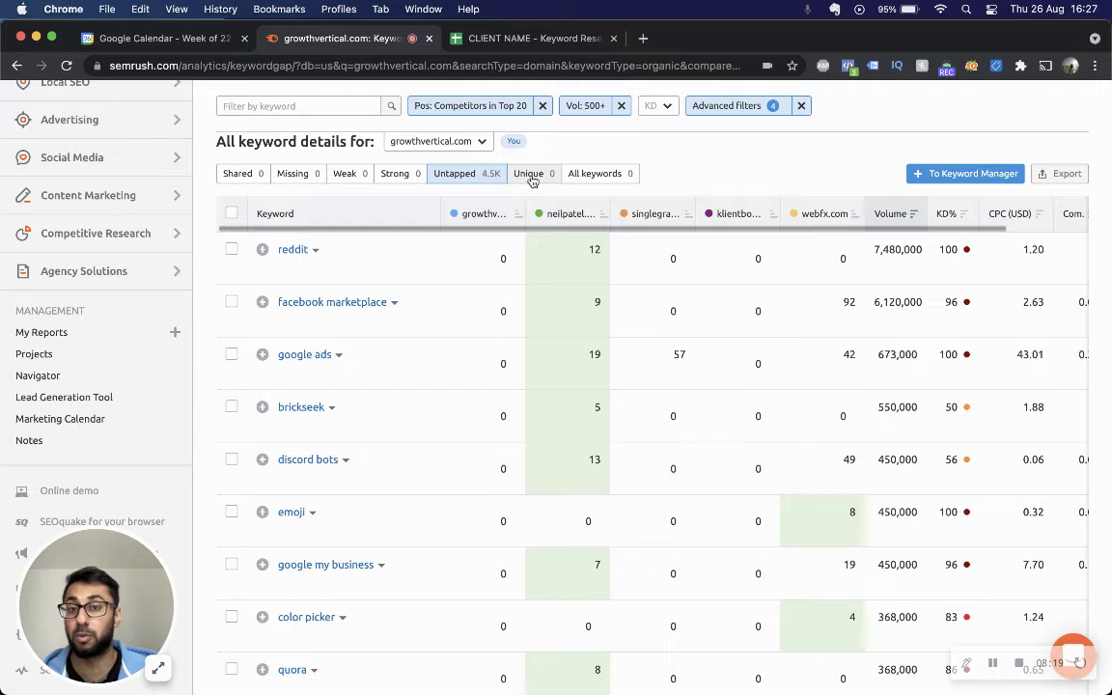
mouse_move(561, 407)
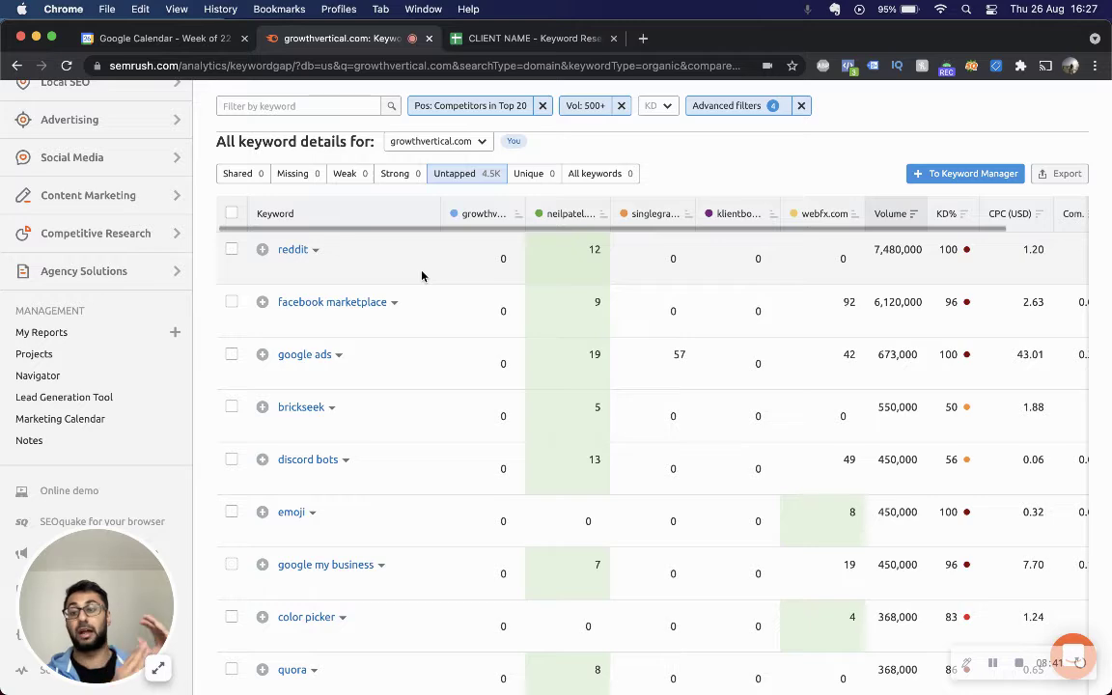
scroll(422, 276, down, 3)
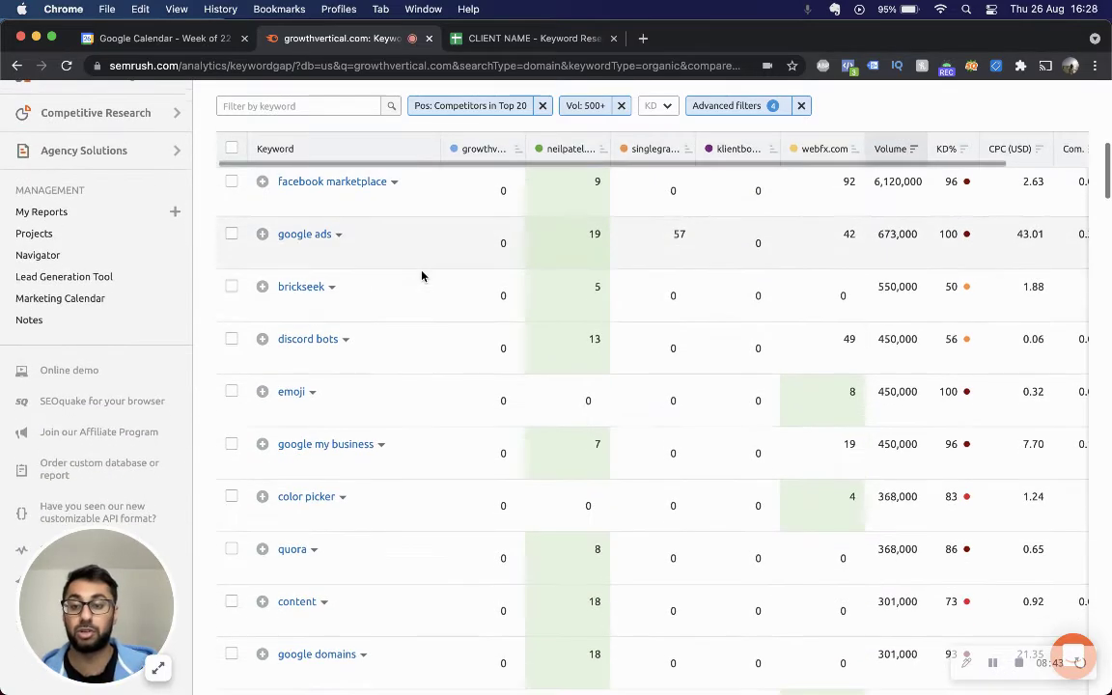
scroll(421, 276, down, 1)
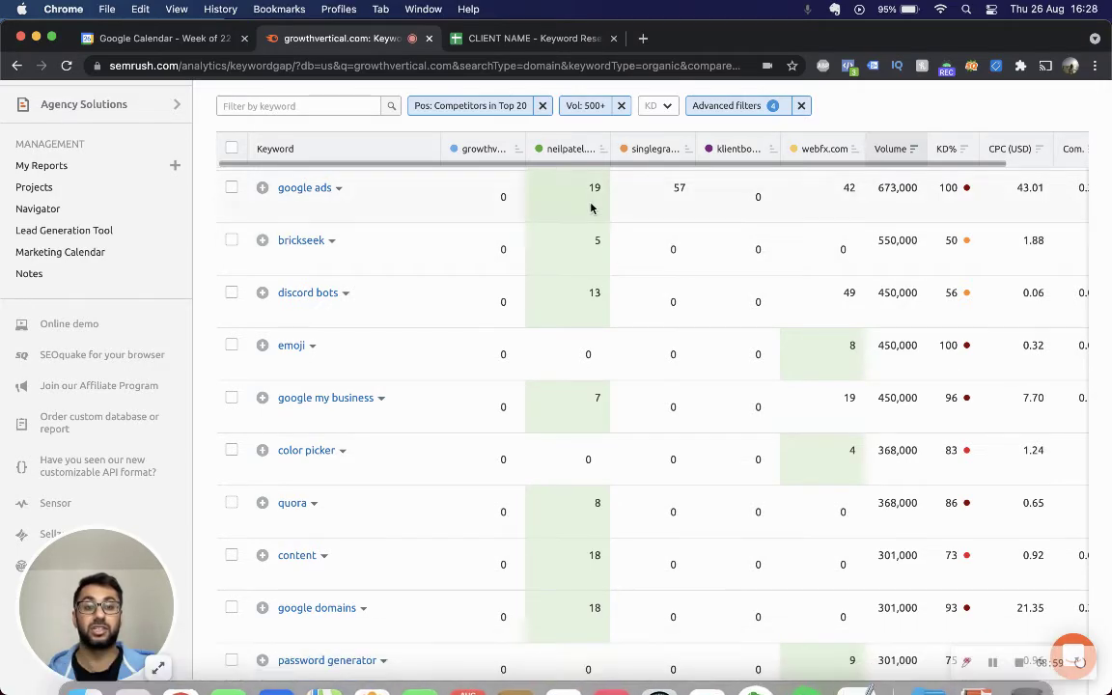
Step: Remove the 500+ search volume filter from the keyword comparison
scroll(538, 372, up, 10)
scroll(551, 526, down, 3)
scroll(529, 326, up, 3)
click(620, 268)
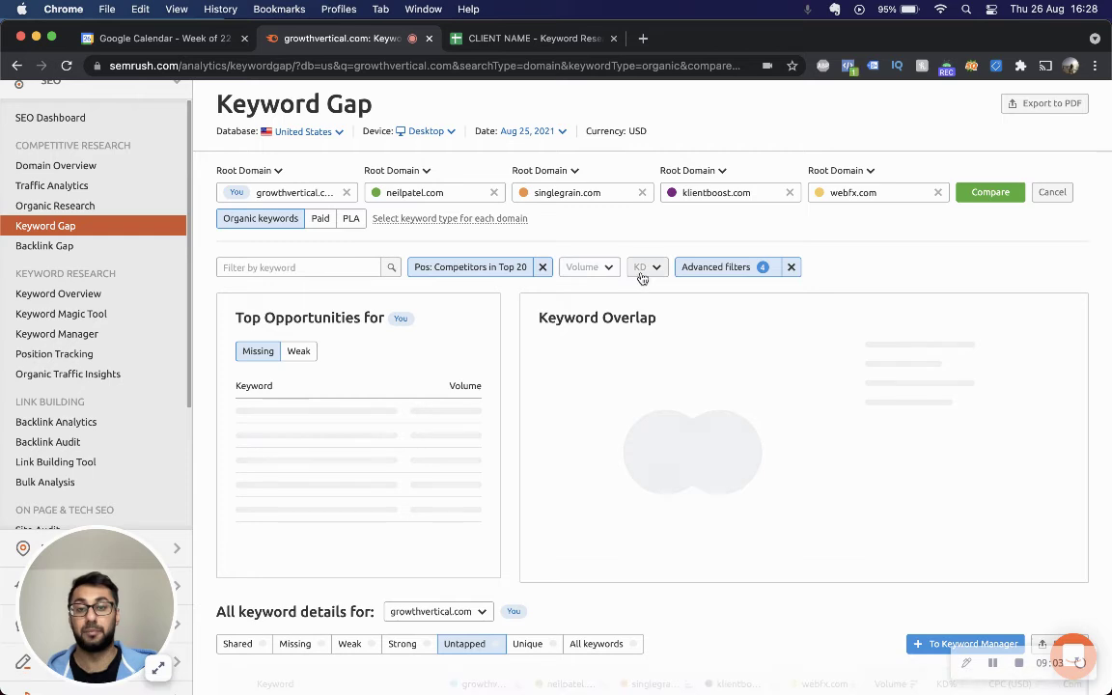
Step: Limit the keywords to a custom keyword difficulty range of up to 60
click(648, 269)
click(661, 445)
click(725, 444)
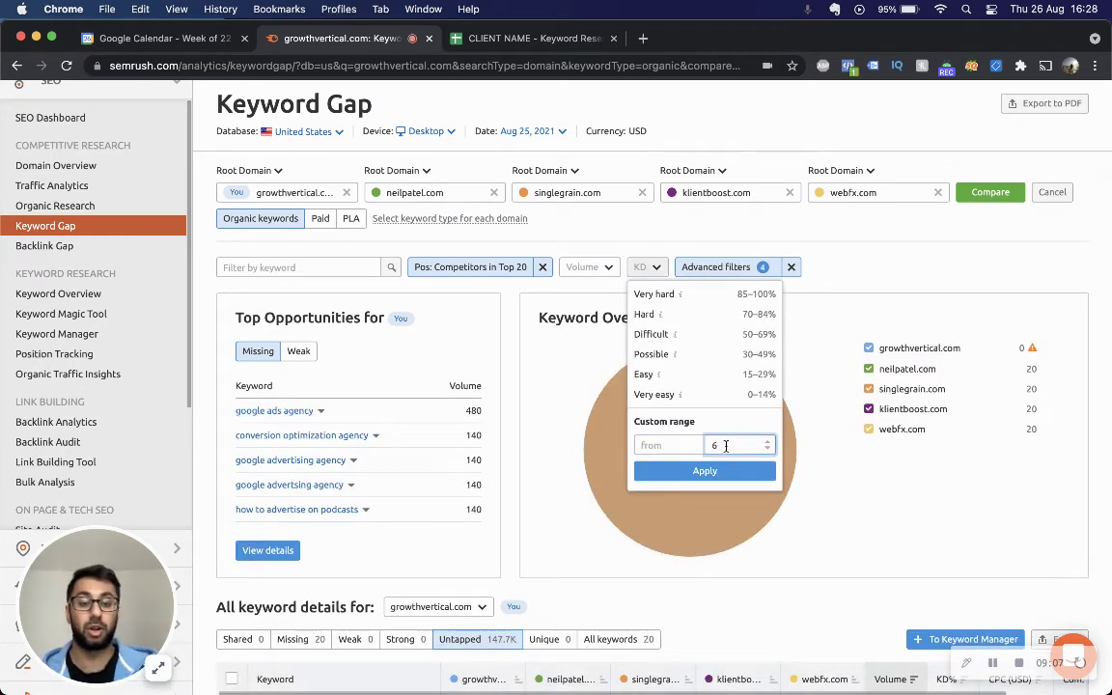
text(60)
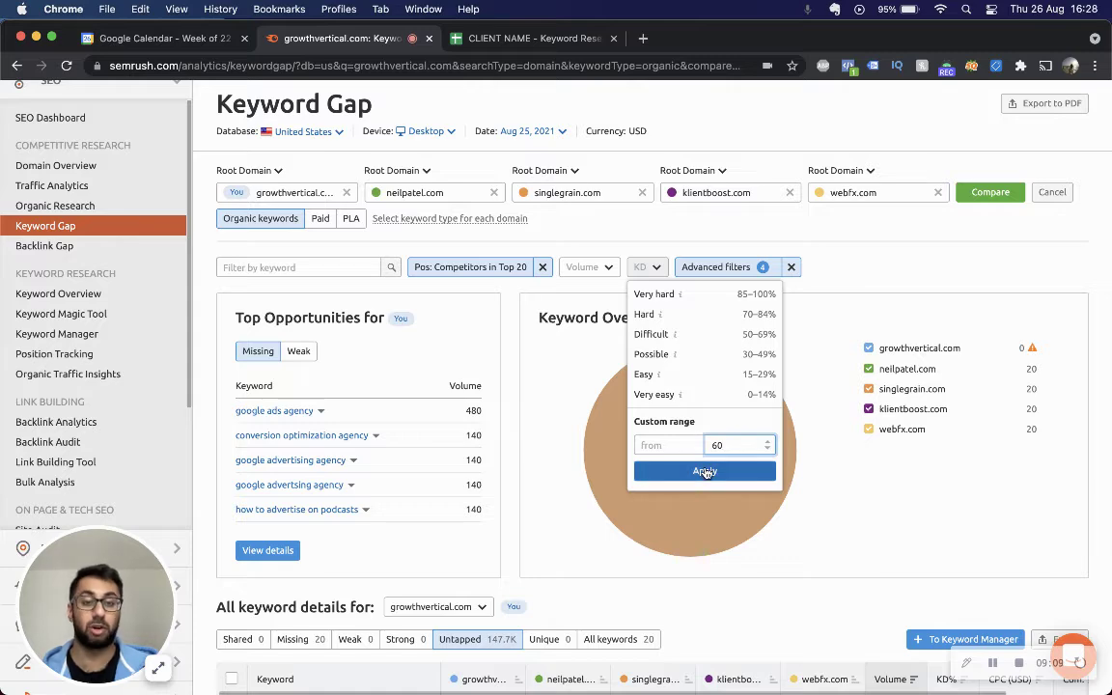
click(705, 471)
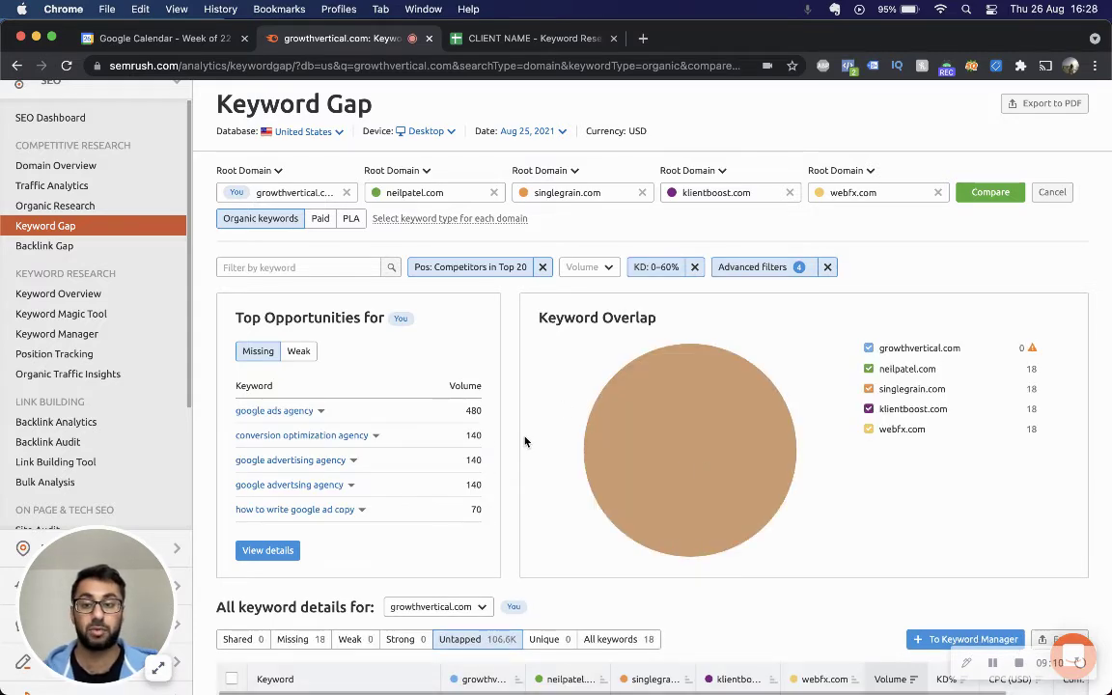
scroll(525, 441, down, 5)
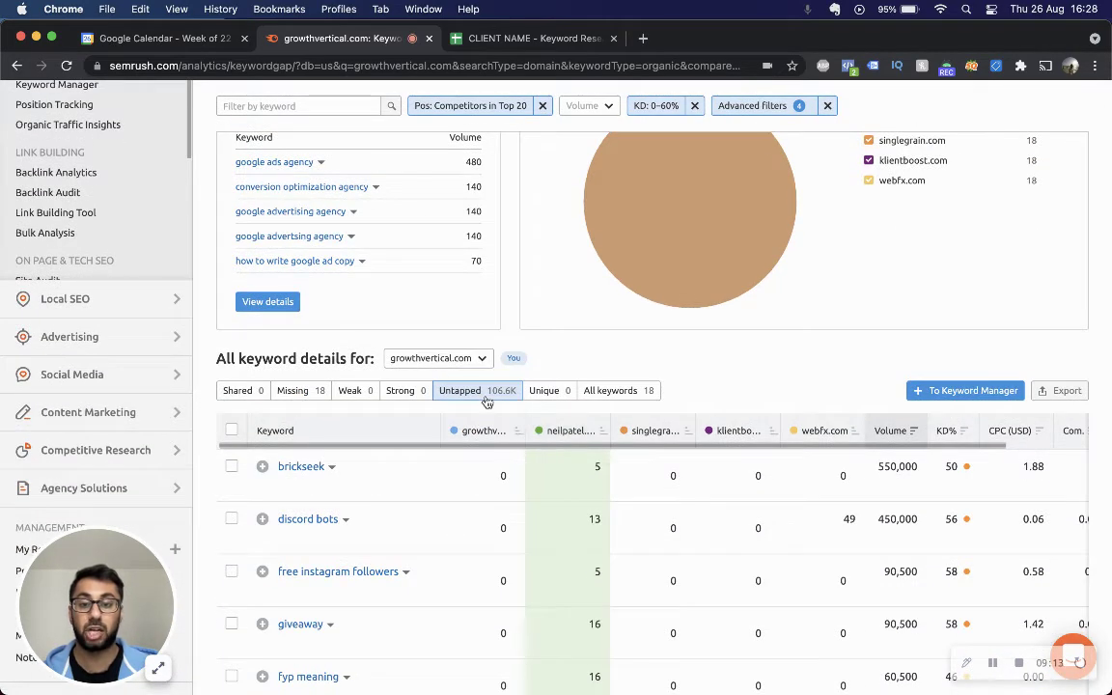
Step: Change the position filter so that it covers keywords where competitors rank in the Top 10
scroll(512, 400, up, 4)
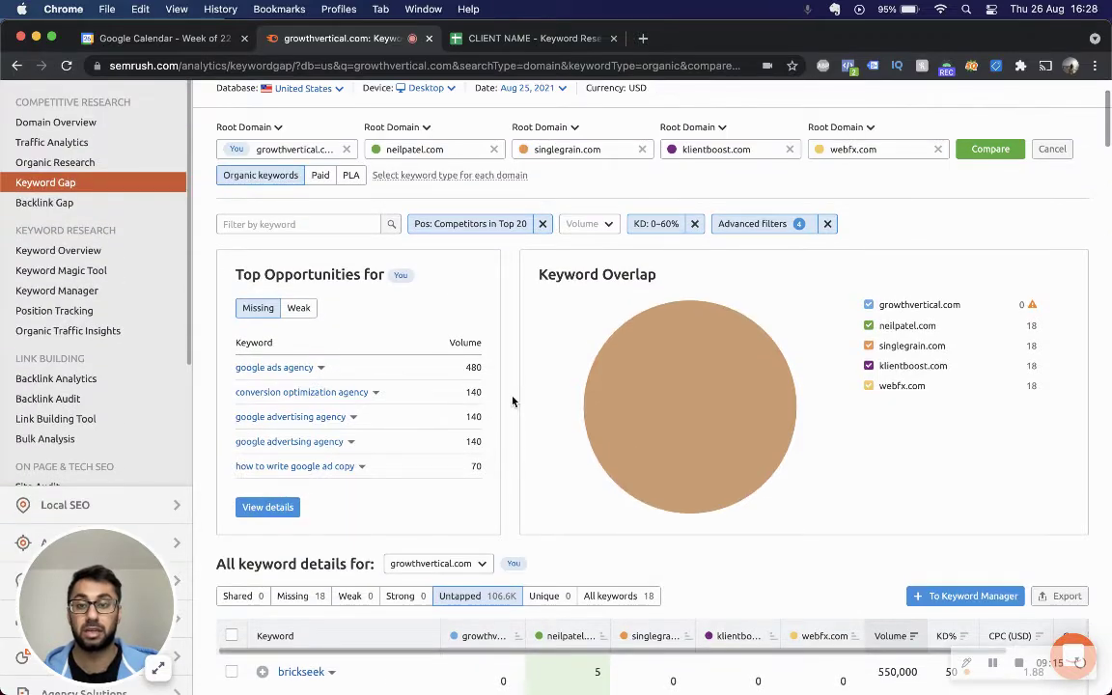
click(511, 223)
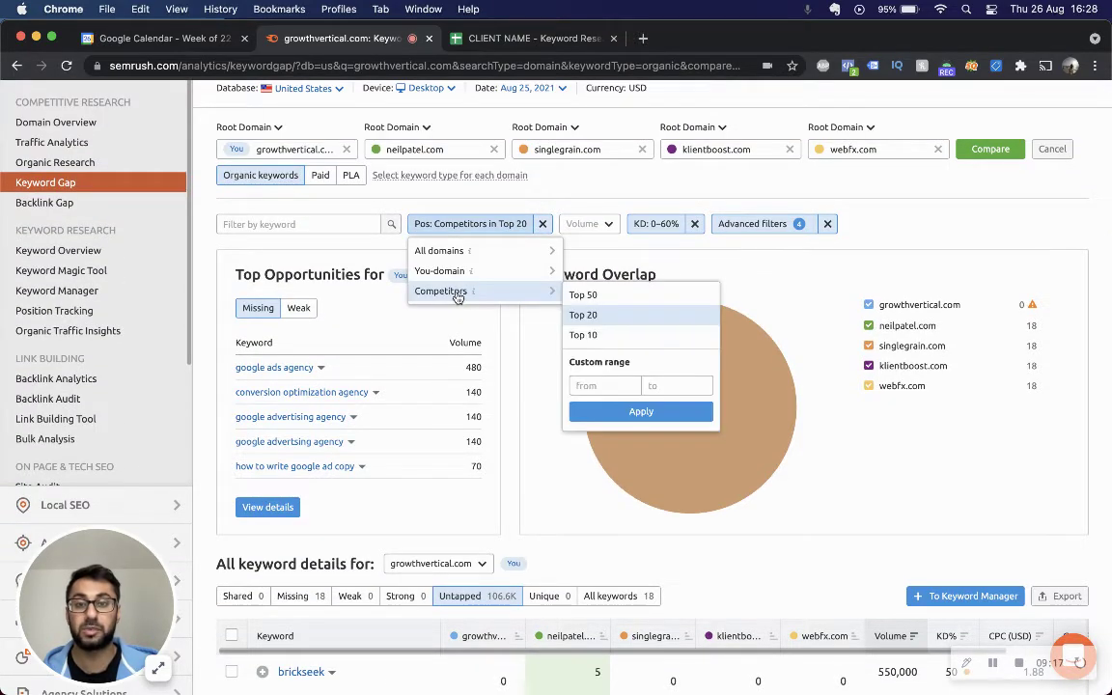
click(525, 305)
click(488, 227)
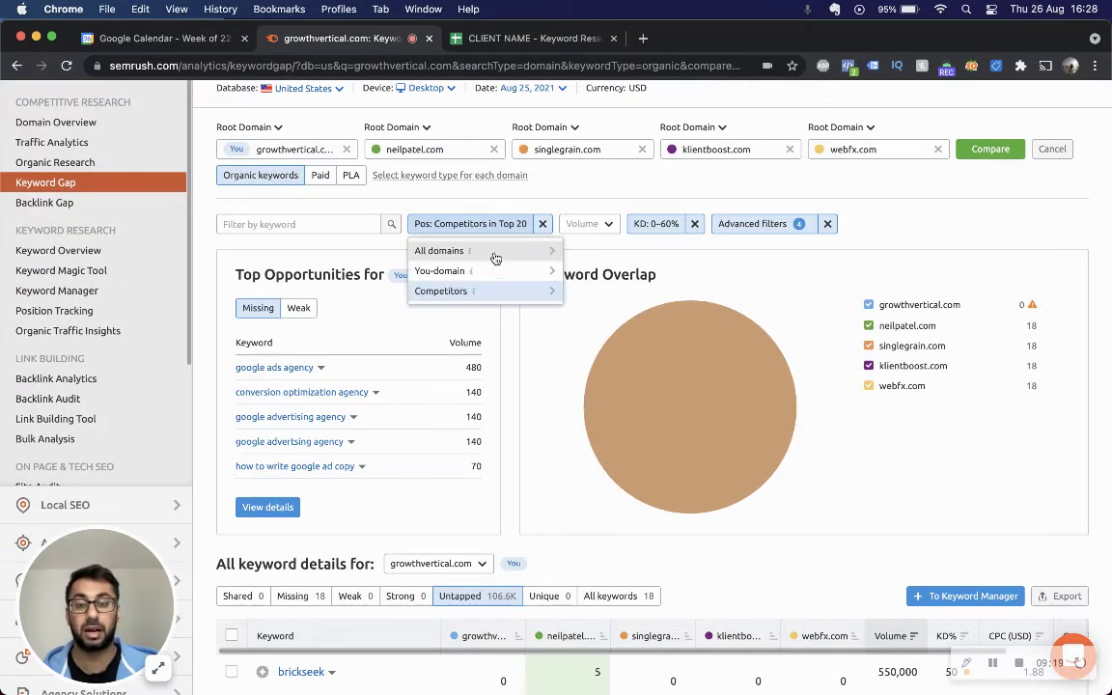
mouse_move(503, 292)
click(598, 337)
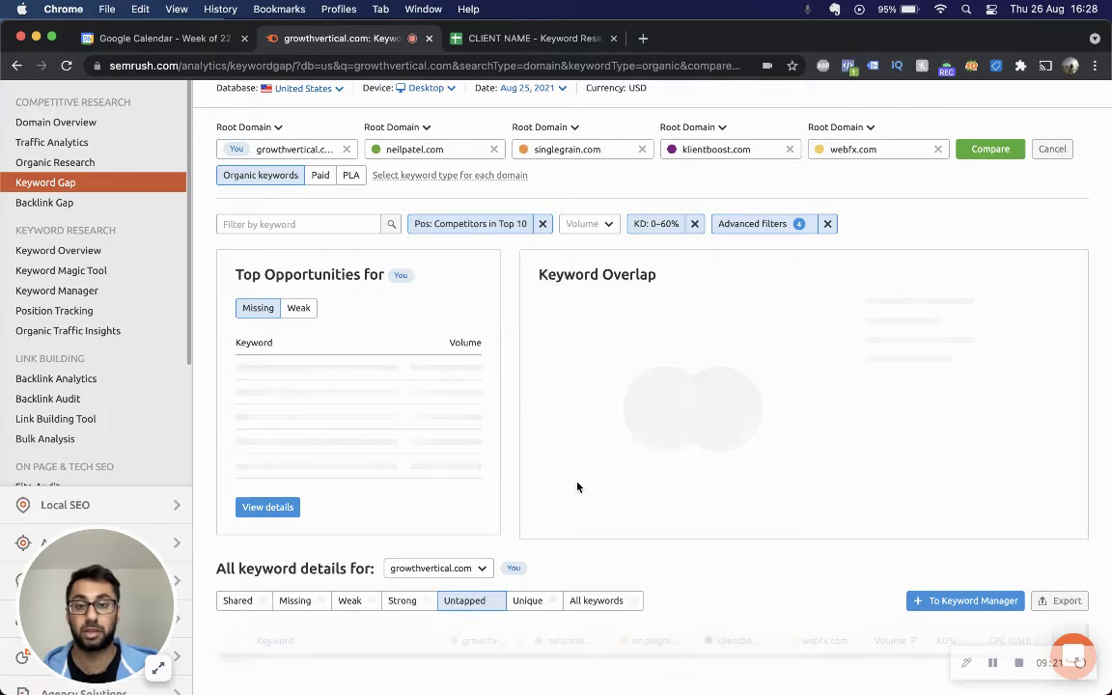
Step: Browse the filtered untapped keywords, checking their relevance, volumes, difficulty and competitor positions
scroll(578, 486, down, 3)
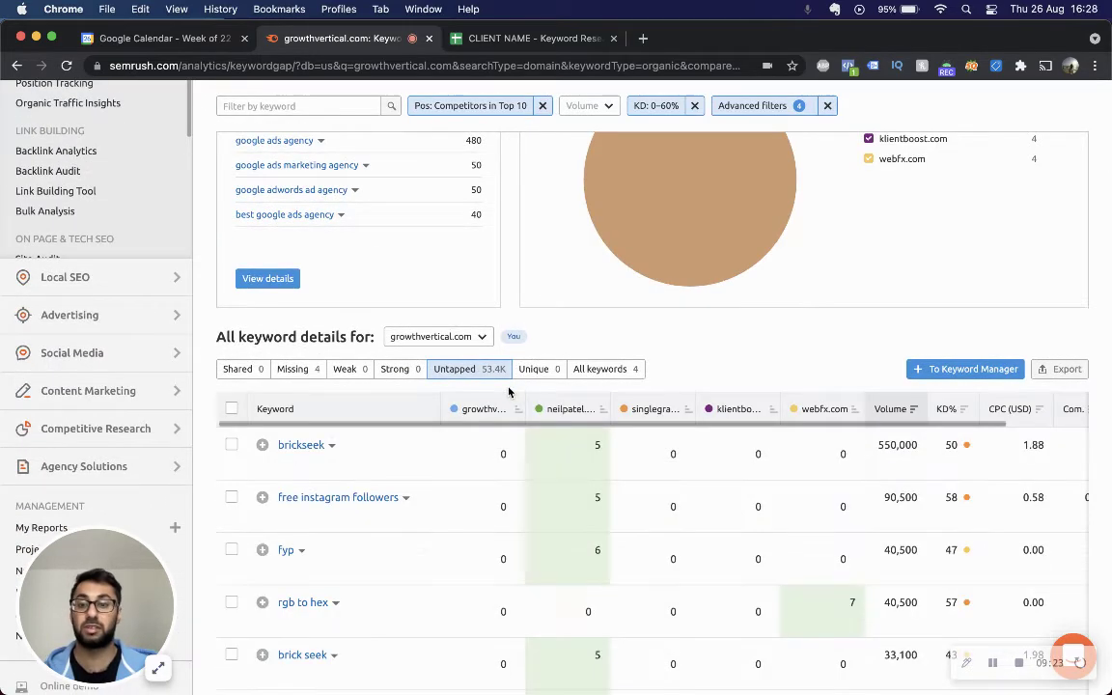
scroll(509, 391, down, 3)
scroll(508, 391, down, 5)
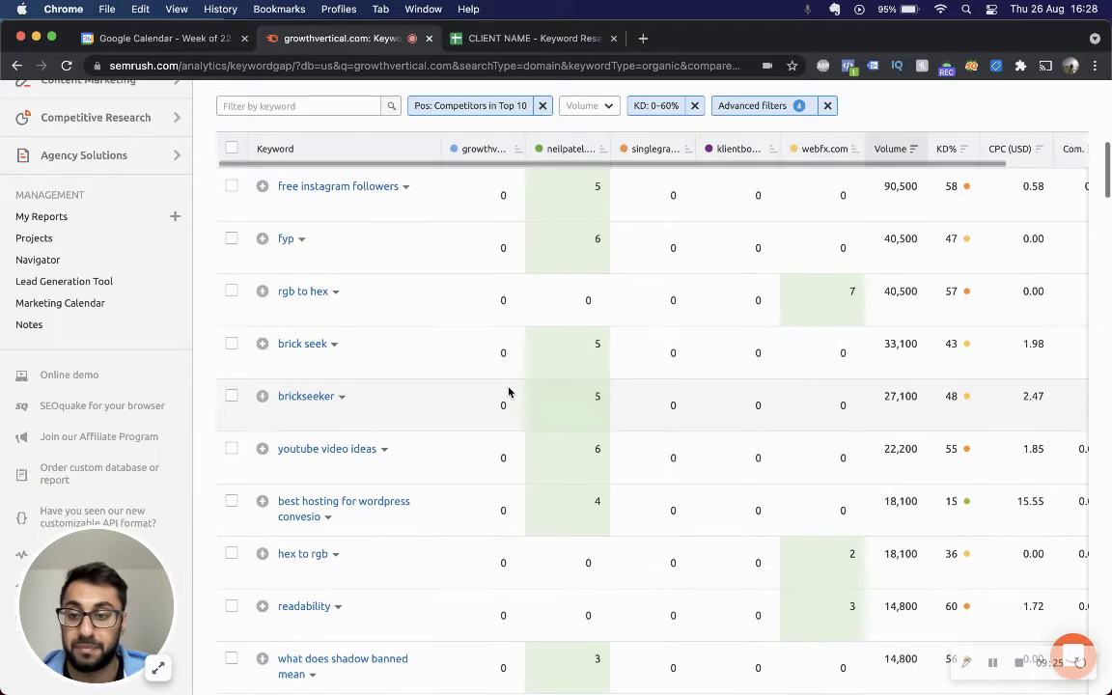
scroll(509, 391, down, 5)
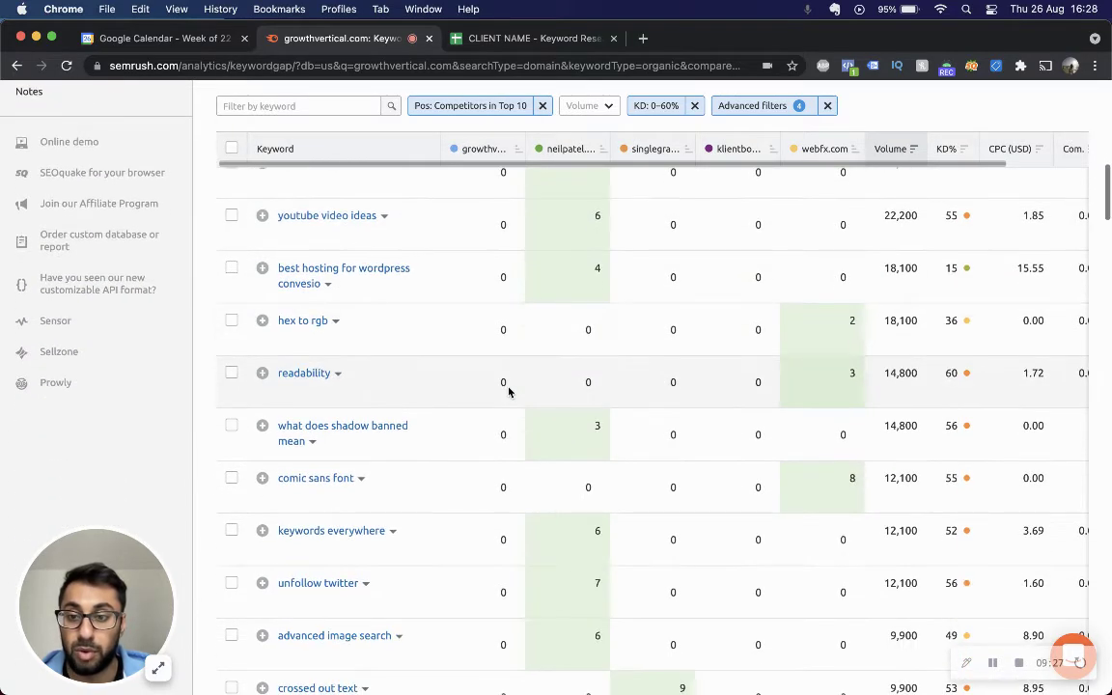
scroll(509, 391, down, 5)
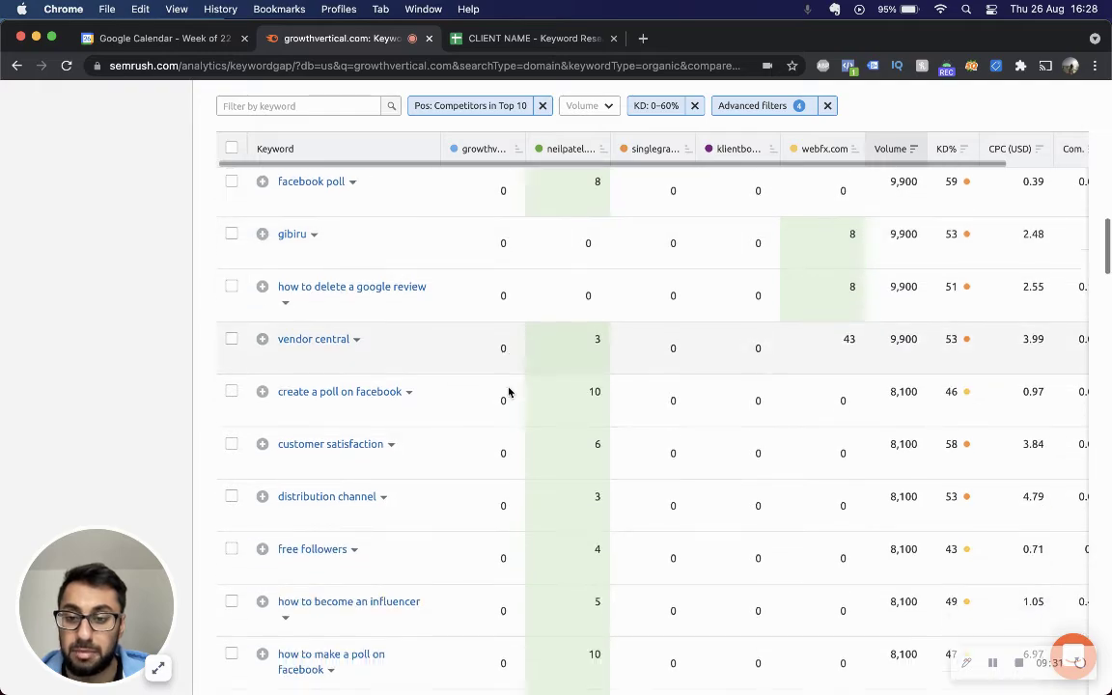
scroll(509, 391, down, 2)
Step: Filter the keywords by "digital marketing" and review the matching untapped keywords
scroll(508, 390, up, 20)
click(333, 320)
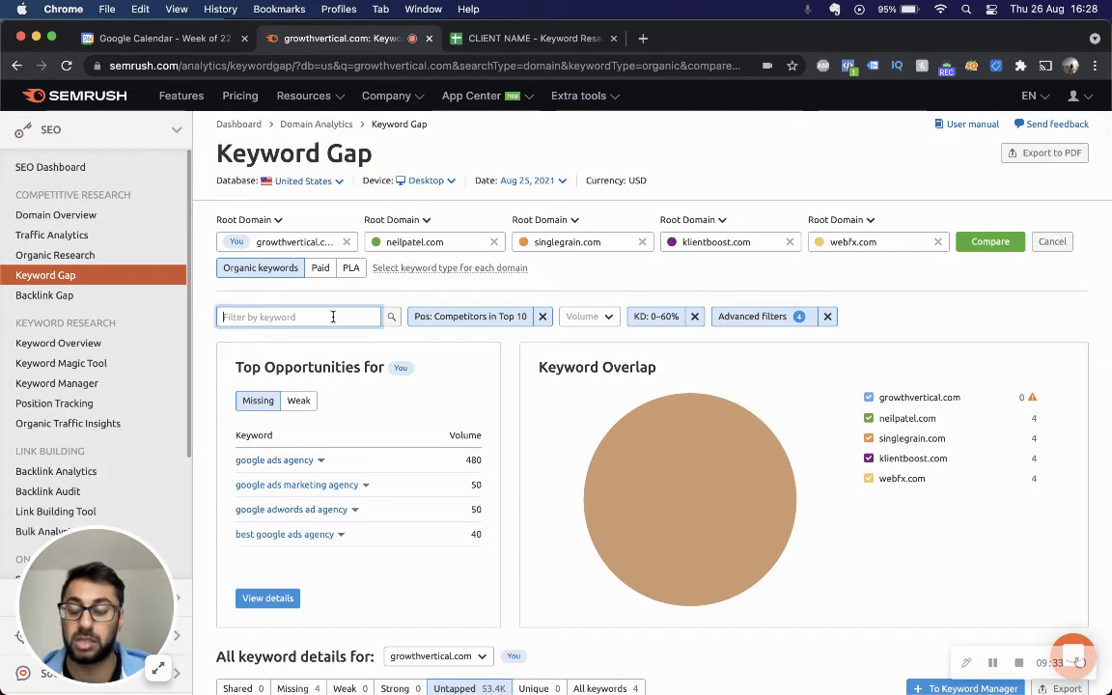
text(digital marketing)
key(Return)
scroll(446, 496, down, 3)
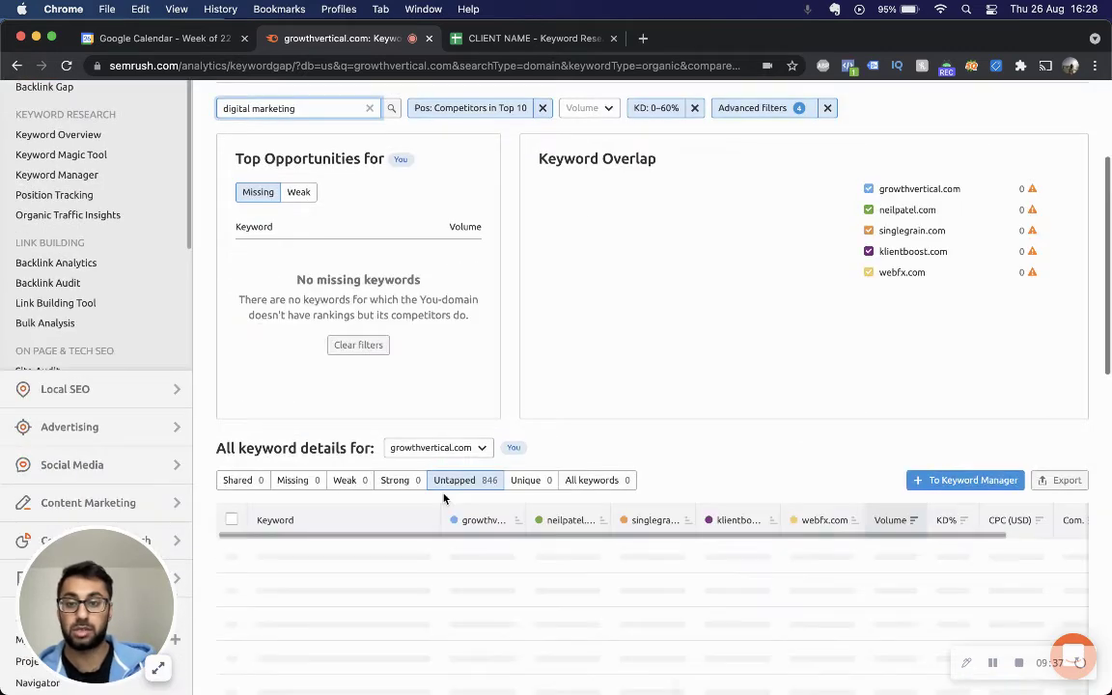
scroll(444, 498, down, 3)
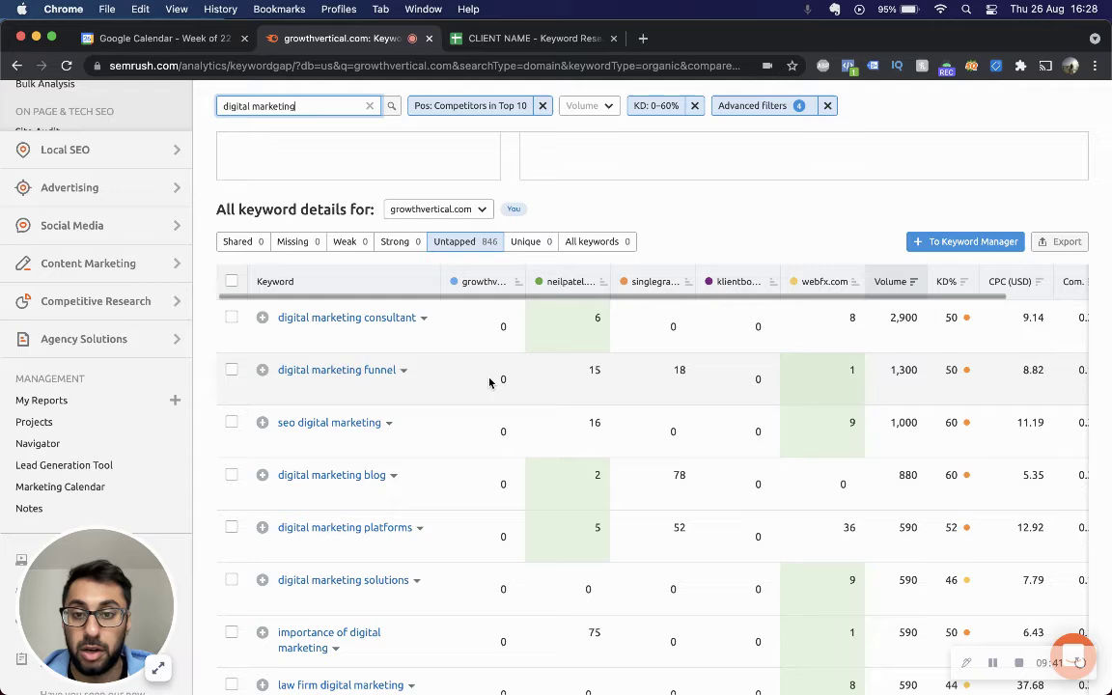
scroll(486, 301, down, 4)
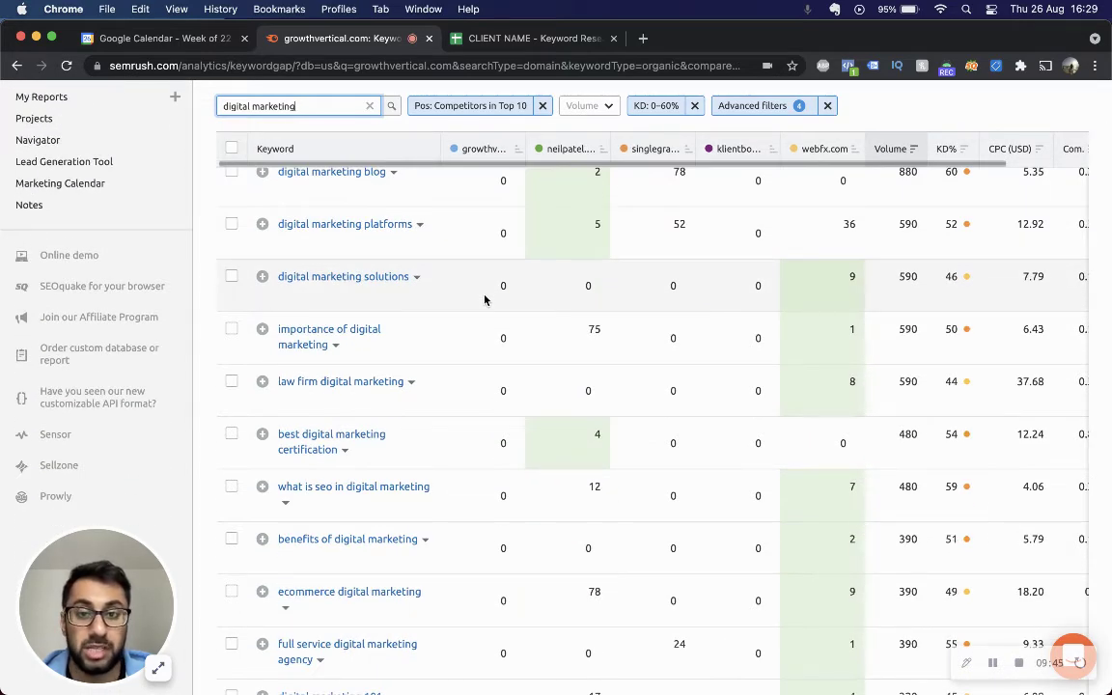
scroll(485, 300, up, 1)
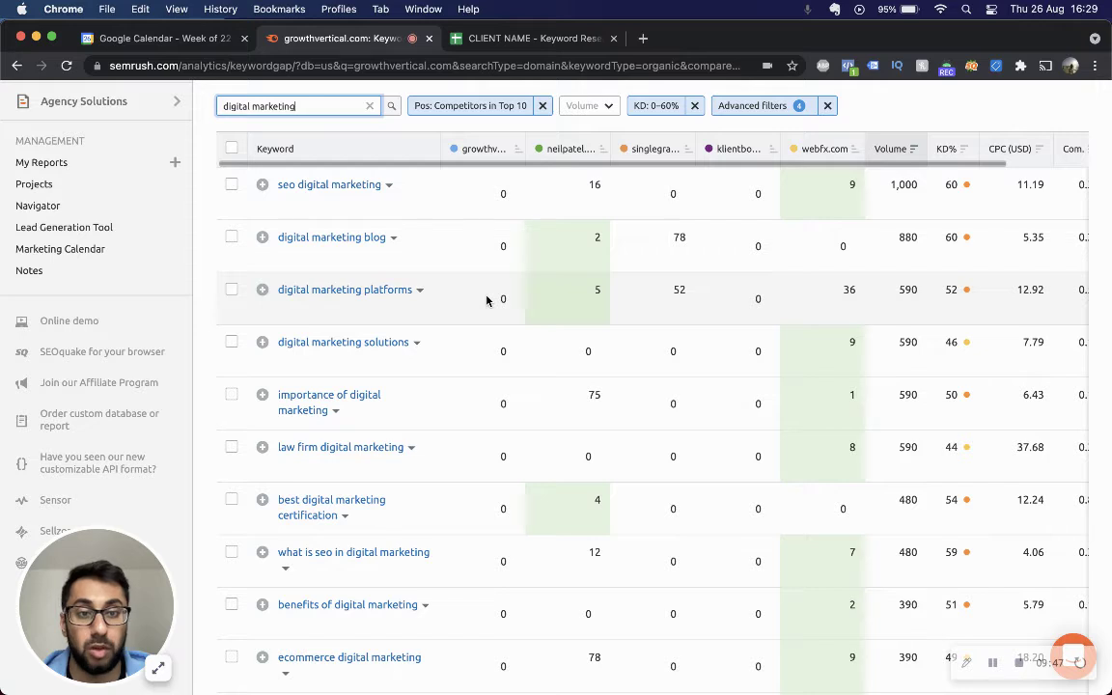
Step: View the summary for the "digital marketing blog" keyword and examine its SERP analysis and related terms
click(393, 238)
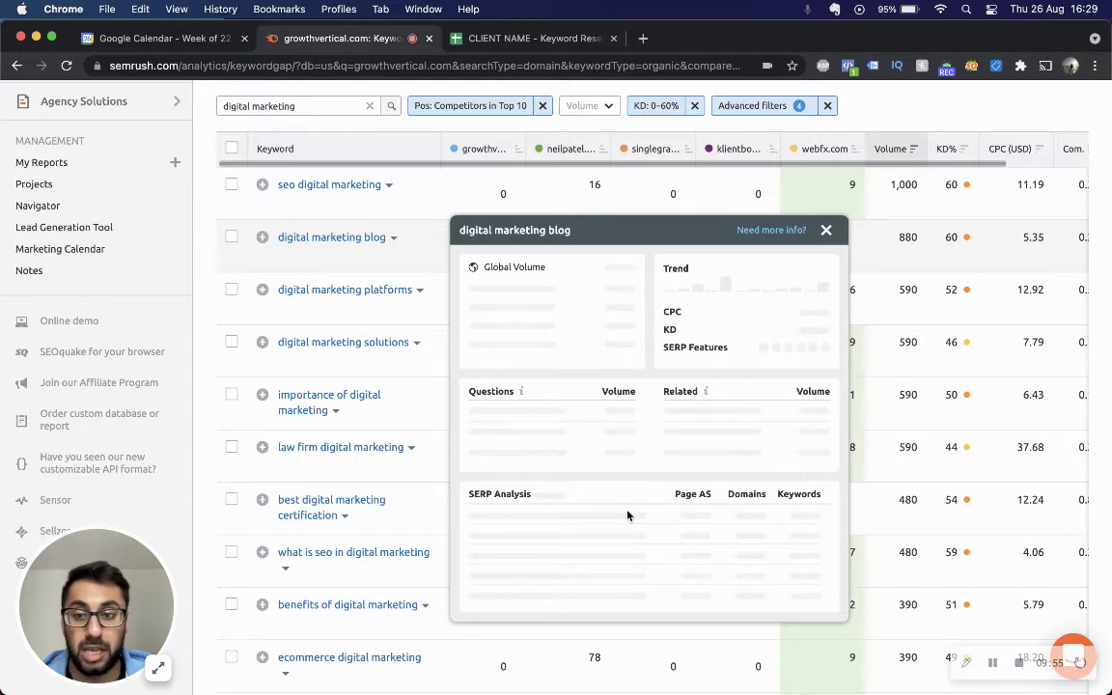
scroll(628, 526, down, 1)
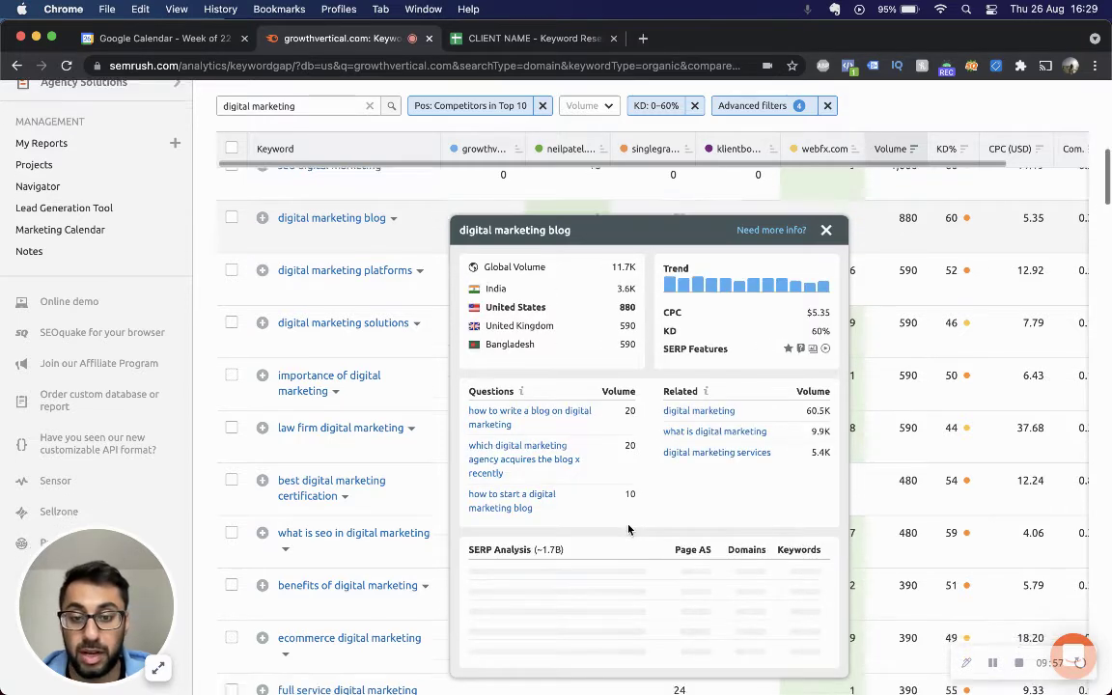
scroll(628, 529, down, 1)
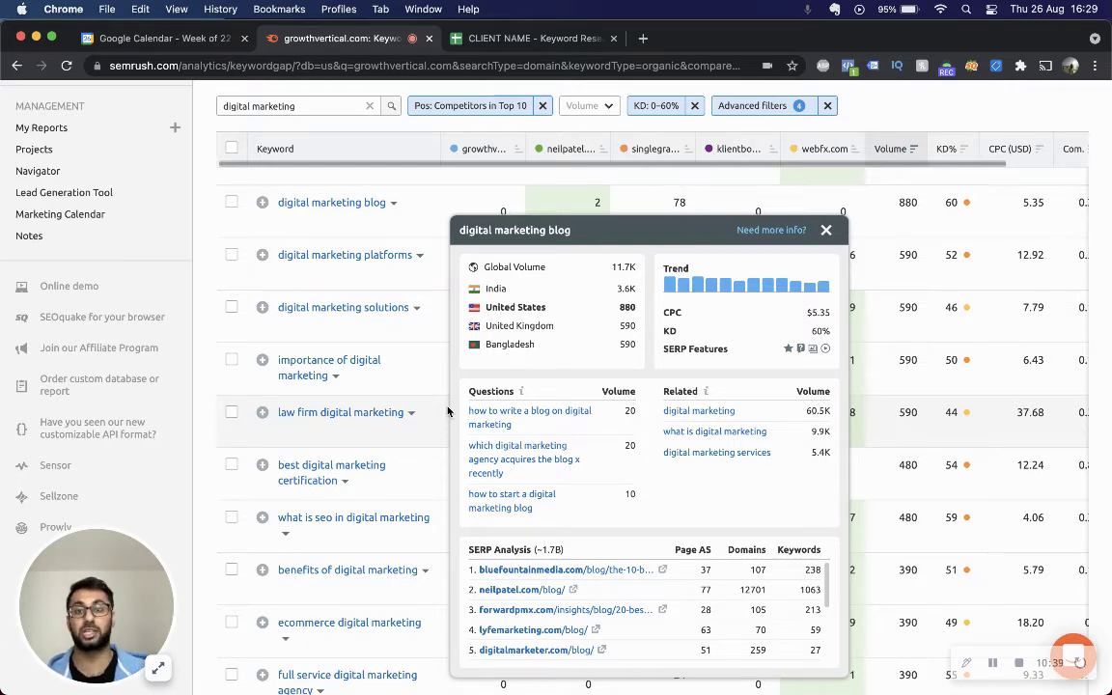
click(417, 379)
Step: Sort the untapped "digital marketing" keywords by CPC from highest to lowest
scroll(417, 380, down, 2)
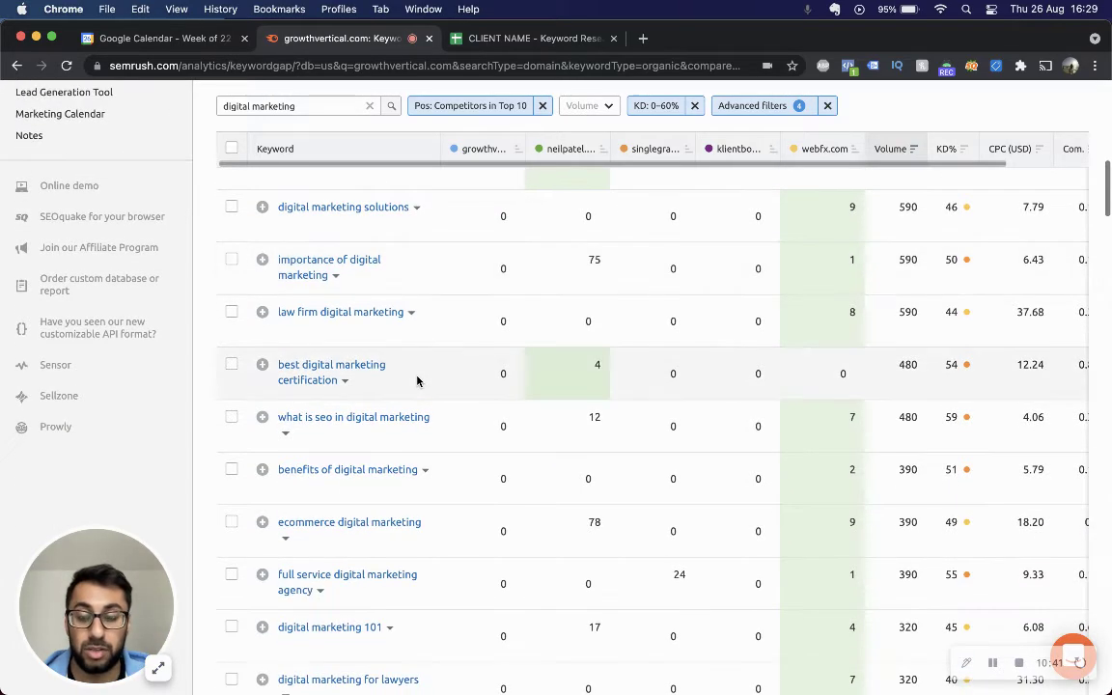
scroll(417, 382, down, 2)
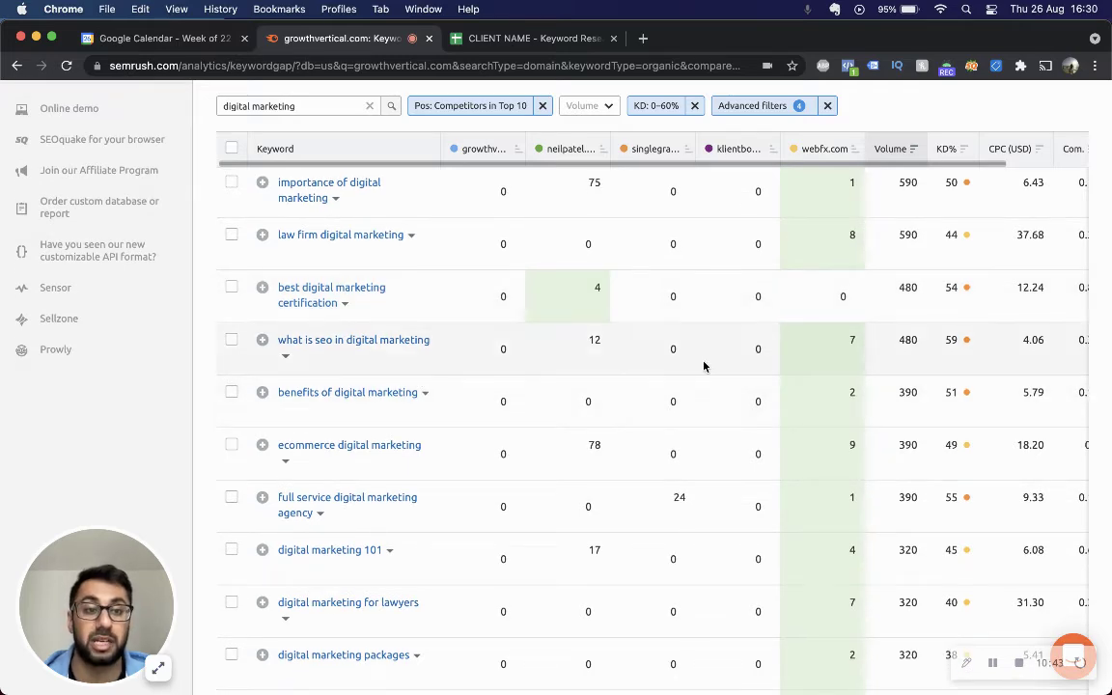
scroll(704, 365, up, 10)
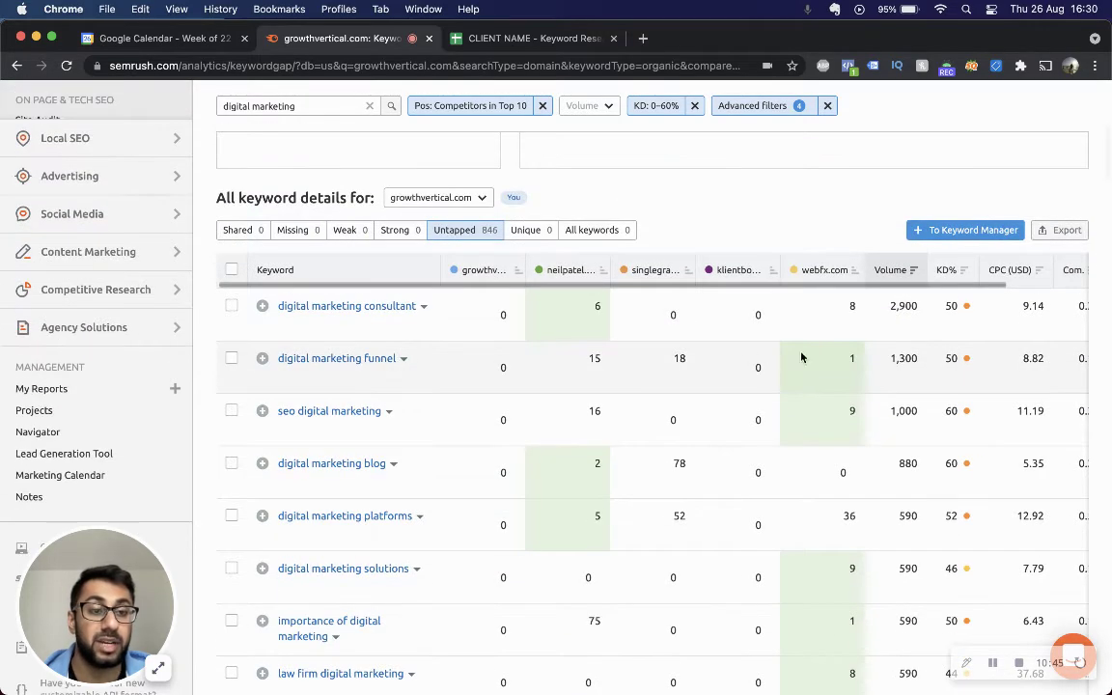
scroll(801, 358, right, 2)
click(936, 271)
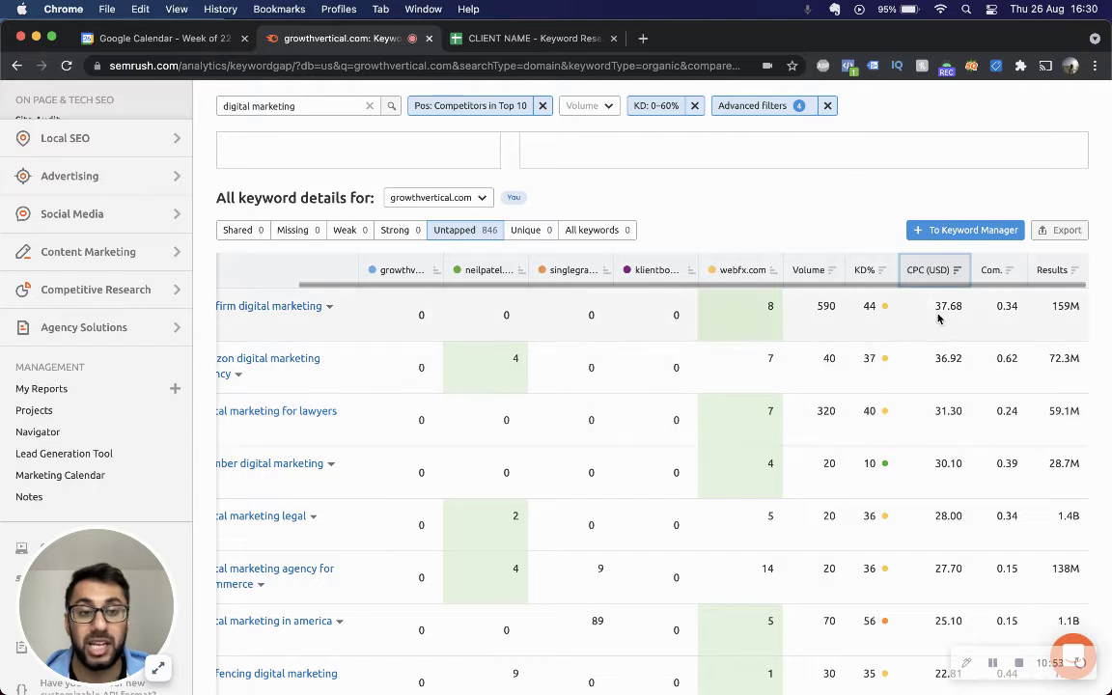
Step: Examine the CPC and volume of "law firm digital marketing" and the other keywords with the highest CPC
drag(968, 306, 933, 308)
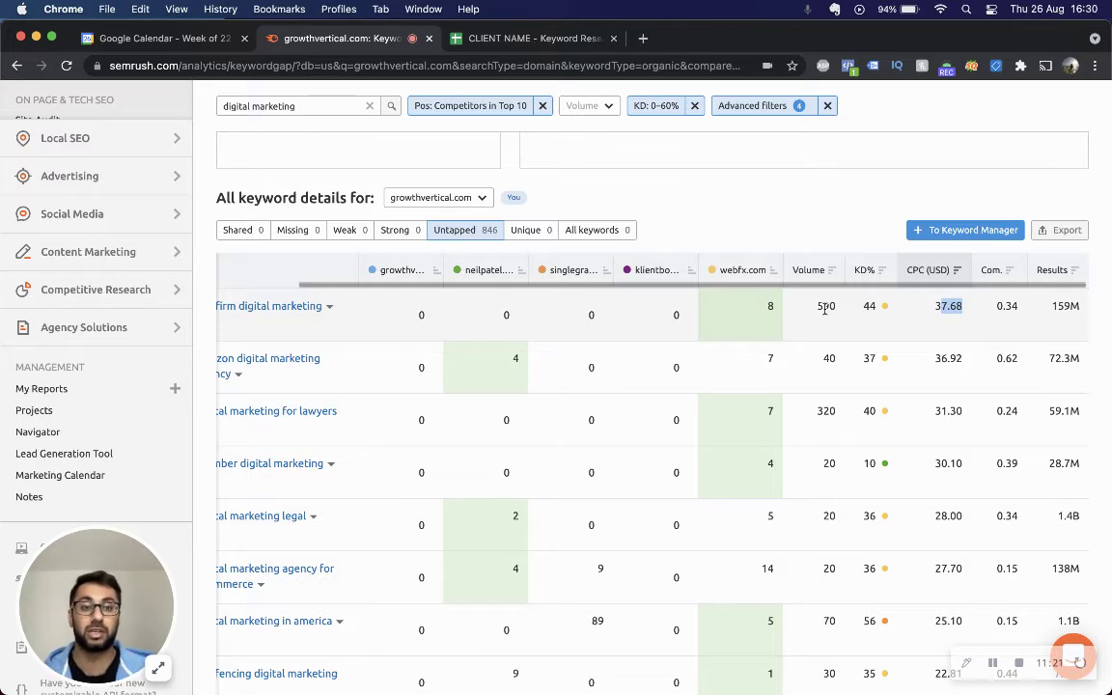
scroll(825, 309, left, 3)
scroll(507, 345, down, 1)
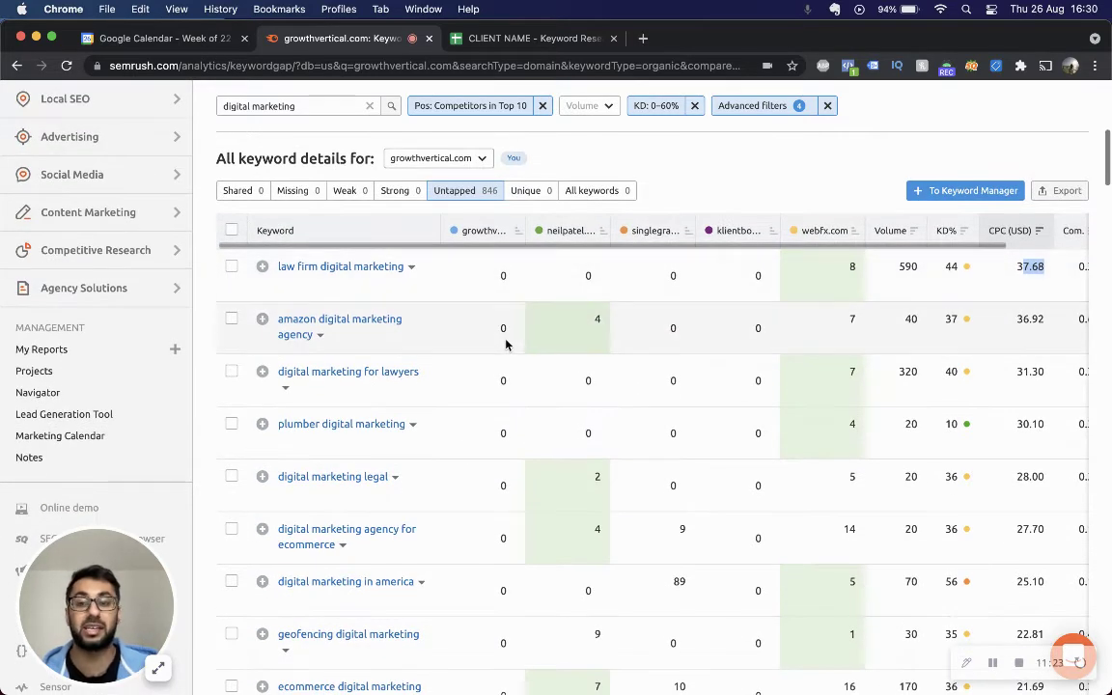
Step: Examine the competitor positions, volume and CPC of "digital marketing for lawyers" and open its keyword summary
scroll(507, 342, down, 3)
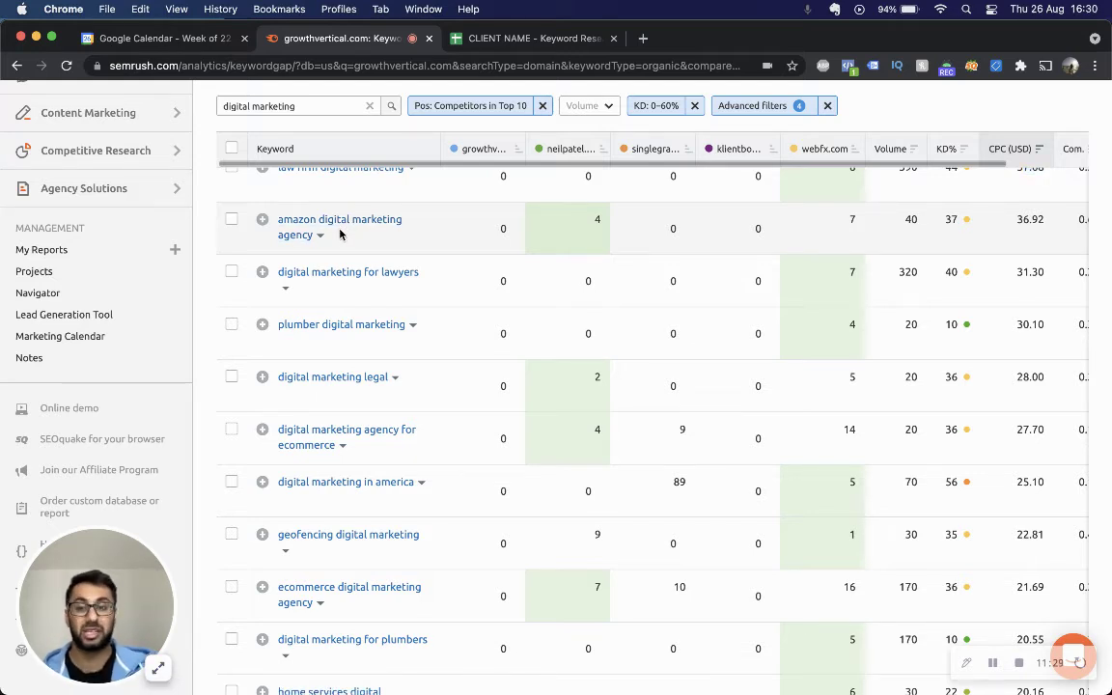
scroll(339, 234, down, 1)
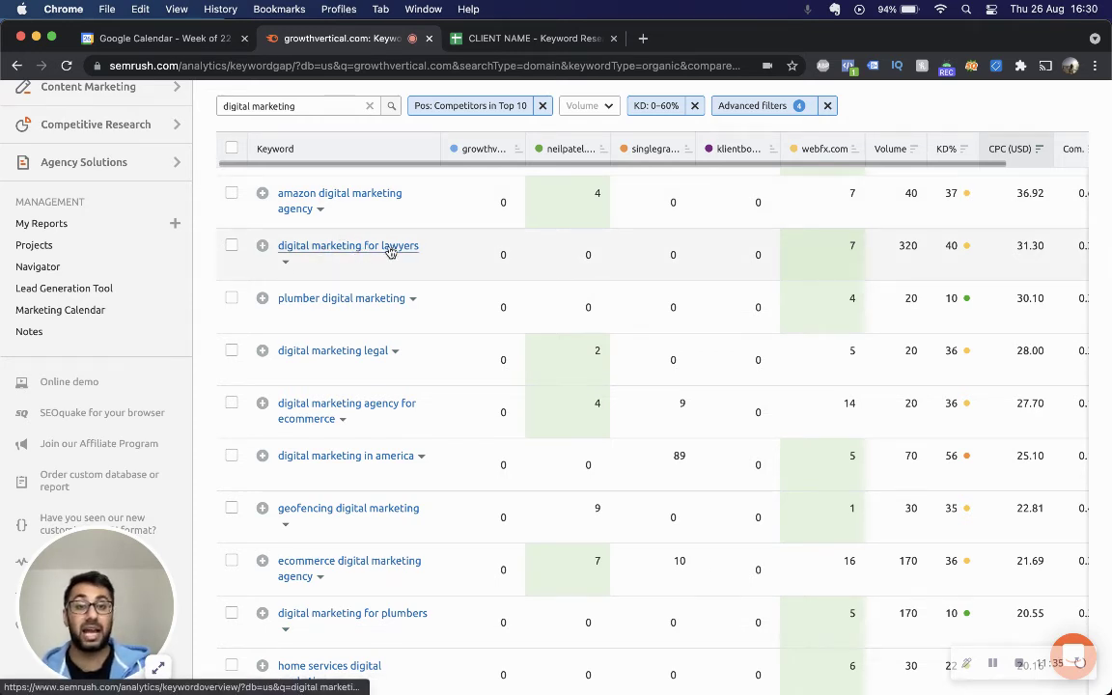
scroll(434, 258, right, 4)
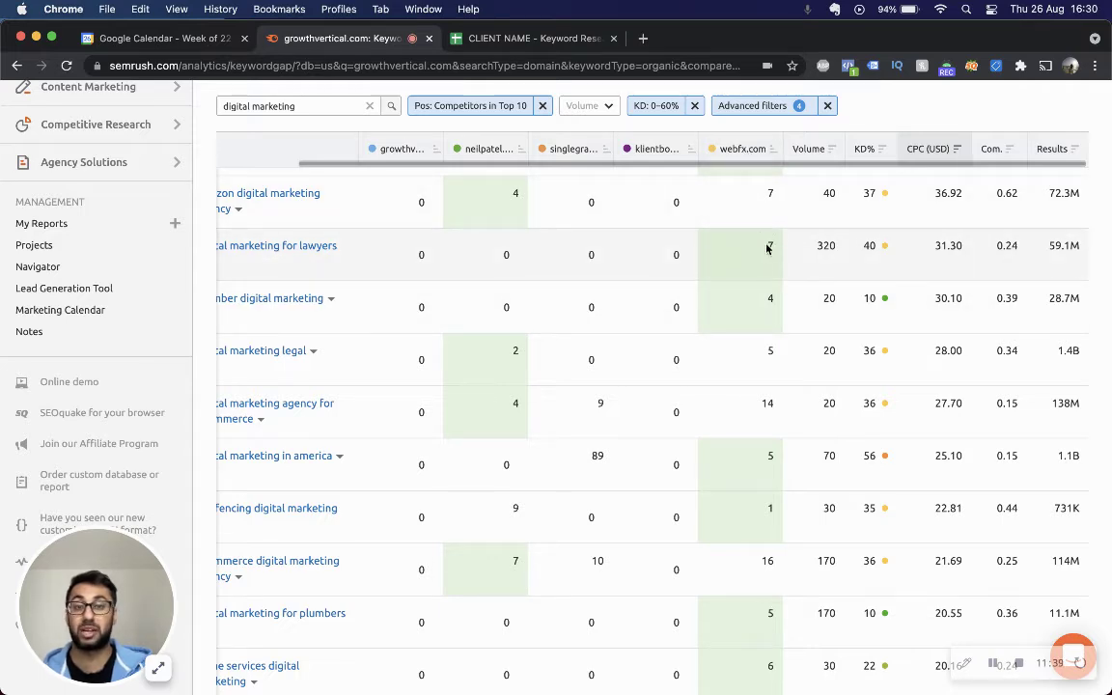
mouse_move(772, 247)
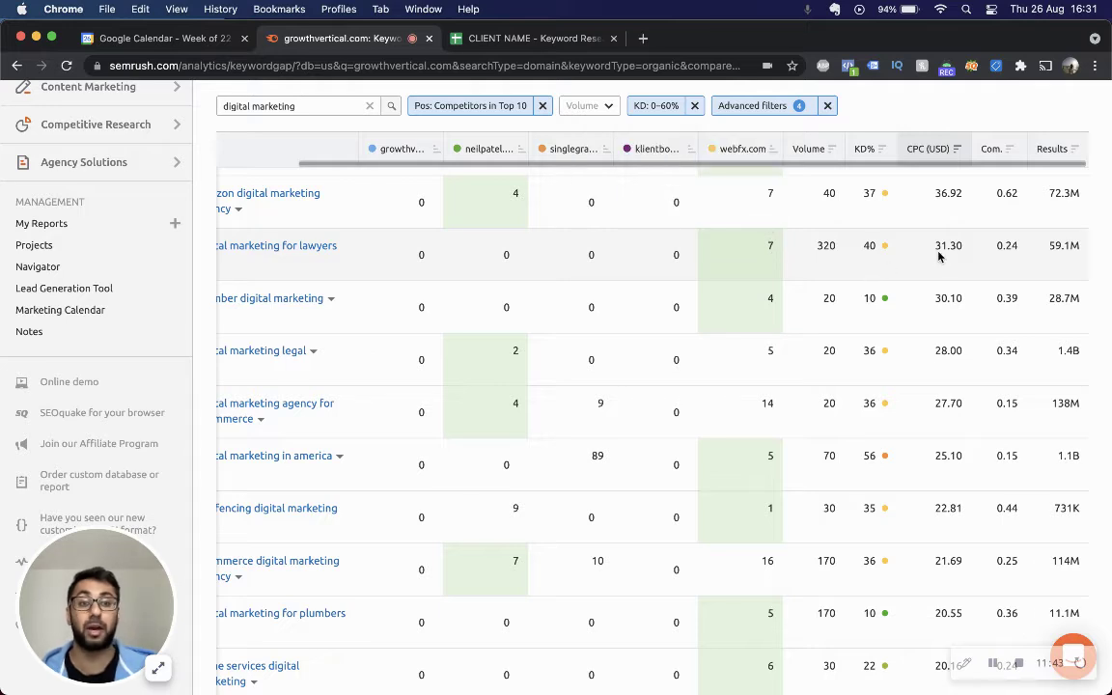
drag(935, 247, 973, 241)
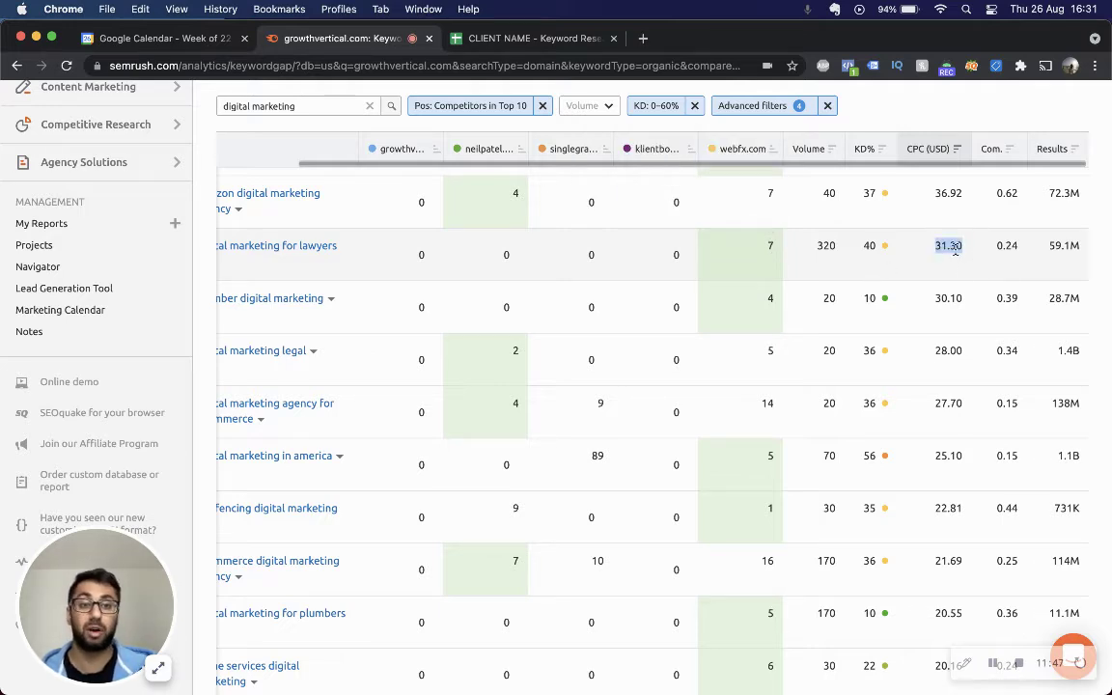
scroll(891, 261, left, 2)
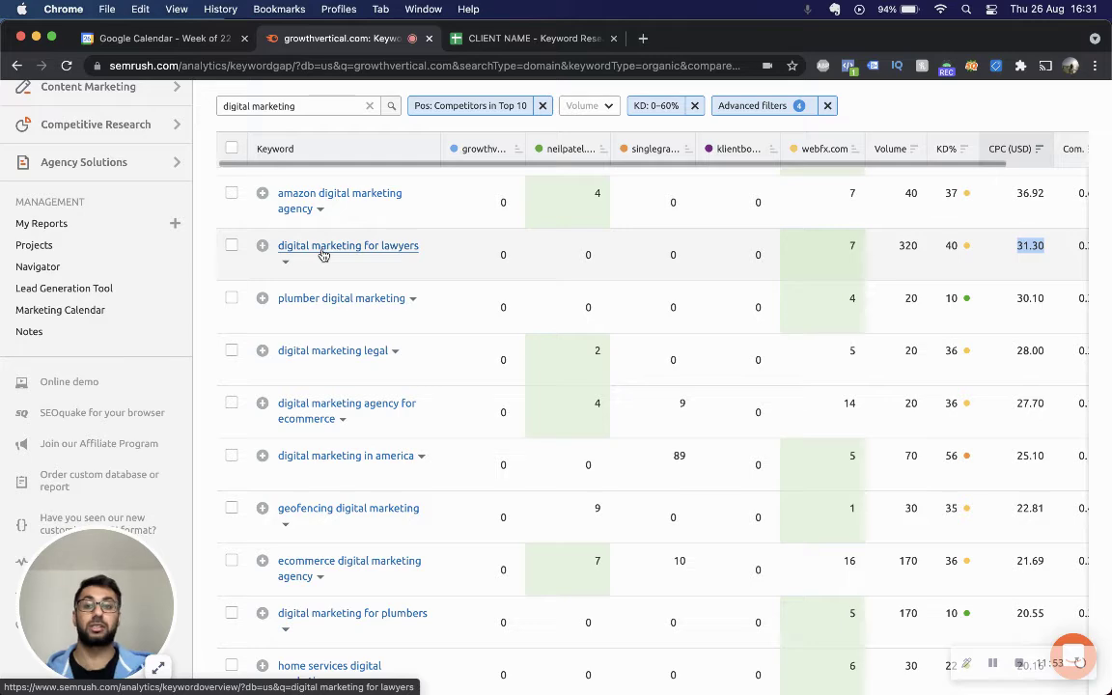
click(288, 251)
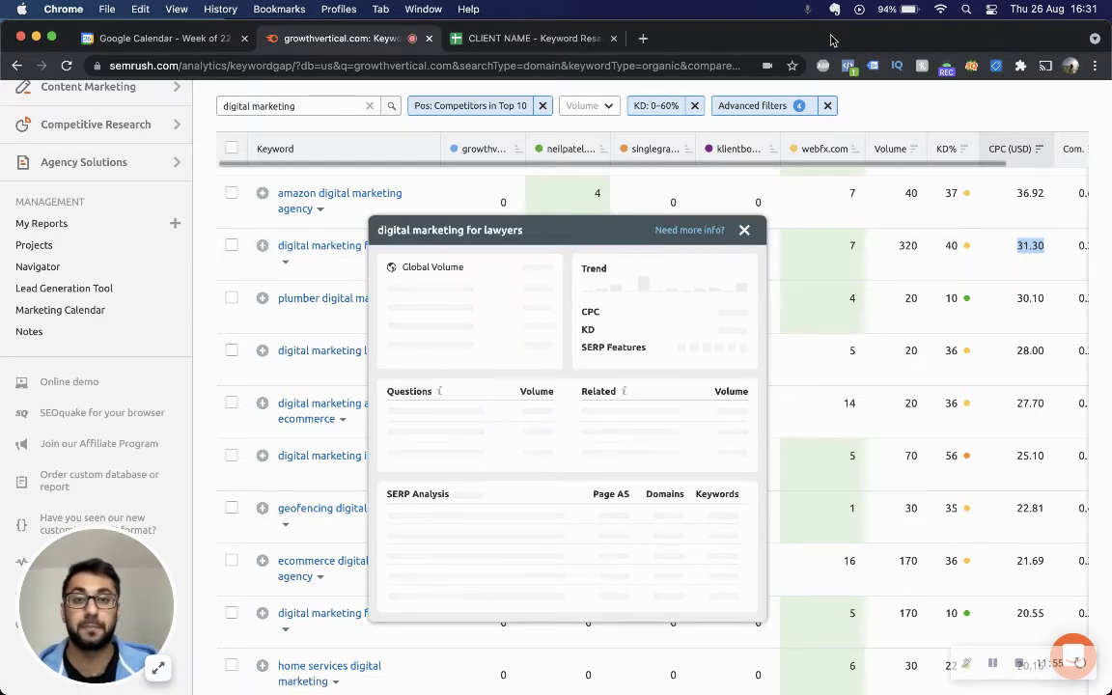
Step: Search Google for "digital marketing lawyers" in a new browser tab
click(643, 39)
text(digi)
key(BackSpace)
key(BackSpace)
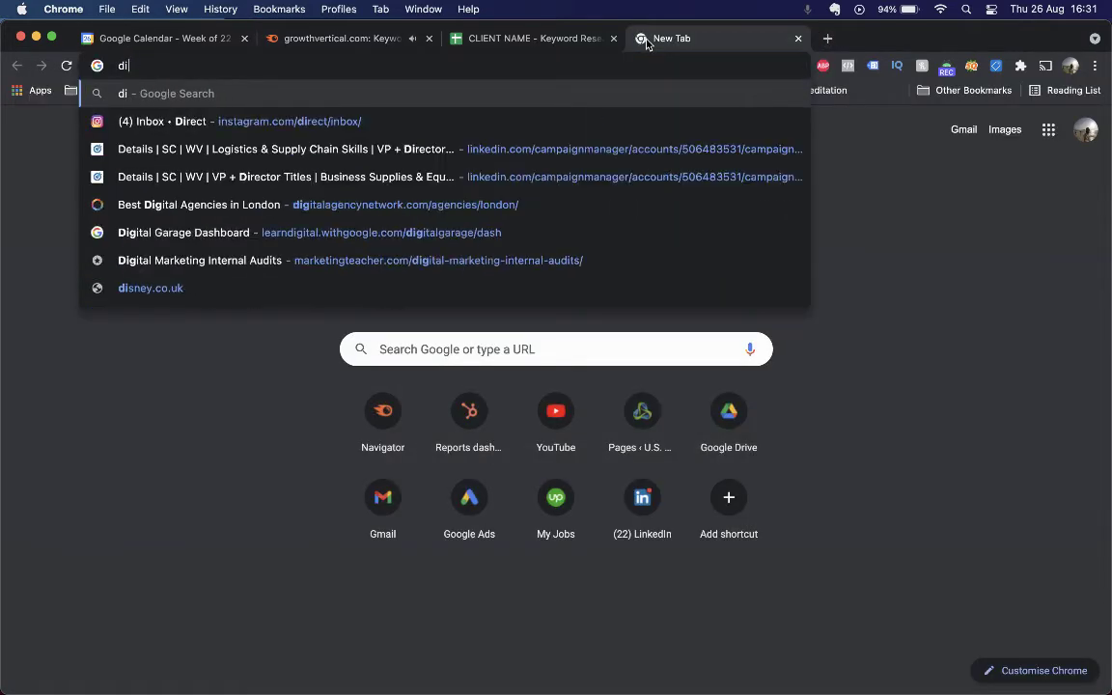
text(gital marketing lau)
key(BackSpace)
text(w)
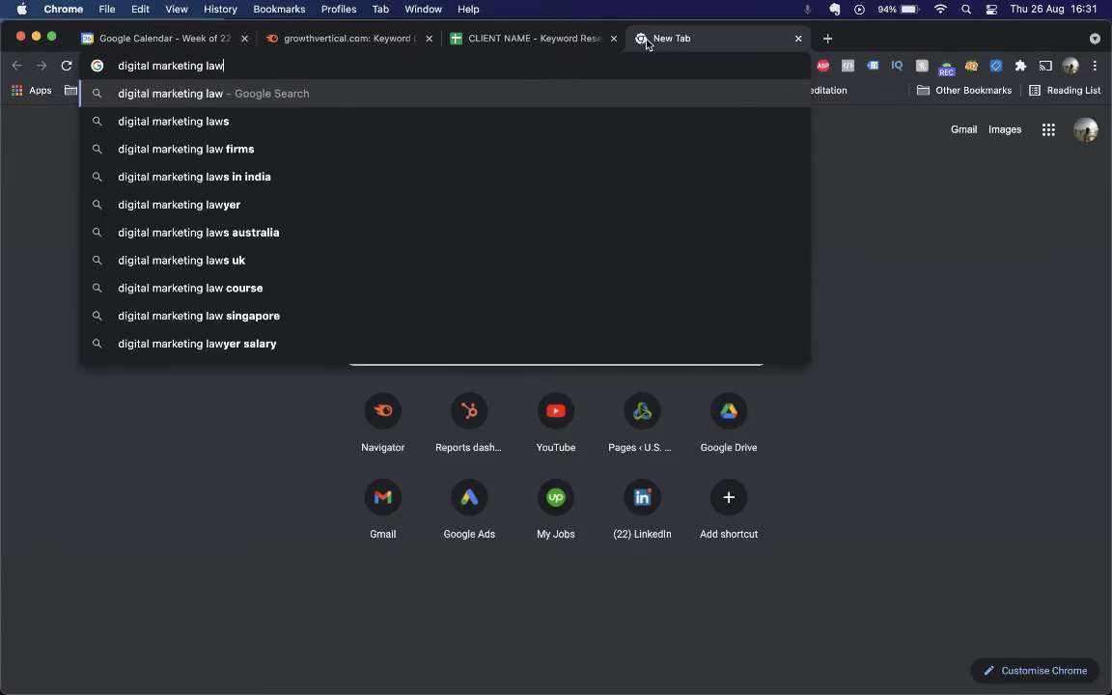
text(yers)
key(Return)
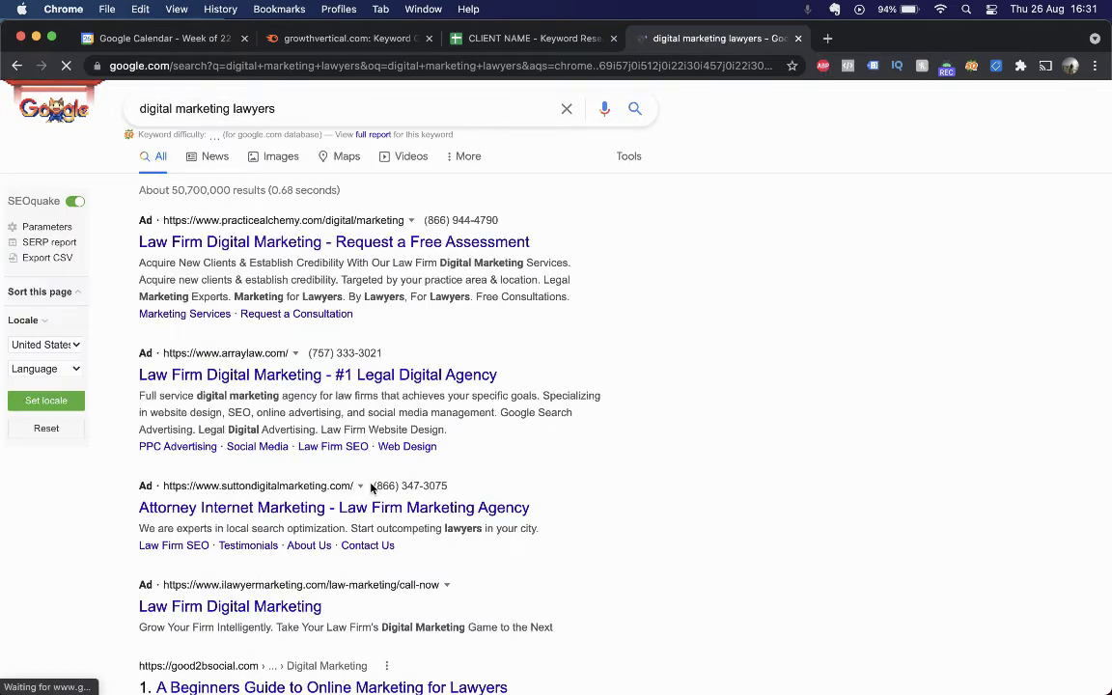
Step: Open the WebFX result "7 Digital Marketing Tips for Law Firms" and look through the article's content
scroll(371, 488, down, 10)
scroll(371, 488, down, 10)
scroll(371, 488, down, 8)
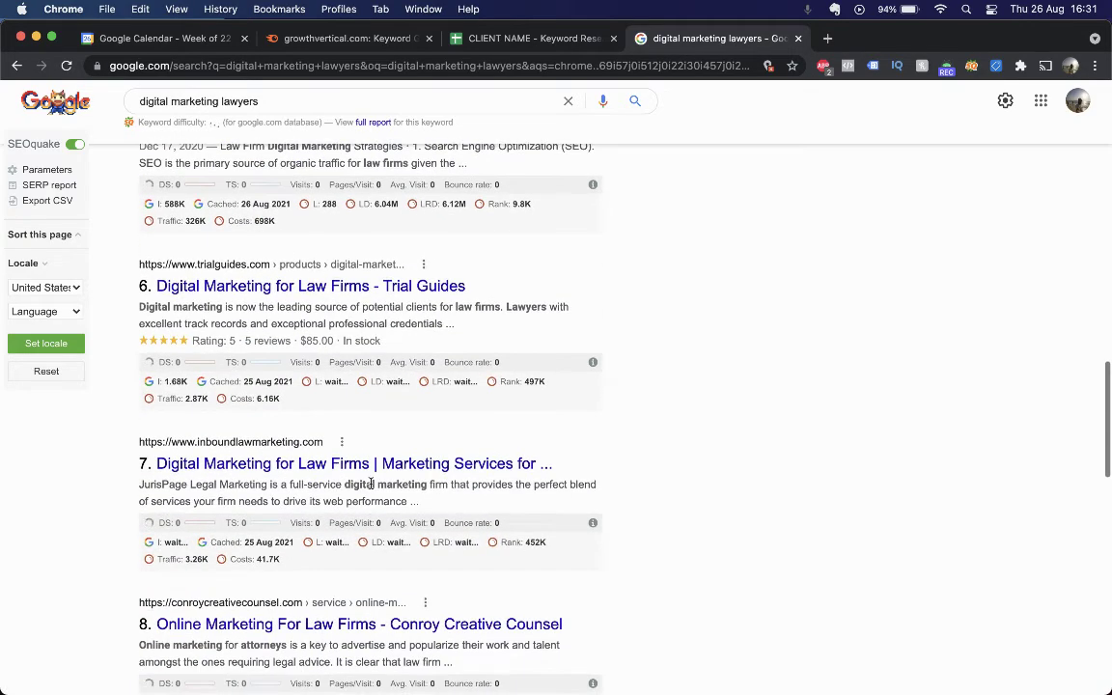
scroll(370, 486, down, 4)
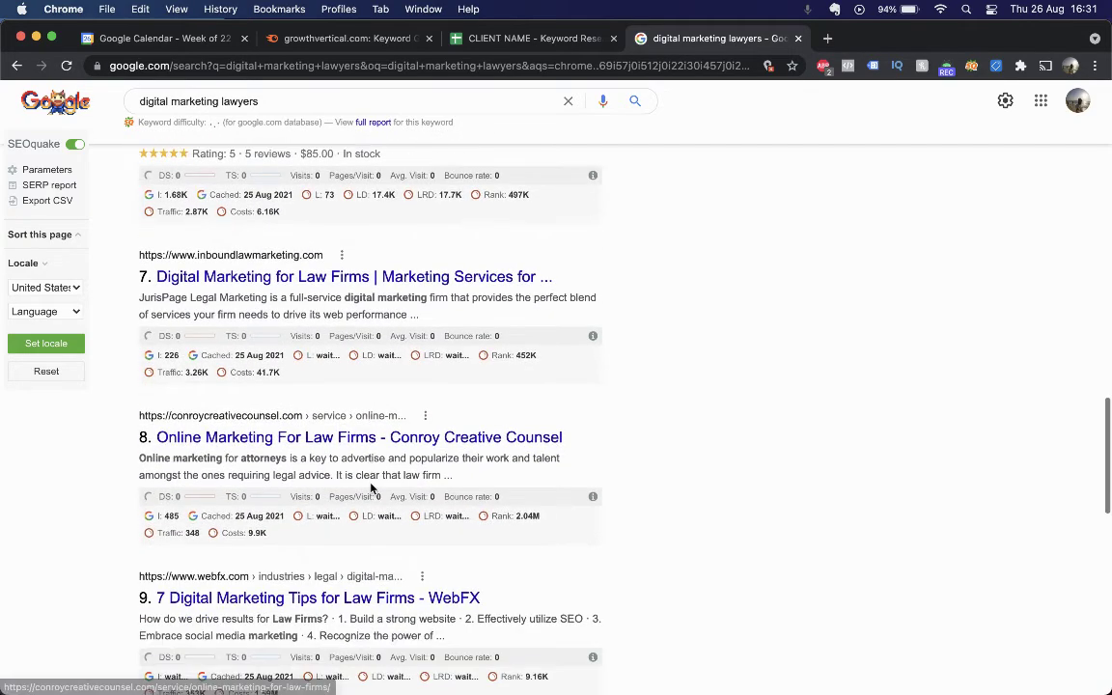
click(374, 600)
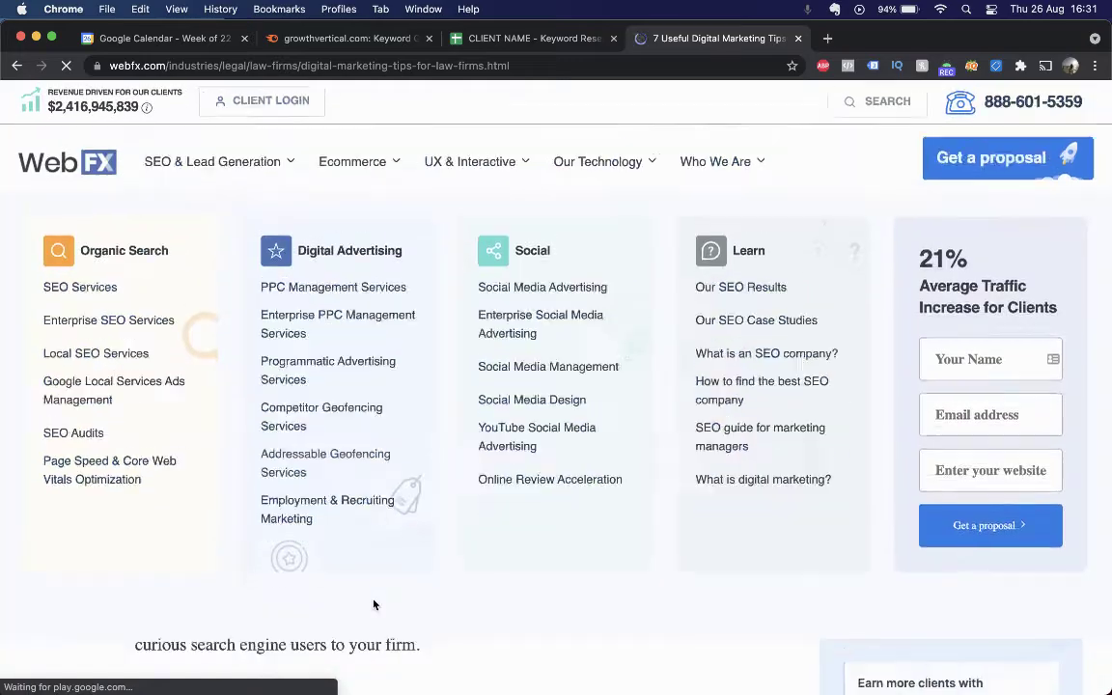
scroll(772, 670, down, 3)
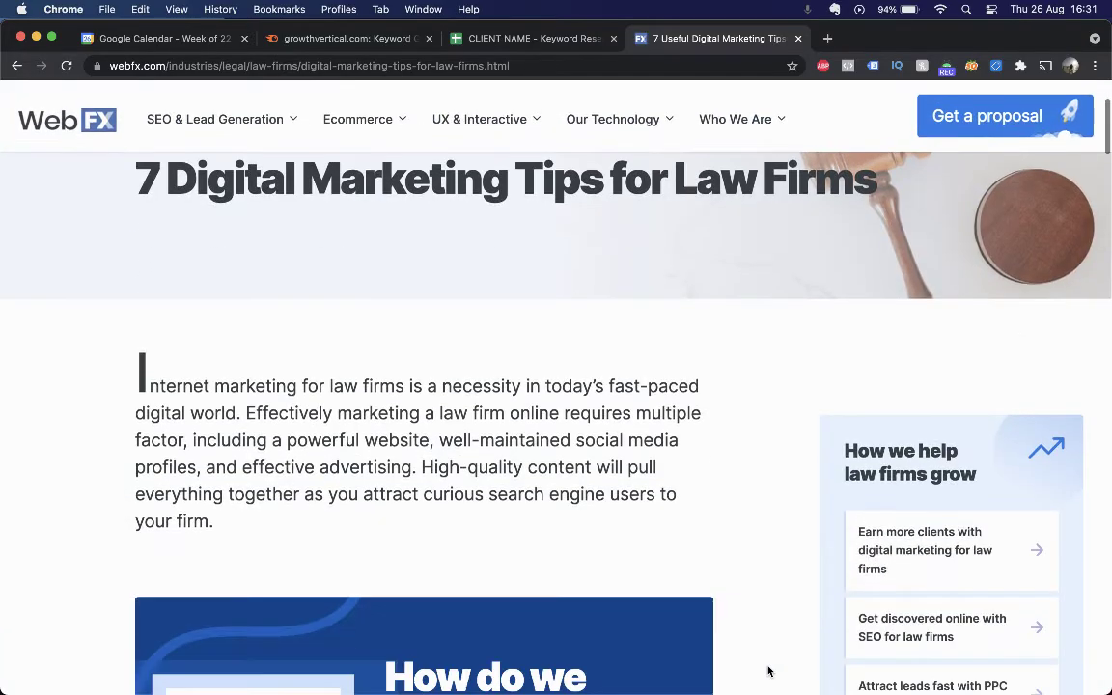
scroll(768, 670, down, 10)
scroll(768, 671, down, 20)
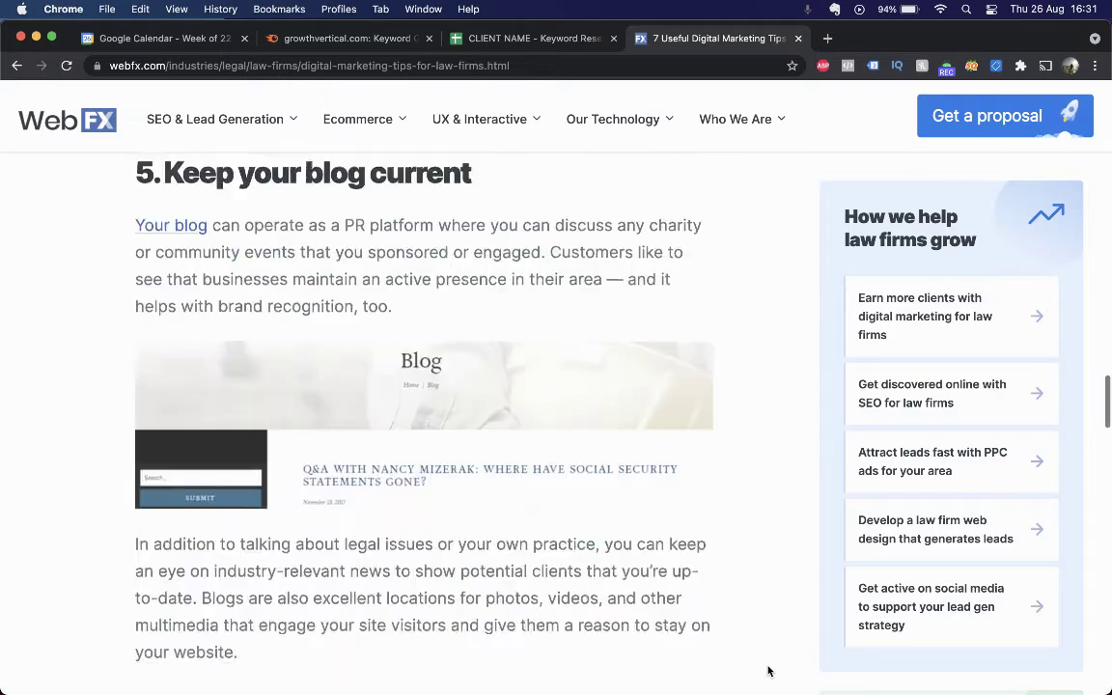
scroll(768, 670, down, 20)
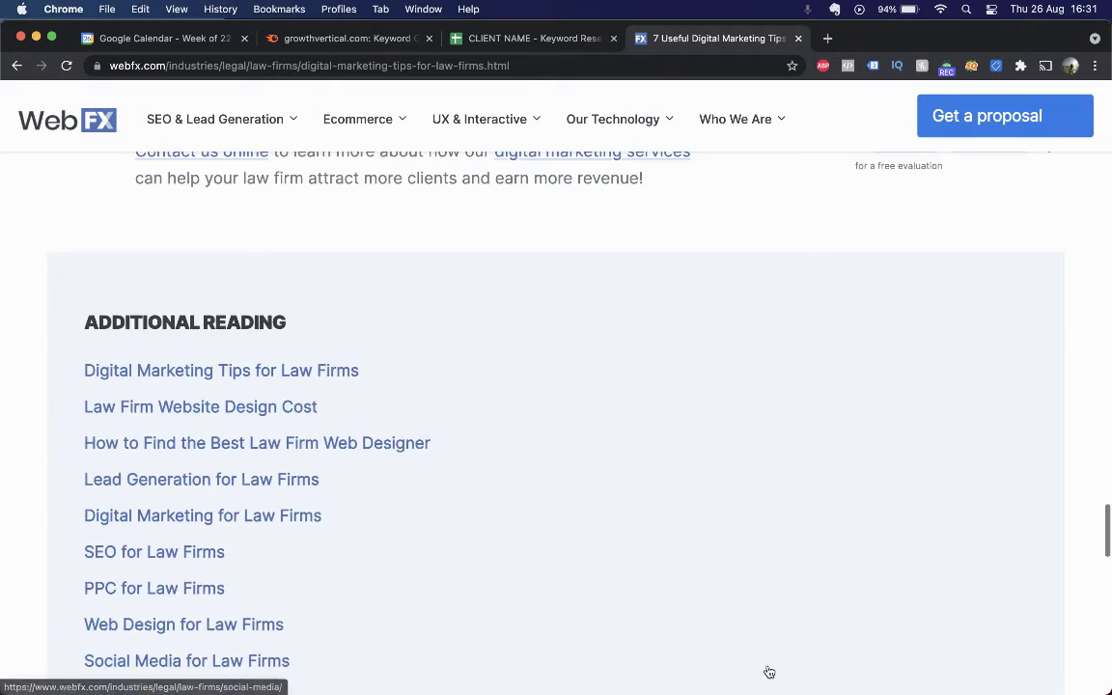
scroll(769, 670, up, 10)
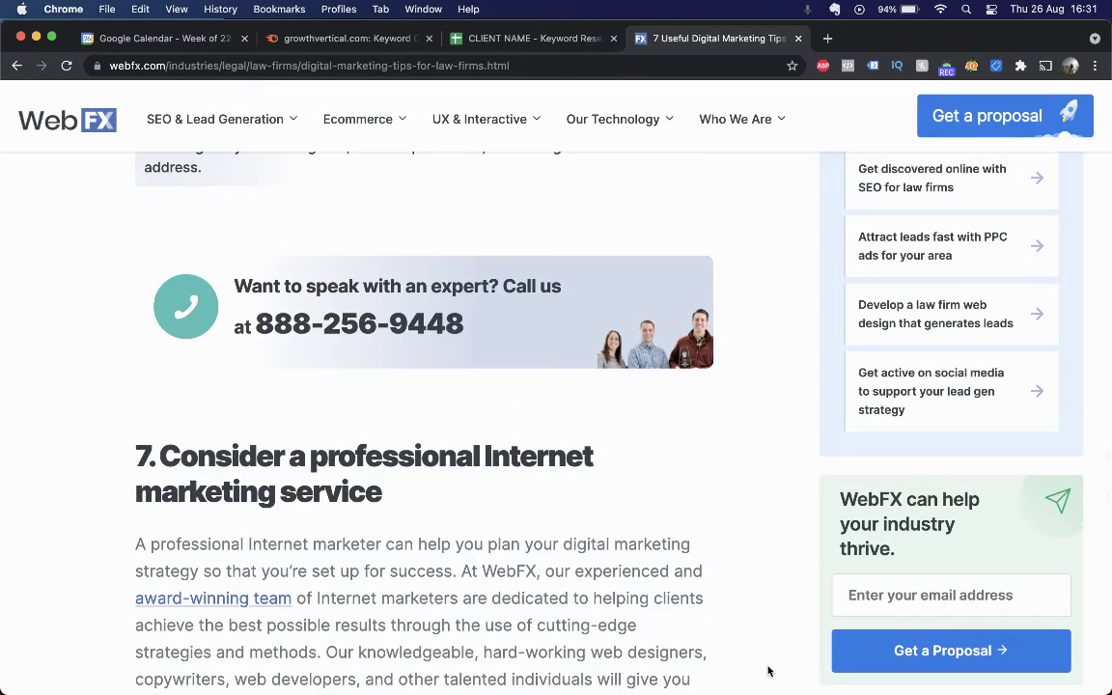
Step: Return to the search results, look through Thrive's law firm digital marketing services page, and go back to the results
key(super+bracketleft)
scroll(622, 562, up, 8)
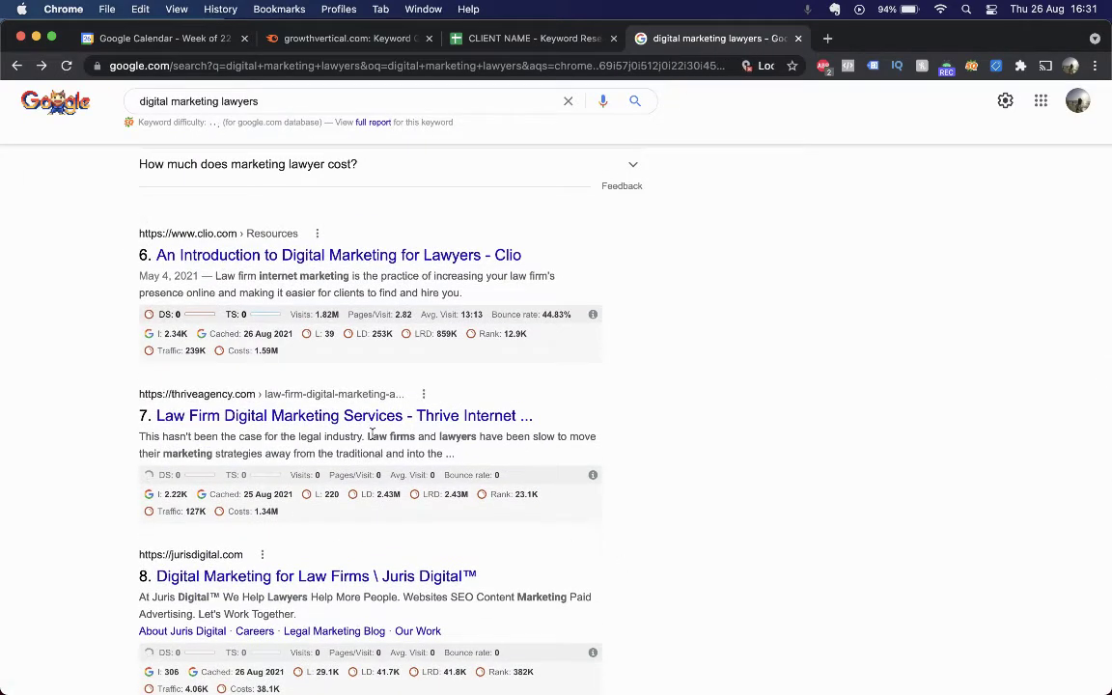
click(371, 416)
scroll(719, 499, down, 2)
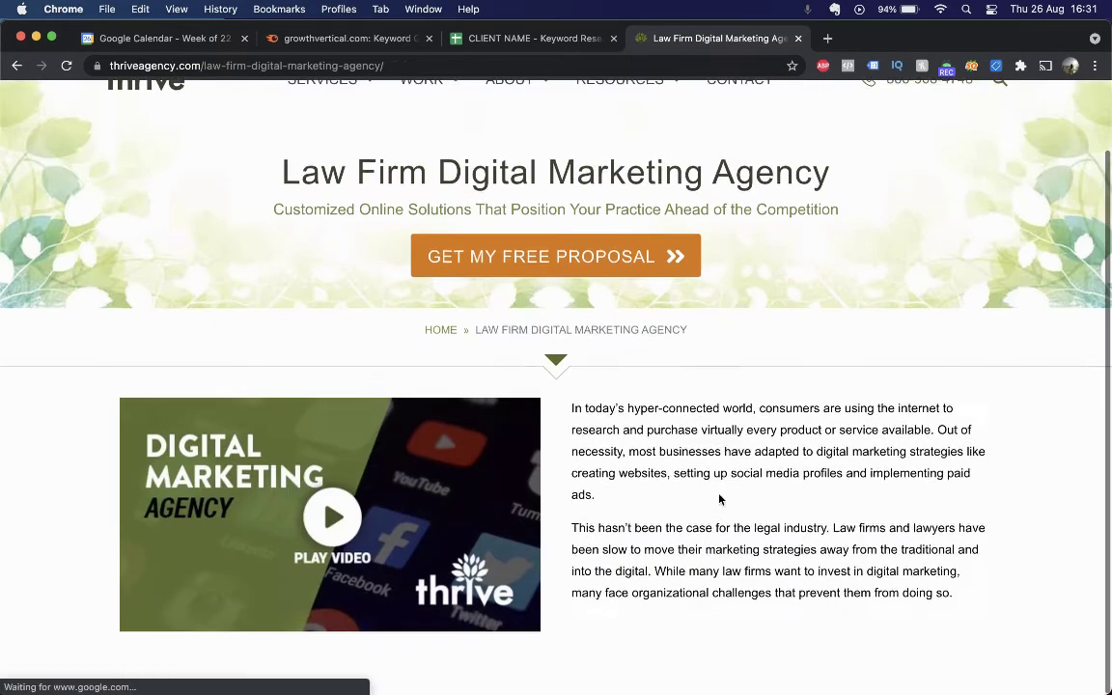
scroll(719, 499, down, 10)
scroll(719, 499, down, 5)
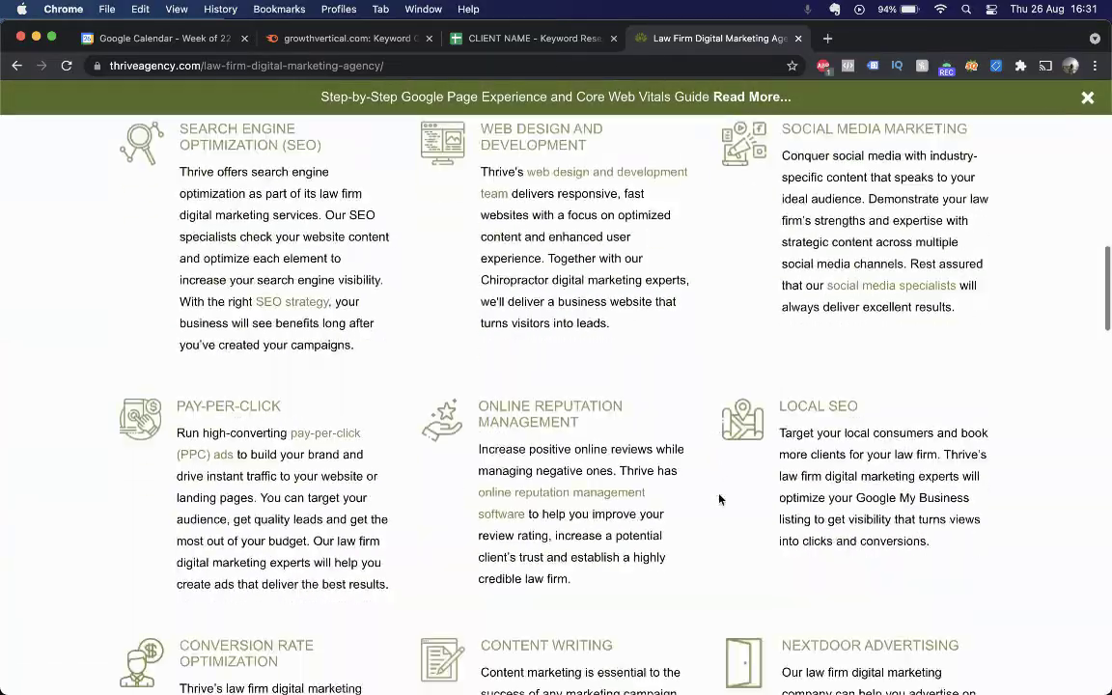
scroll(719, 499, down, 12)
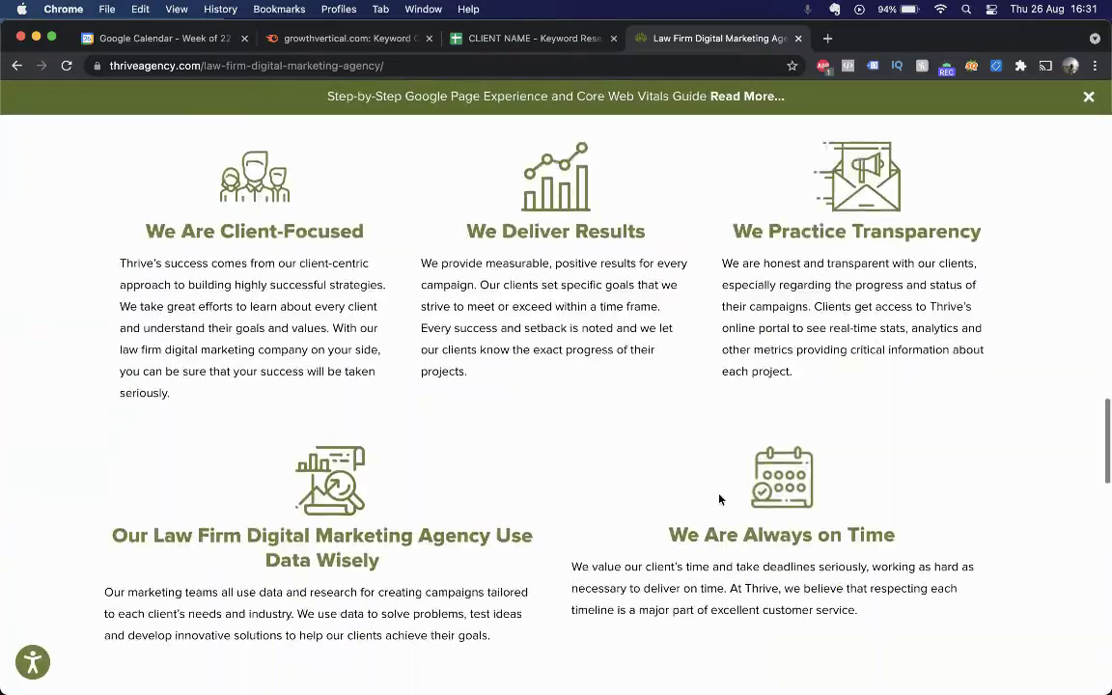
scroll(645, 472, left, 5)
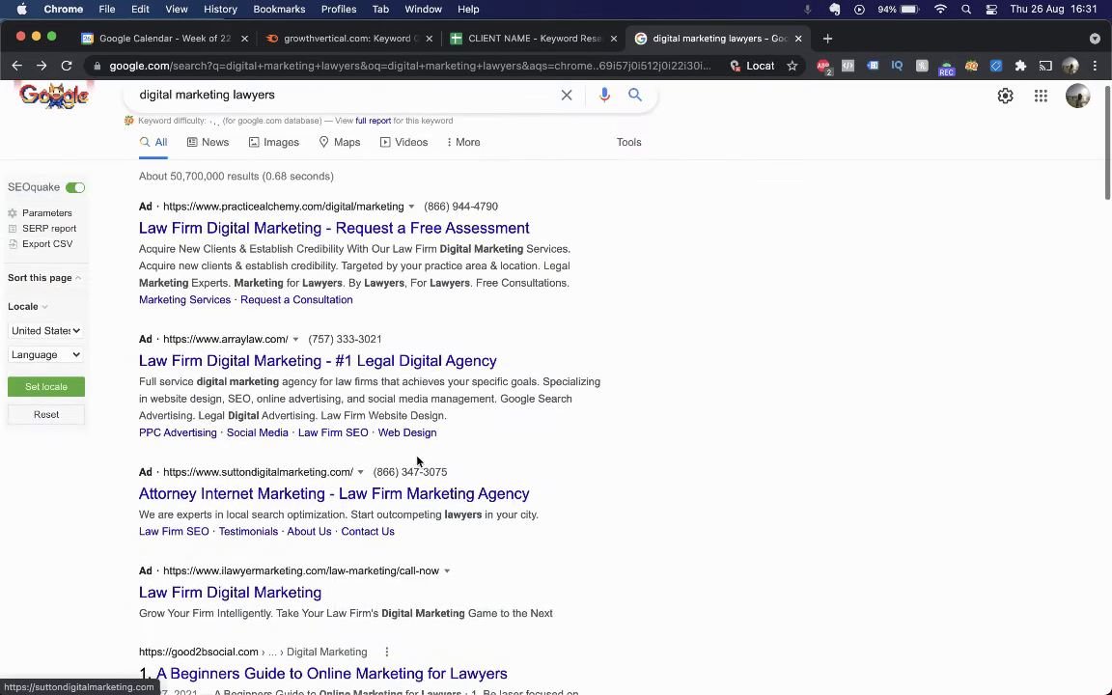
Step: Examine the law firm digital marketing ads shown above the organic search results
right_click(743, 529)
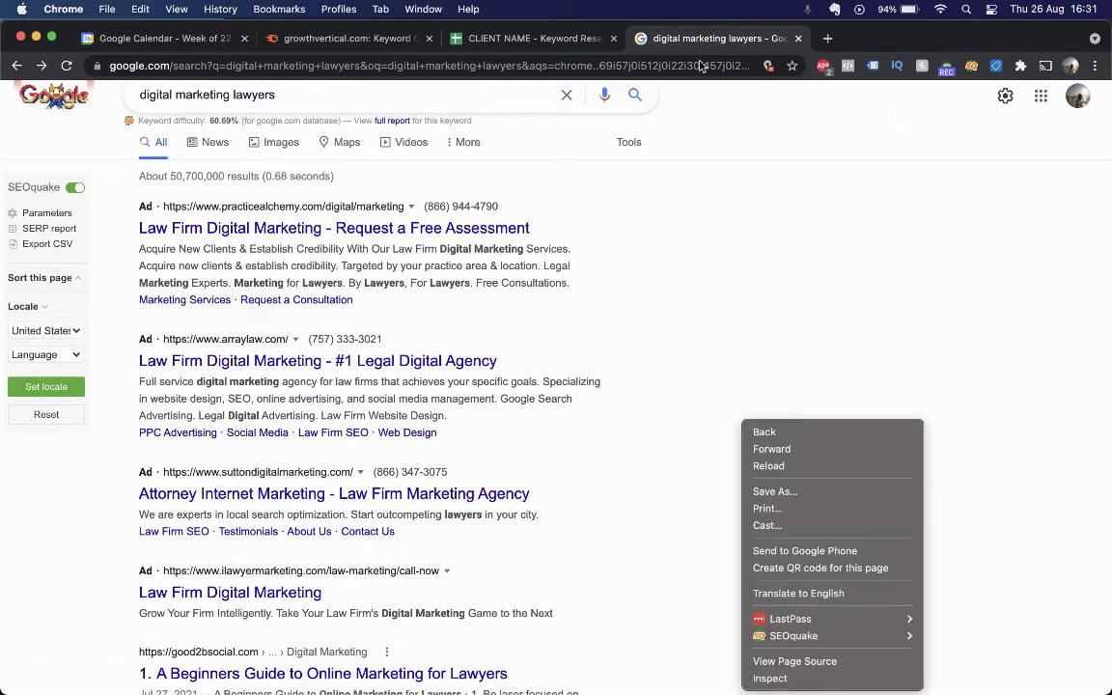
click(635, 272)
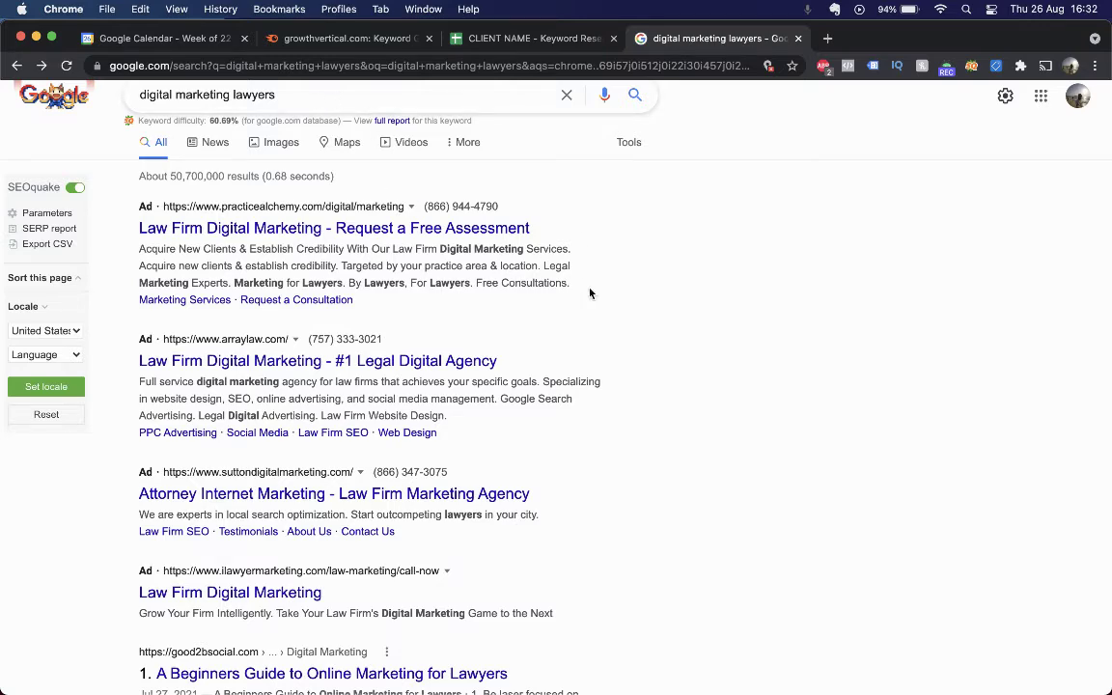
scroll(590, 292, down, 1)
drag(611, 486, 135, 210)
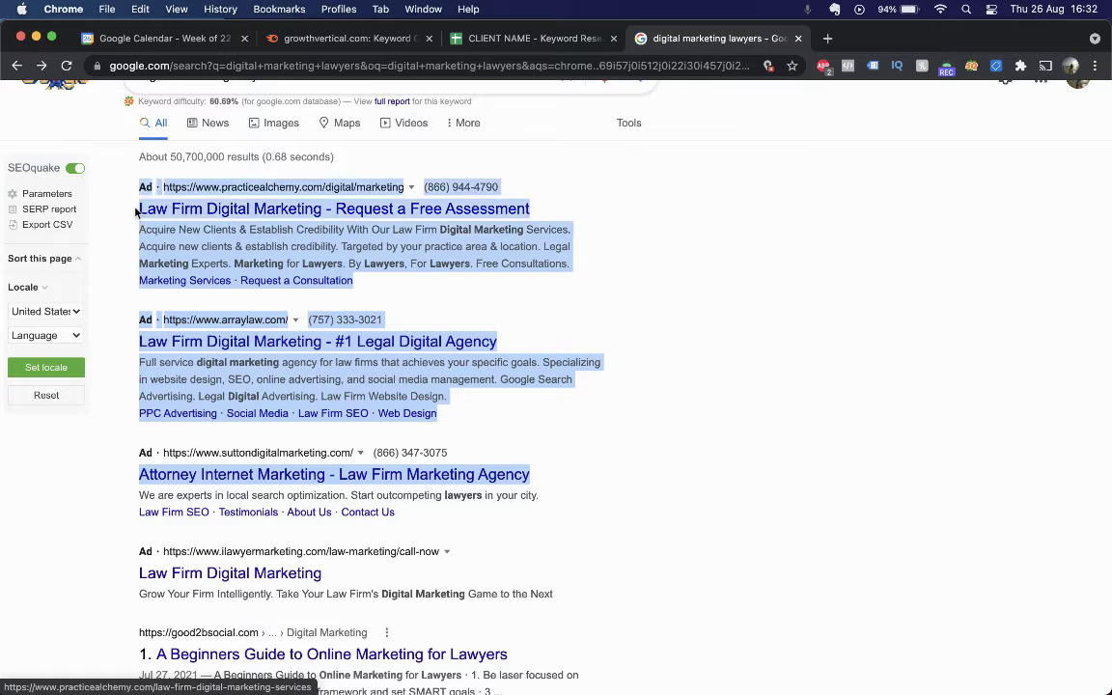
click(704, 339)
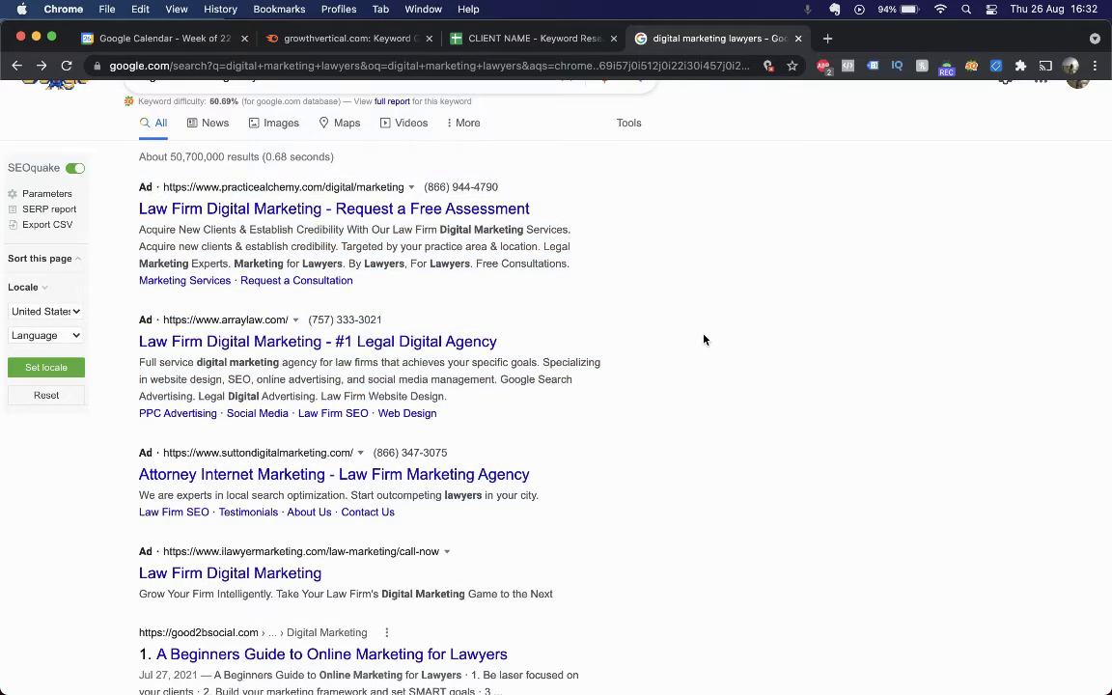
Step: Return to Semrush Keyword Gap, close the "digital marketing for lawyers" summary and review the other high-CPC keywords
click(368, 40)
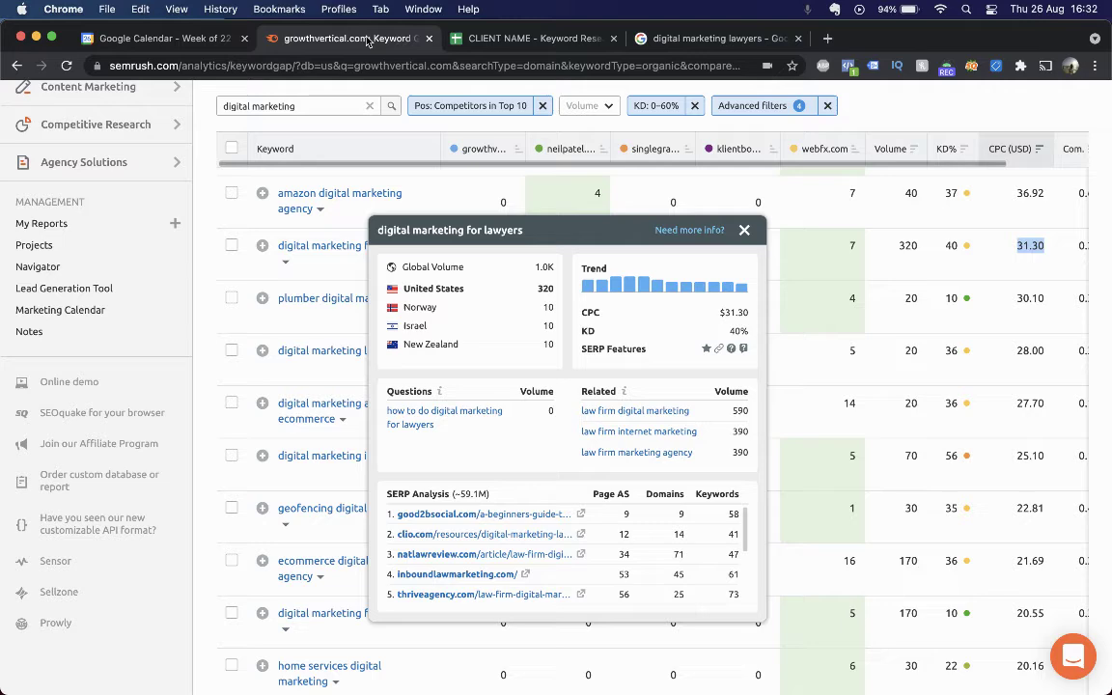
click(744, 231)
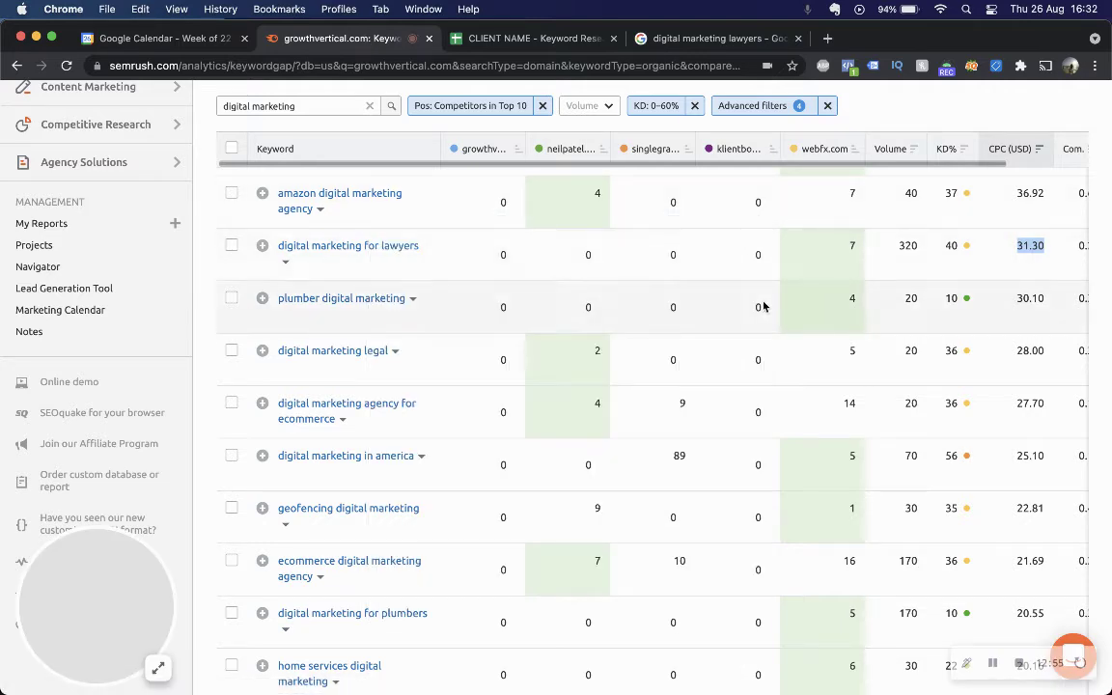
scroll(764, 306, down, 3)
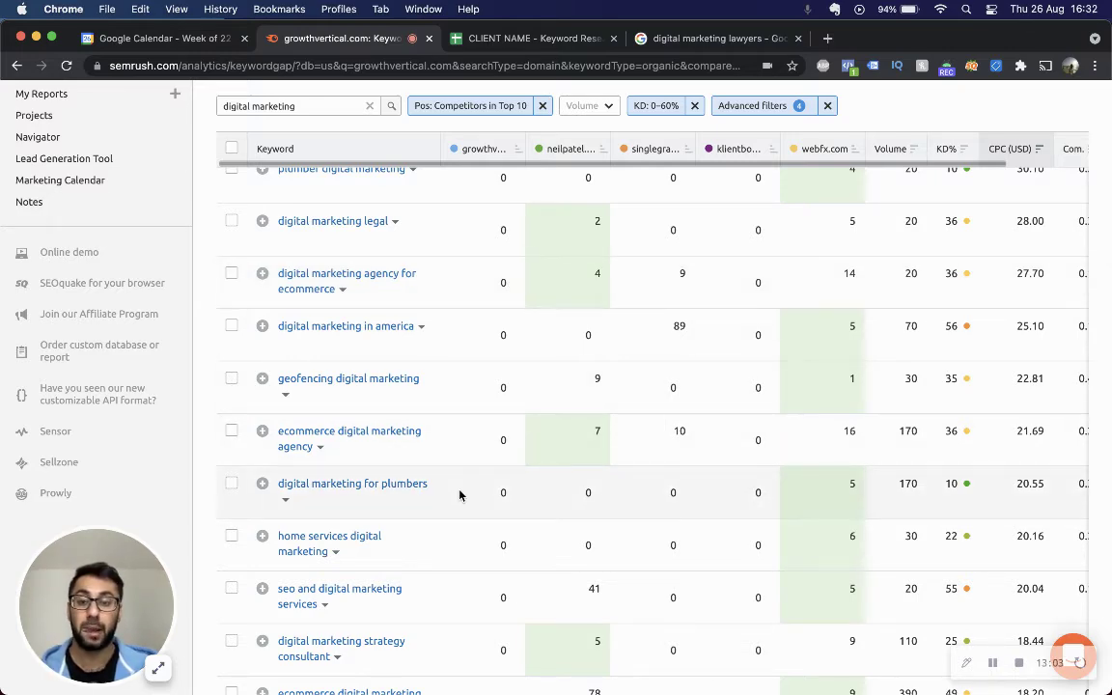
scroll(459, 495, up, 3)
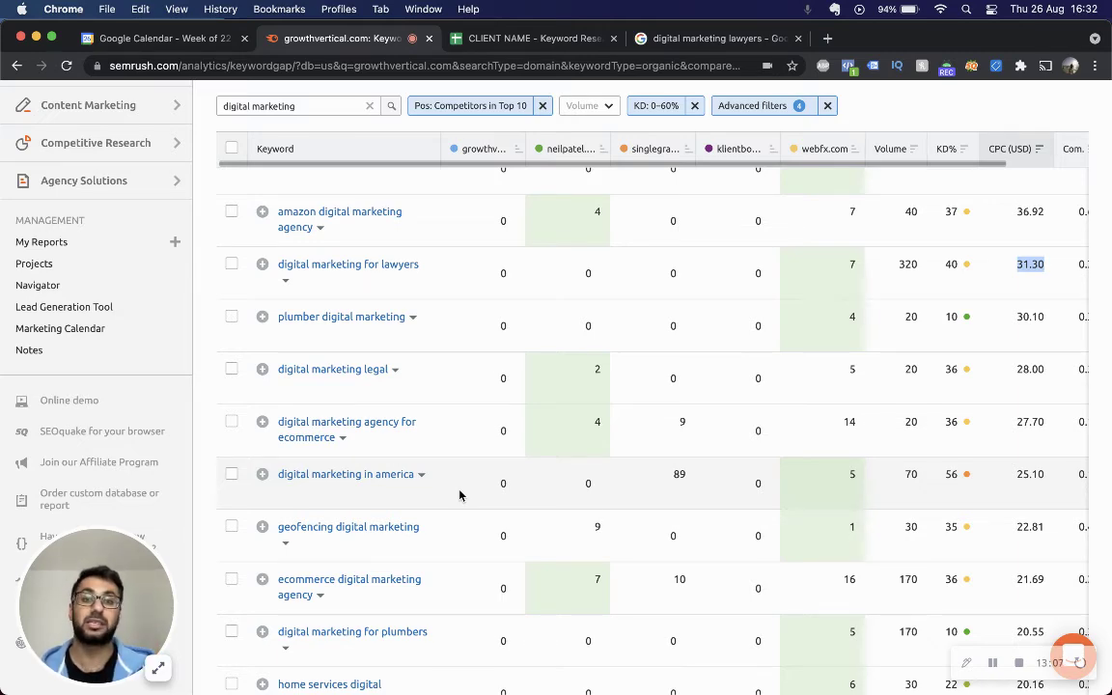
scroll(460, 495, up, 3)
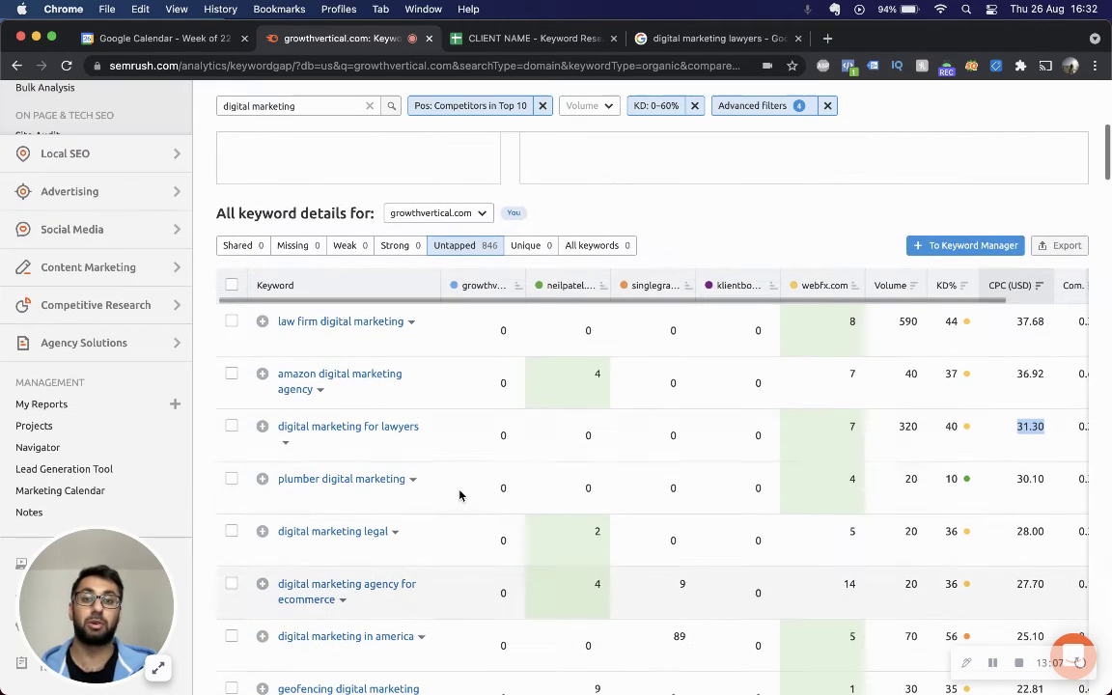
Step: Sort the untapped keywords by neilpatel.com's ranking position and browse the list
click(580, 293)
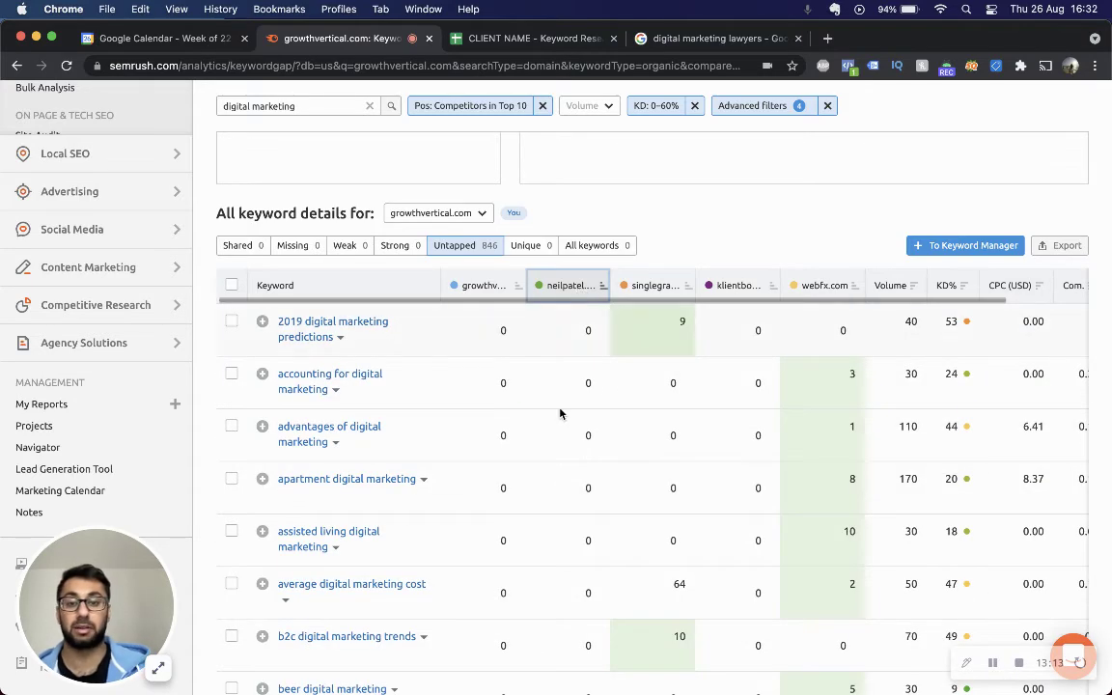
scroll(552, 457, down, 15)
scroll(552, 458, down, 20)
Step: Filter the keywords to competitors ranking within a custom position range of 1 to 10
scroll(552, 457, up, 5)
scroll(552, 457, up, 15)
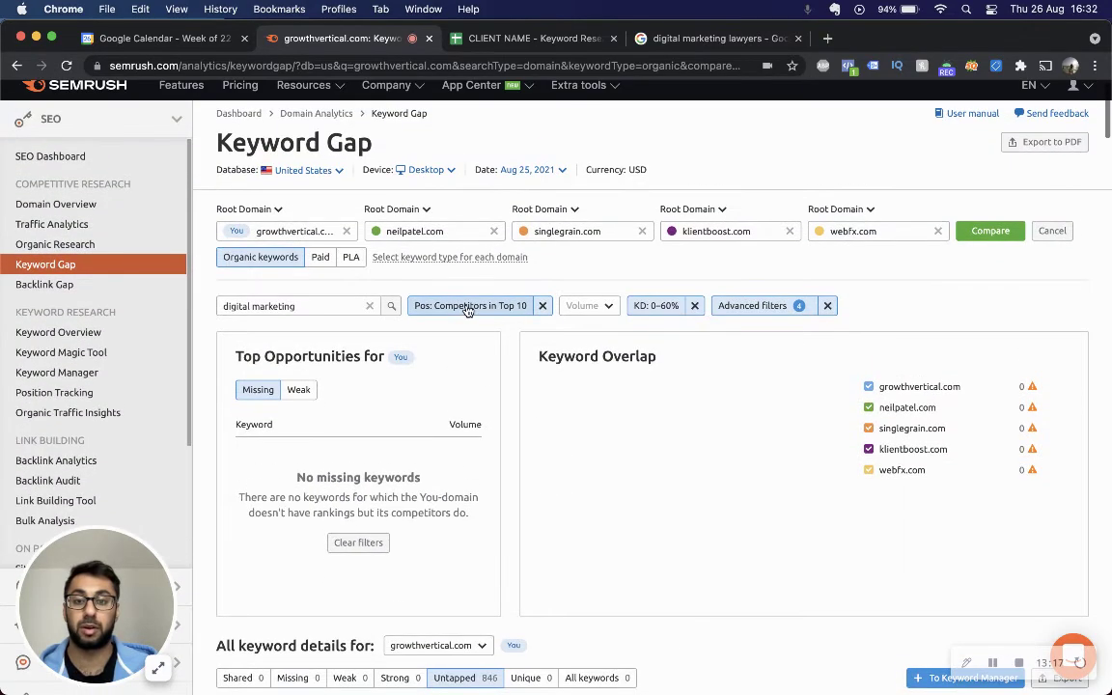
click(479, 307)
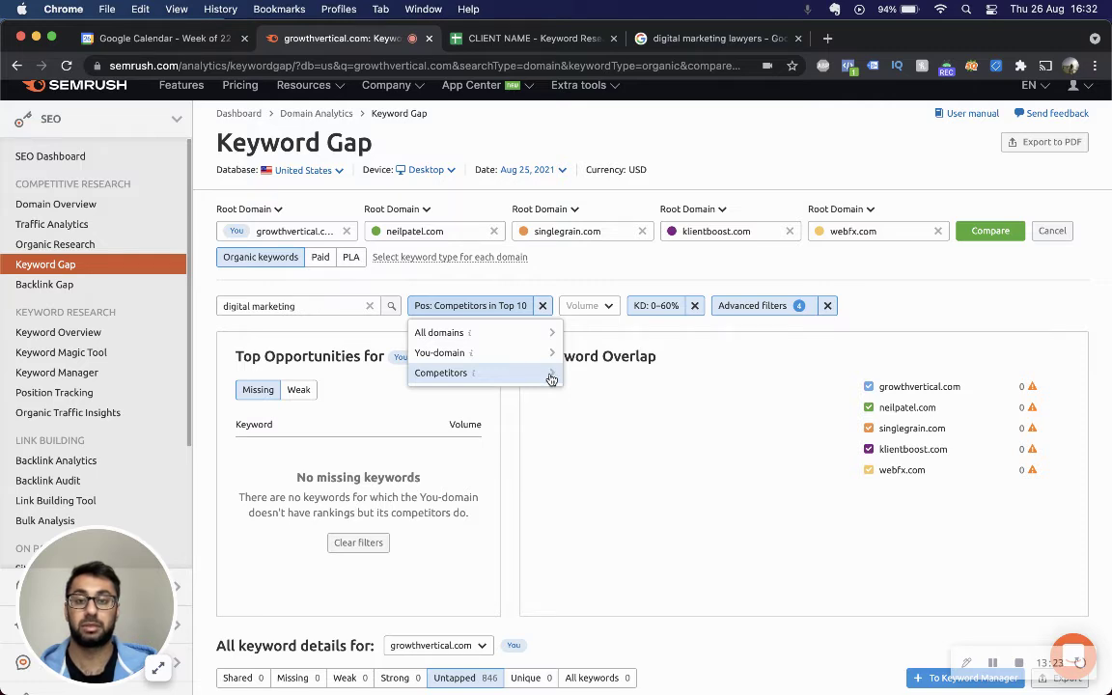
mouse_move(492, 381)
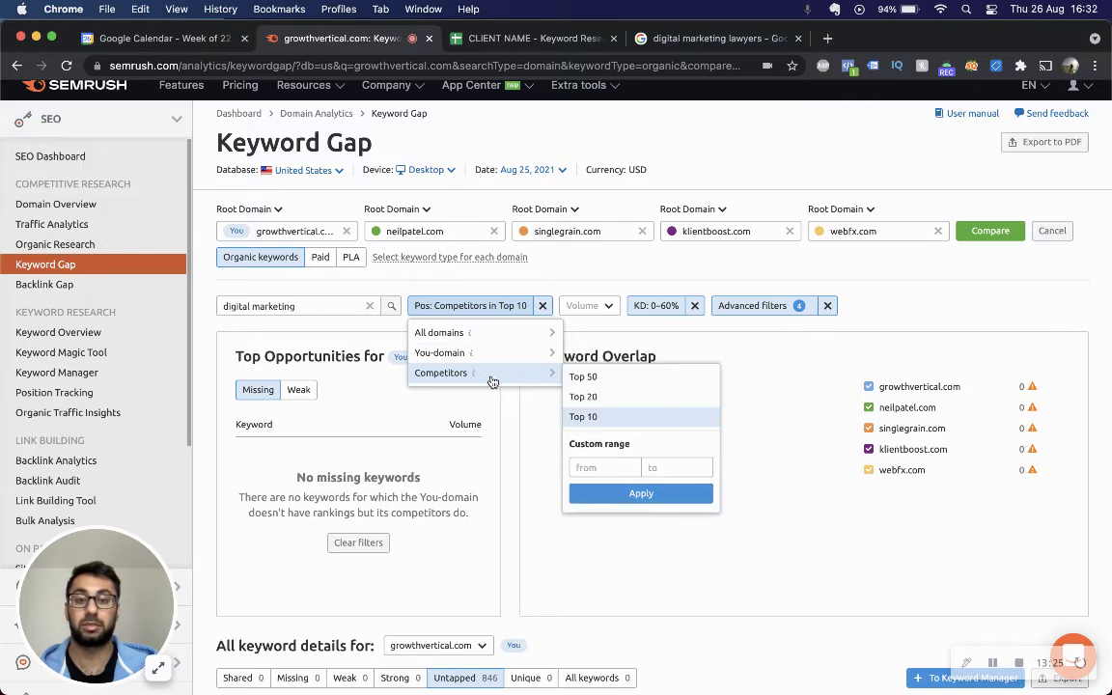
click(590, 467)
text(1)
click(687, 467)
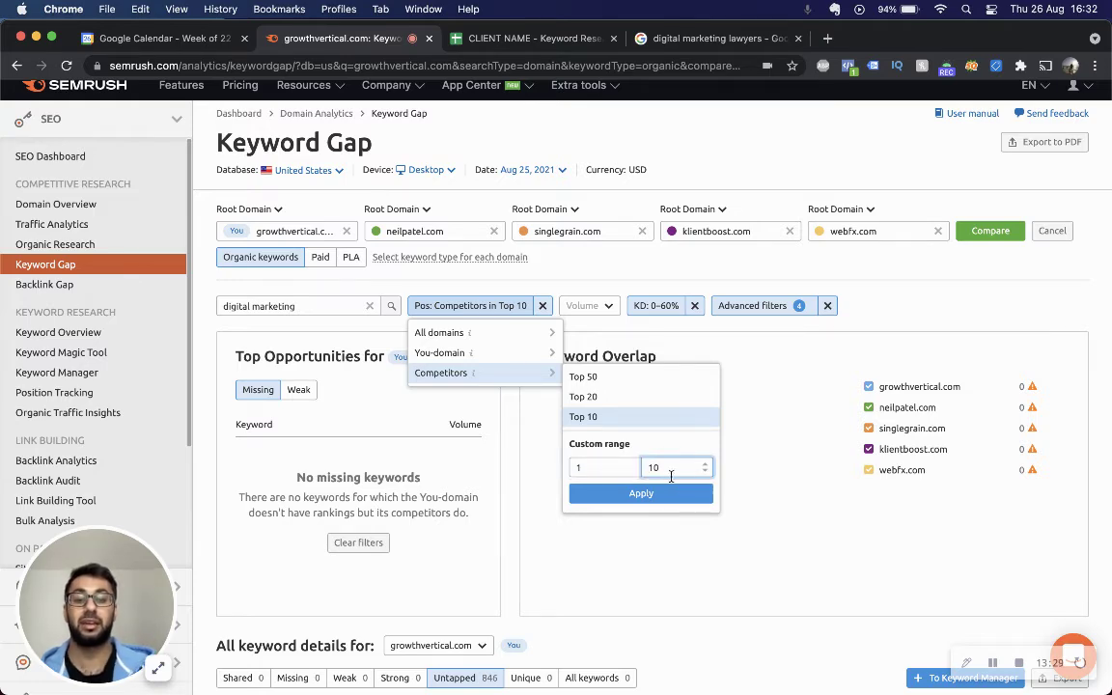
text(10)
click(664, 493)
Step: Sort the untapped keywords by neilpatel.com's position in descending and back in ascending order
scroll(527, 534, down, 10)
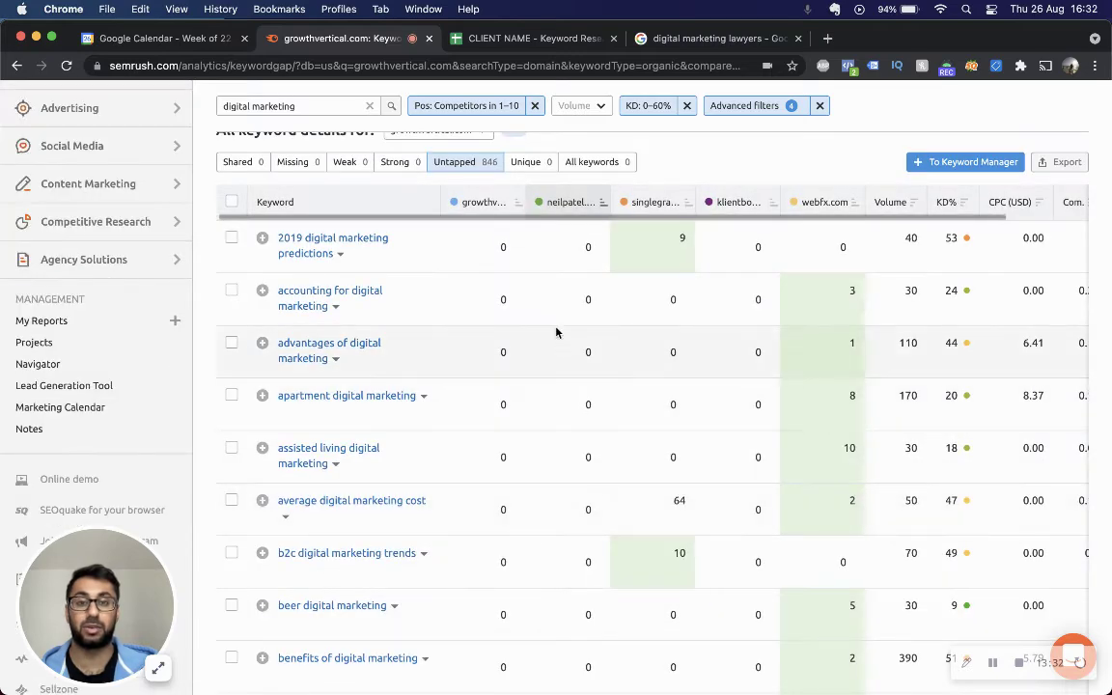
click(576, 203)
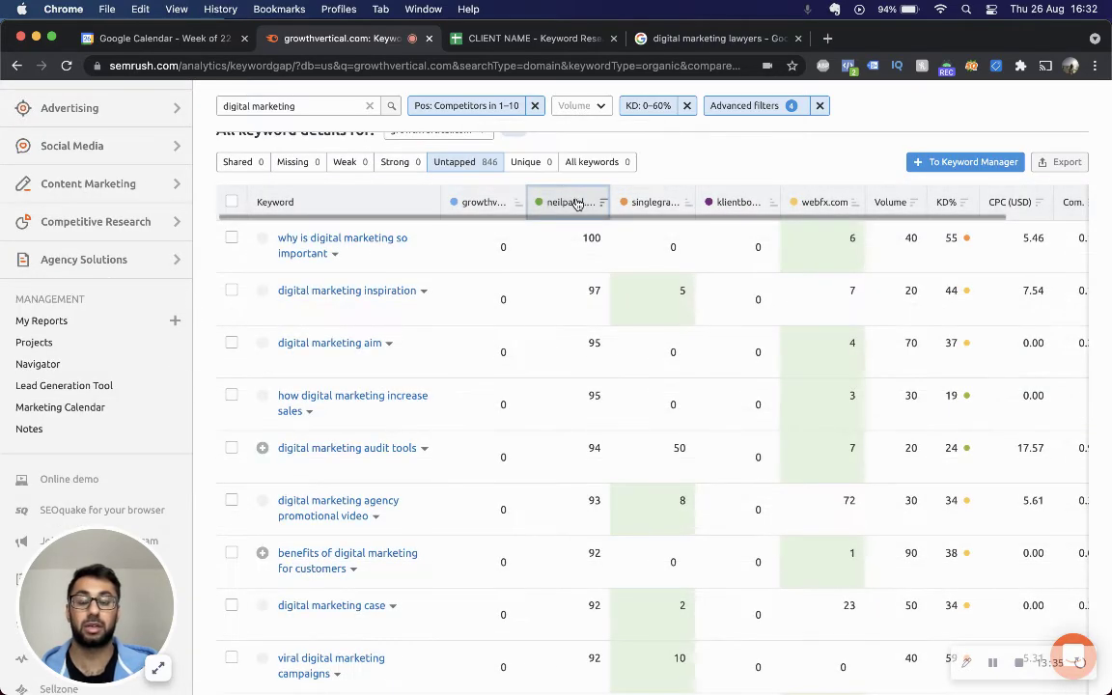
click(575, 205)
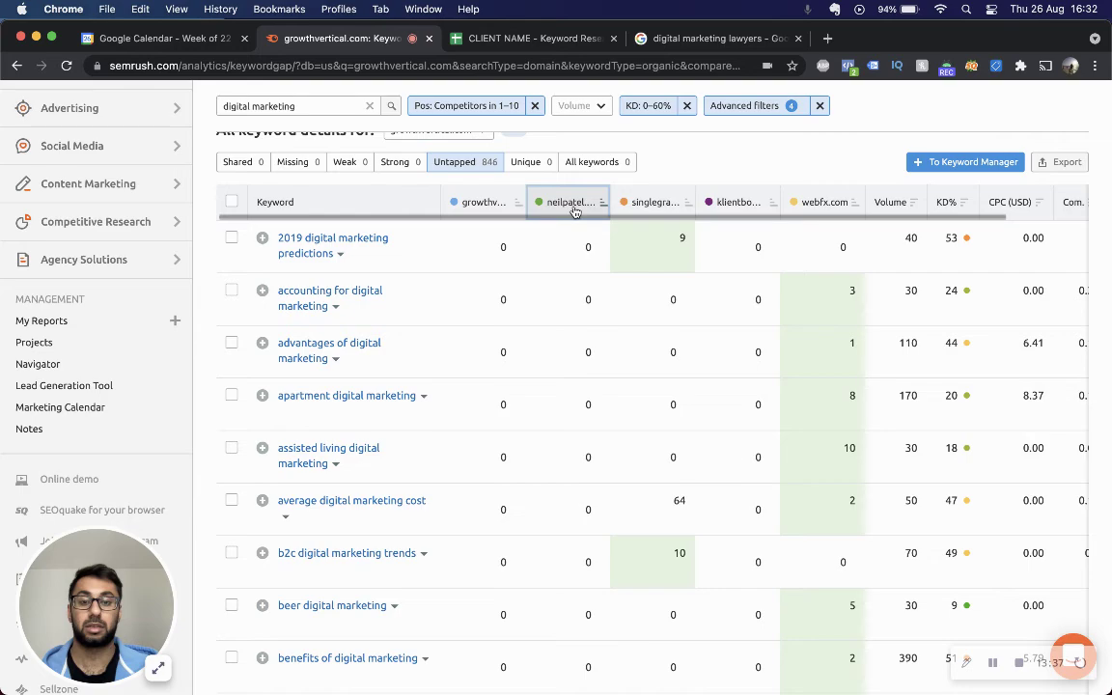
scroll(618, 473, up, 5)
scroll(619, 475, down, 4)
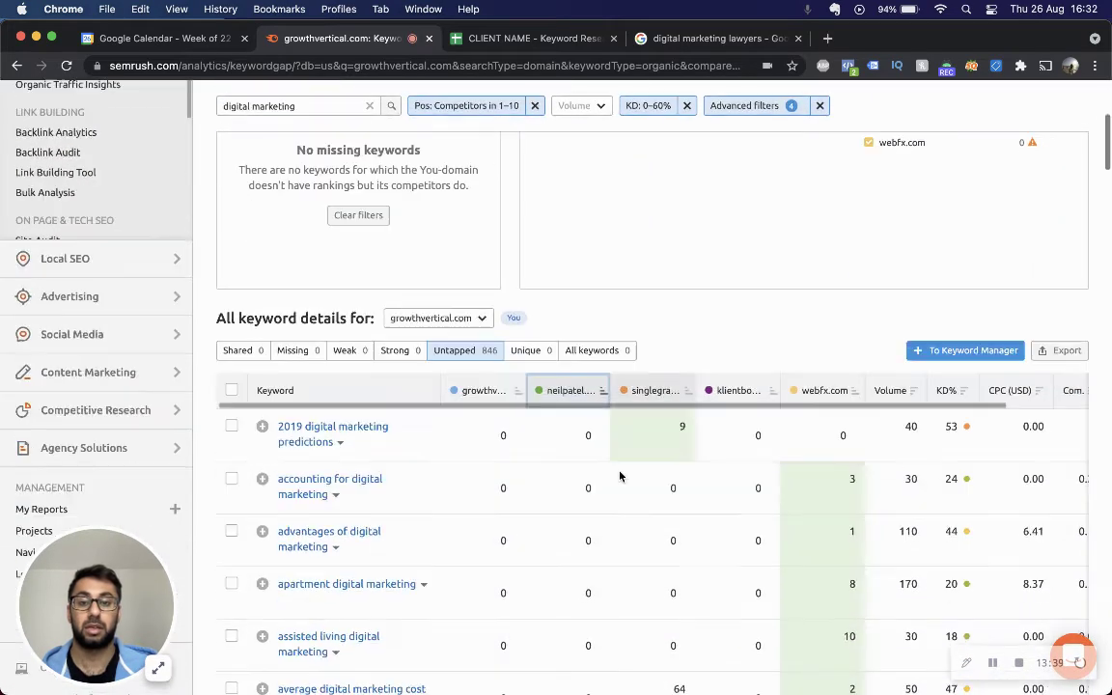
scroll(620, 474, down, 3)
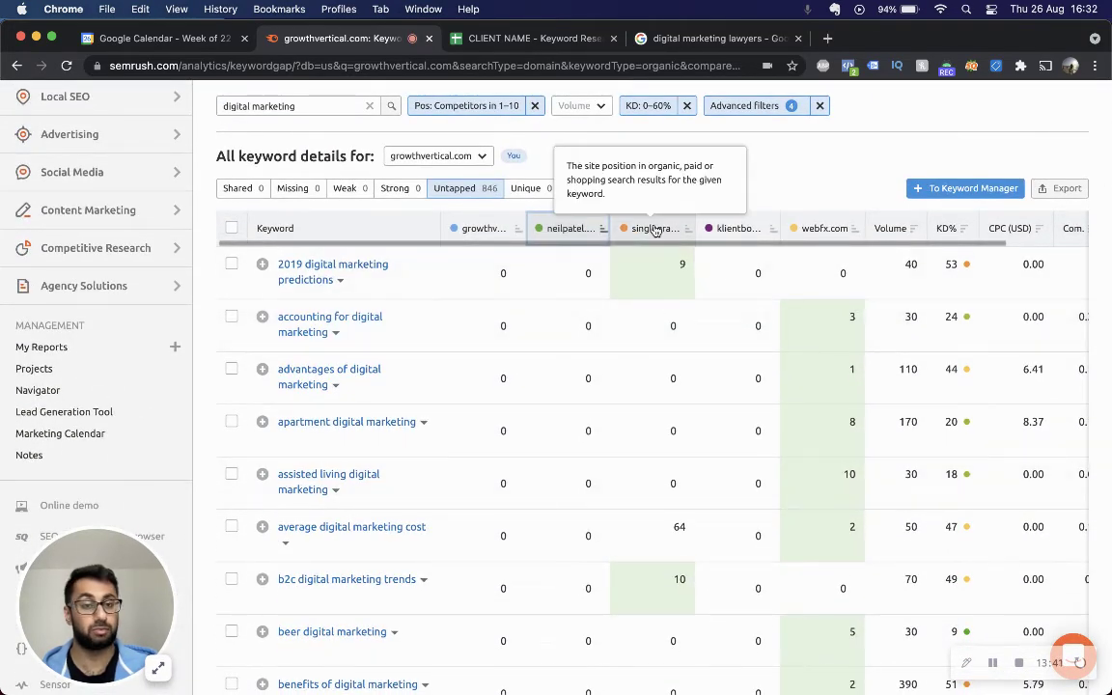
Step: Sort the untapped keywords by singlegrain.com's position and switch the sorting to webfx.com's position in ascending order
click(655, 229)
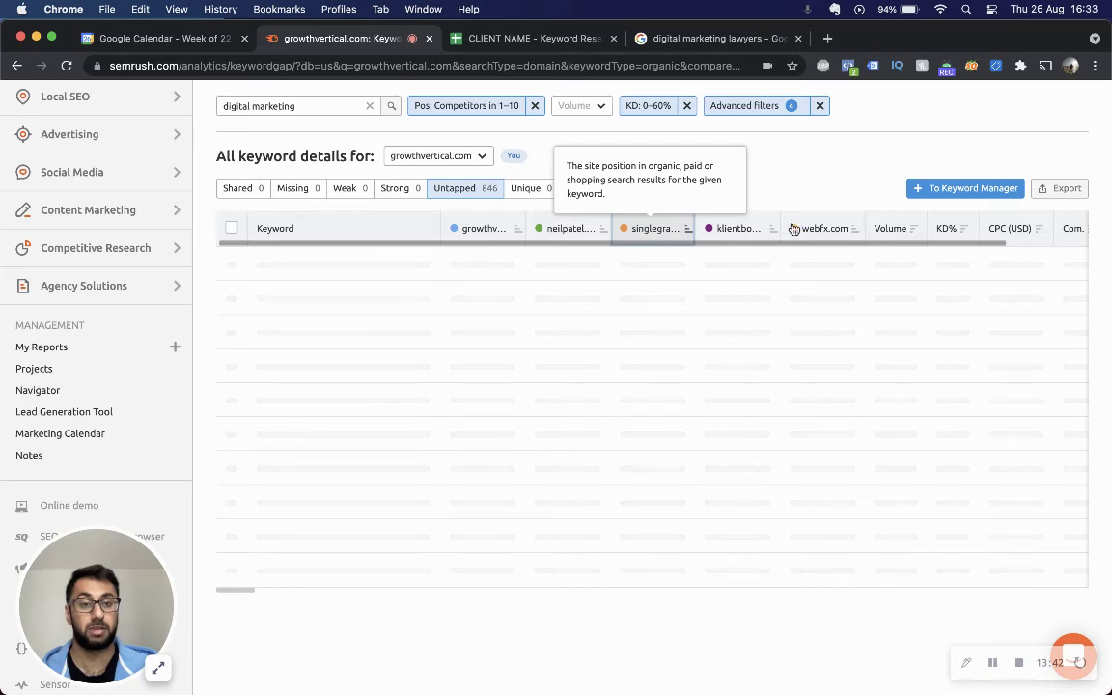
click(811, 230)
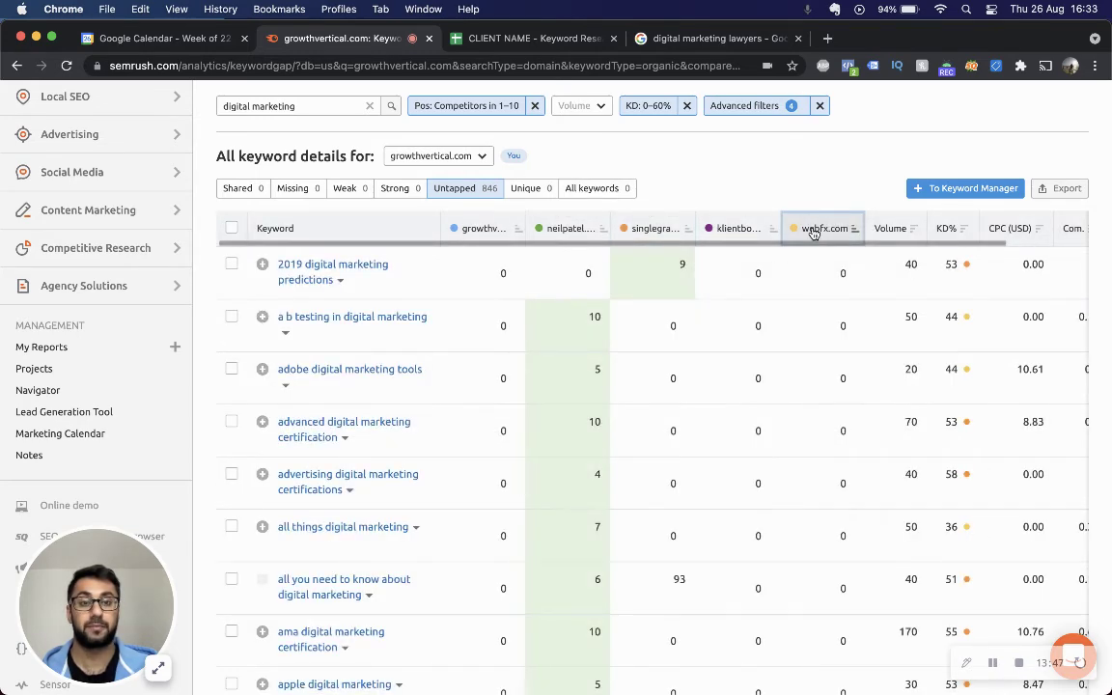
scroll(822, 430, down, 10)
scroll(822, 429, down, 15)
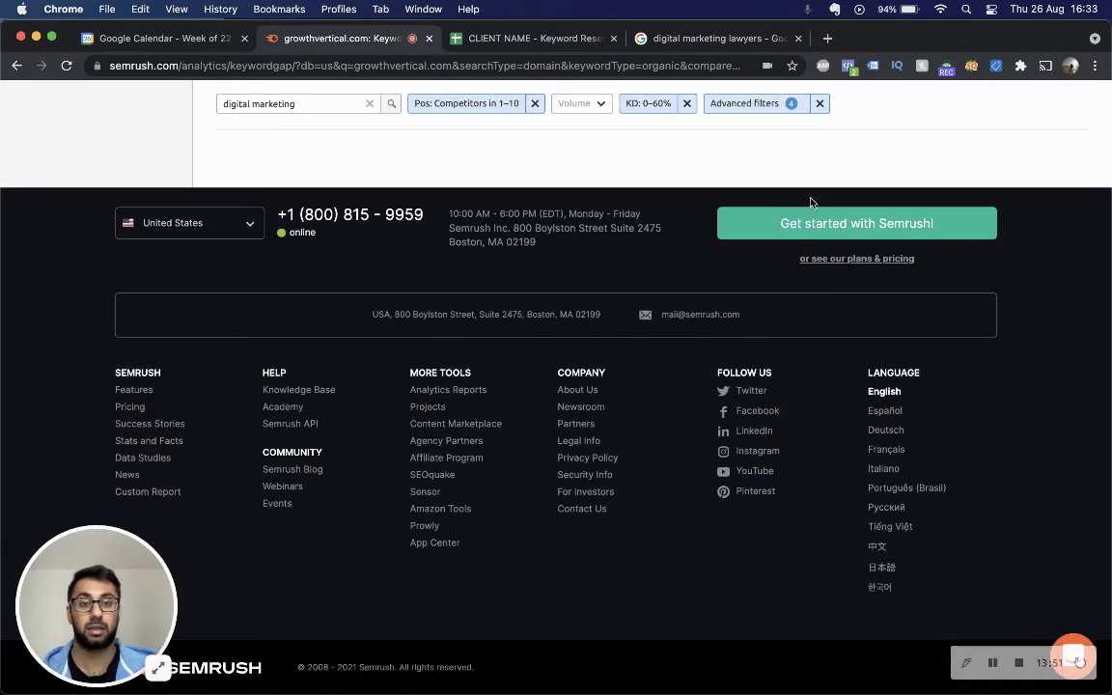
Step: Change the competitors' custom position range to 3–10 and browse the filtered untapped keywords
scroll(809, 204, up, 10)
scroll(835, 264, up, 15)
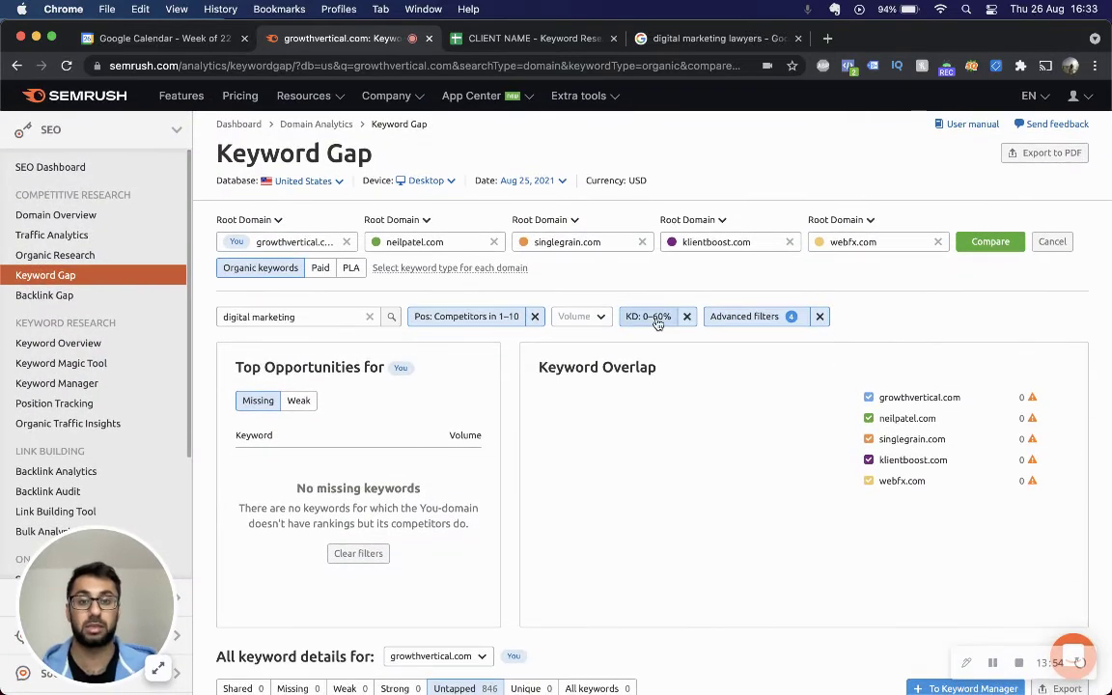
click(494, 315)
mouse_move(544, 394)
double_click(579, 478)
text(3)
click(614, 504)
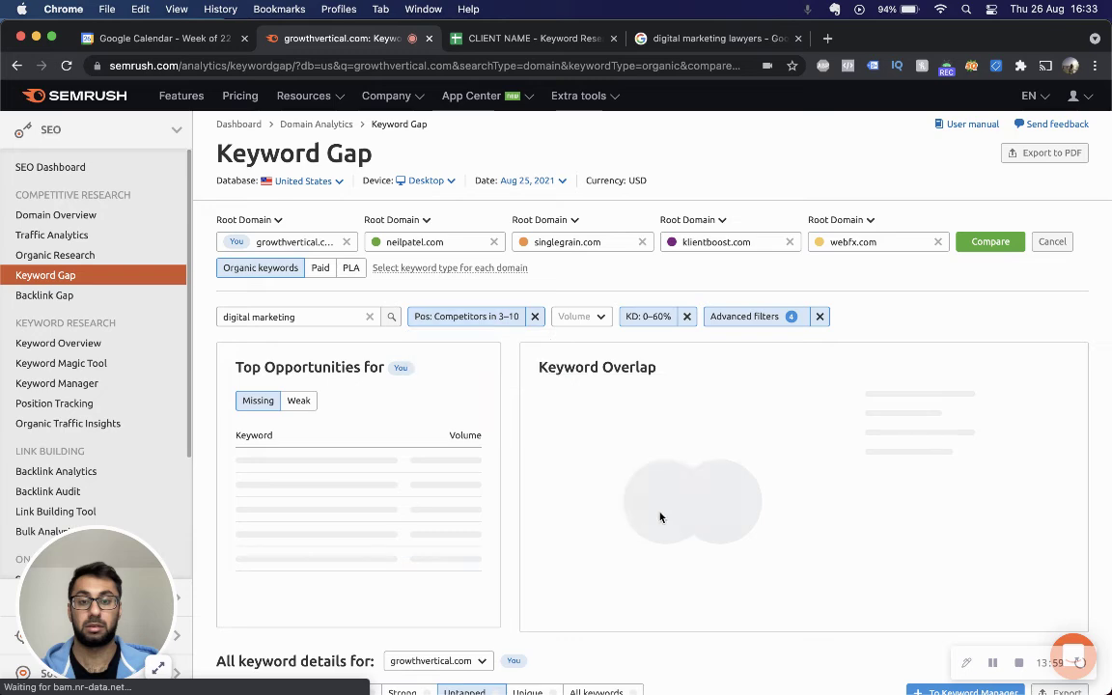
scroll(664, 516, down, 5)
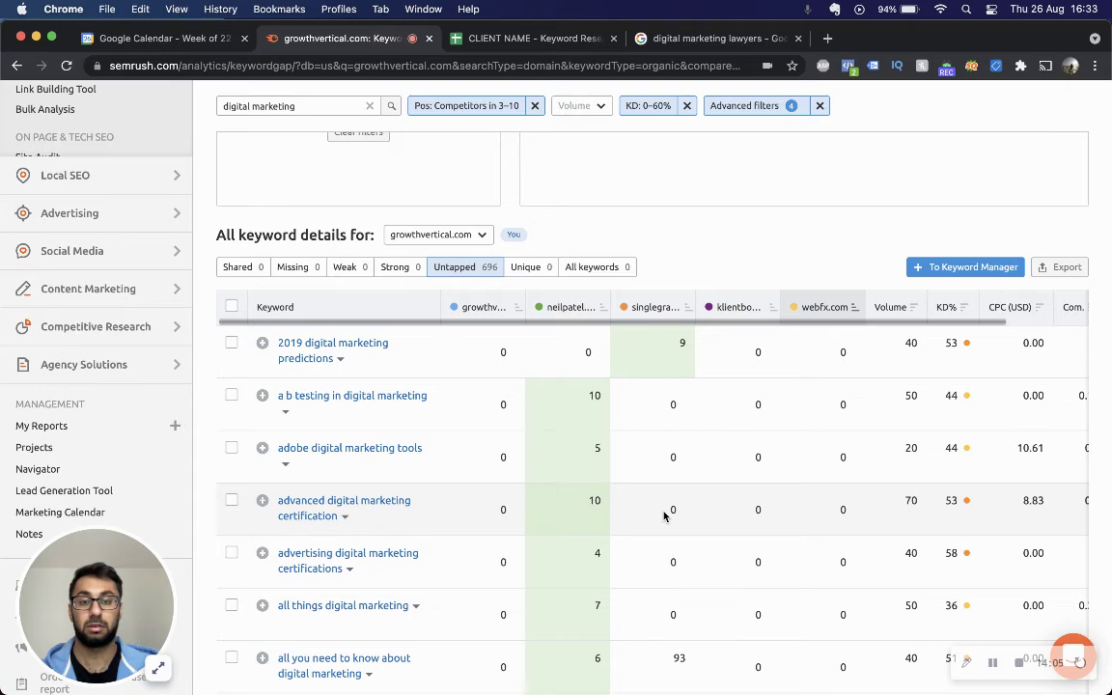
scroll(663, 516, down, 3)
scroll(662, 517, down, 10)
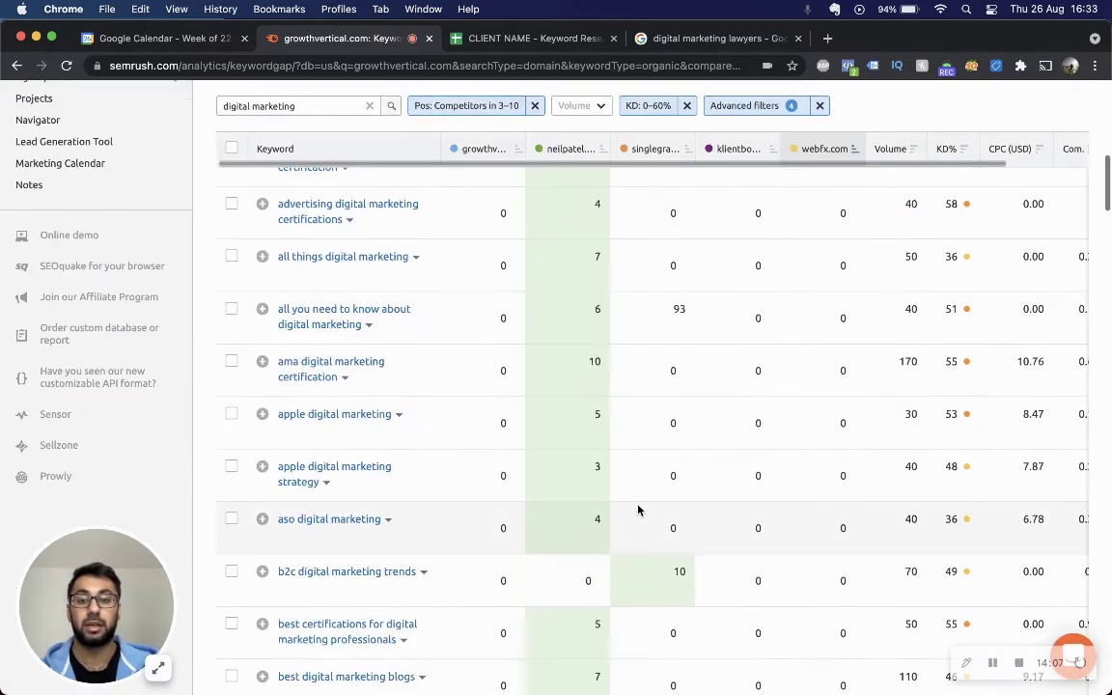
Step: Set the competitors' position filter to Top 10 and review the untapped keywords' rankings, volume, difficulty, CPC and competition
scroll(636, 509, up, 10)
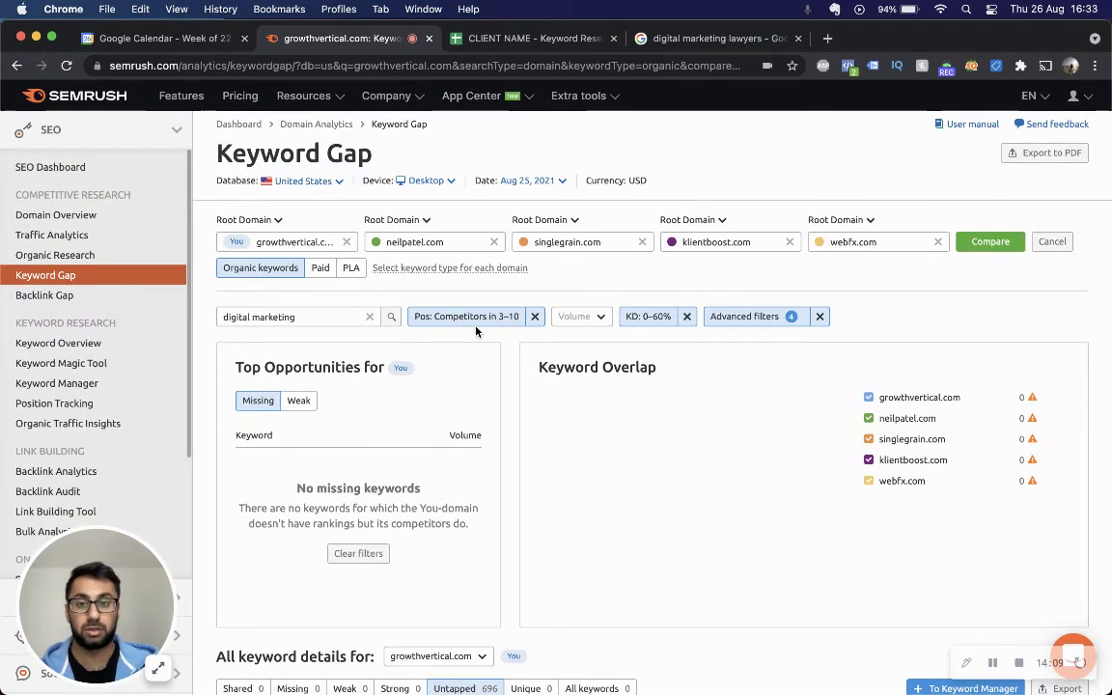
click(477, 319)
mouse_move(483, 384)
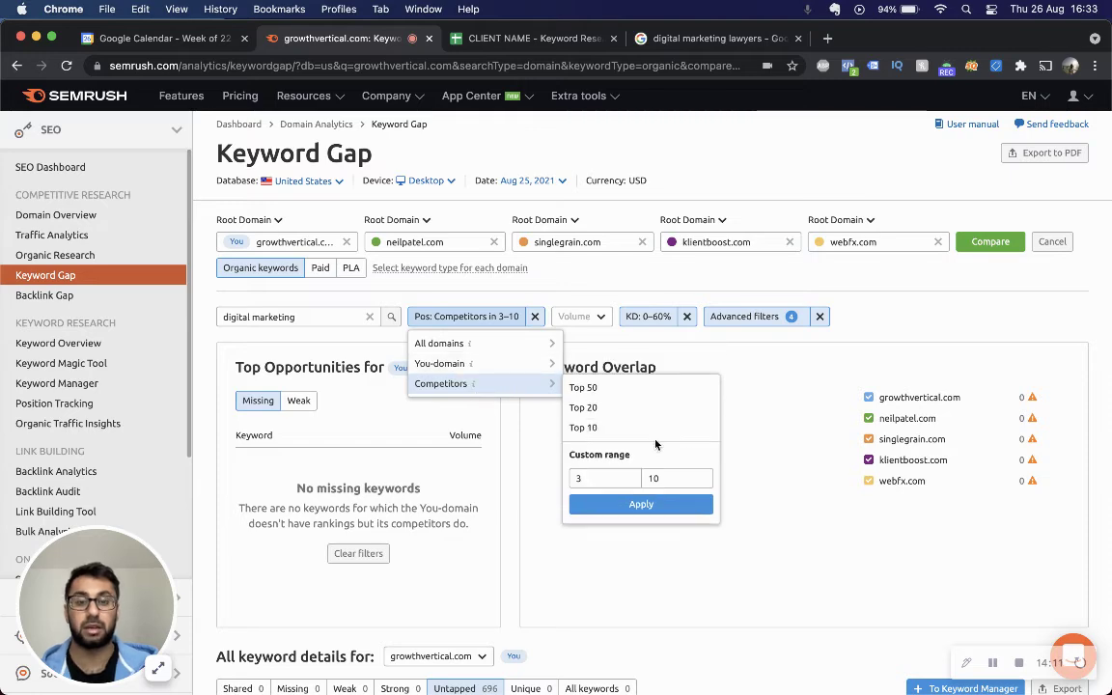
click(656, 430)
scroll(565, 448, down, 5)
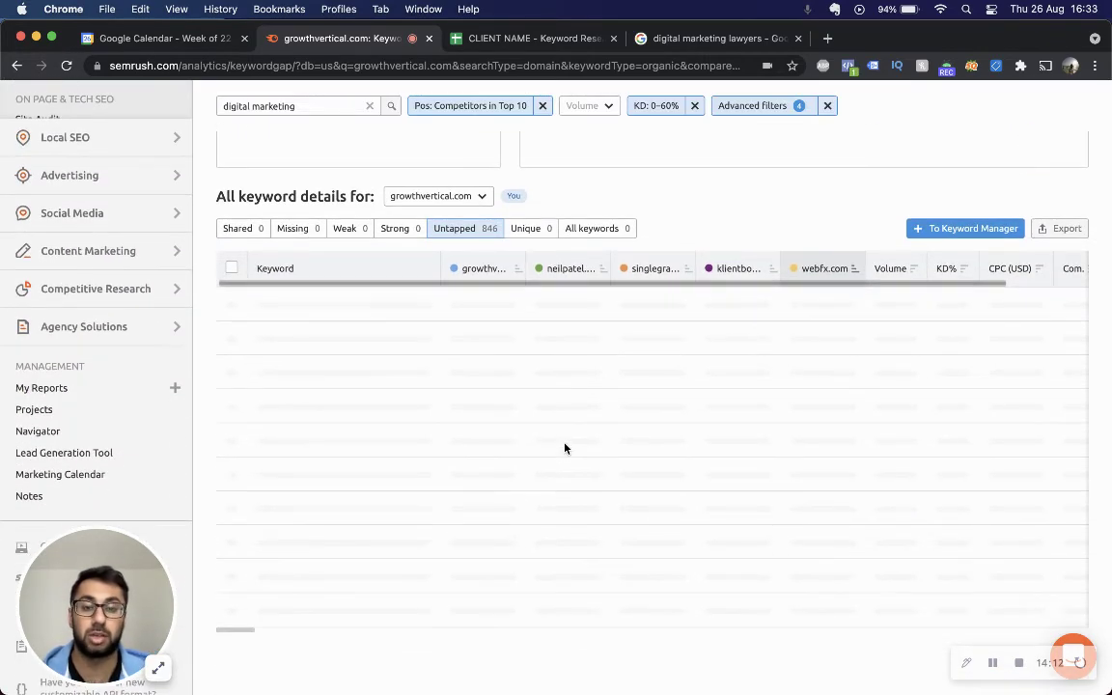
scroll(565, 447, down, 5)
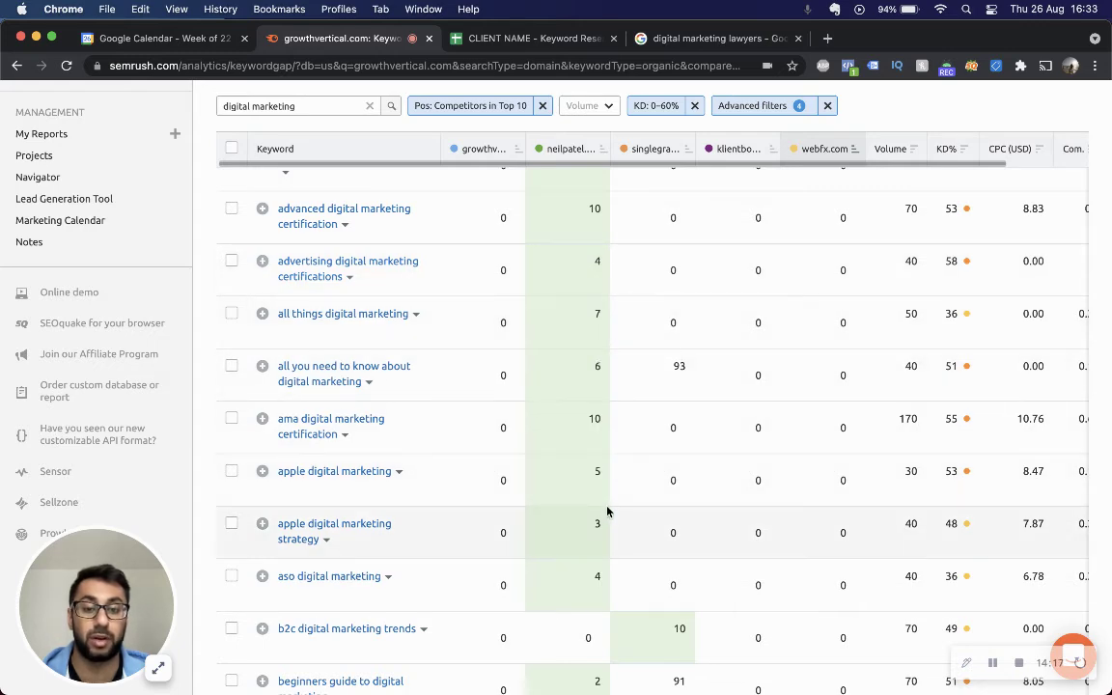
scroll(607, 512, down, 3)
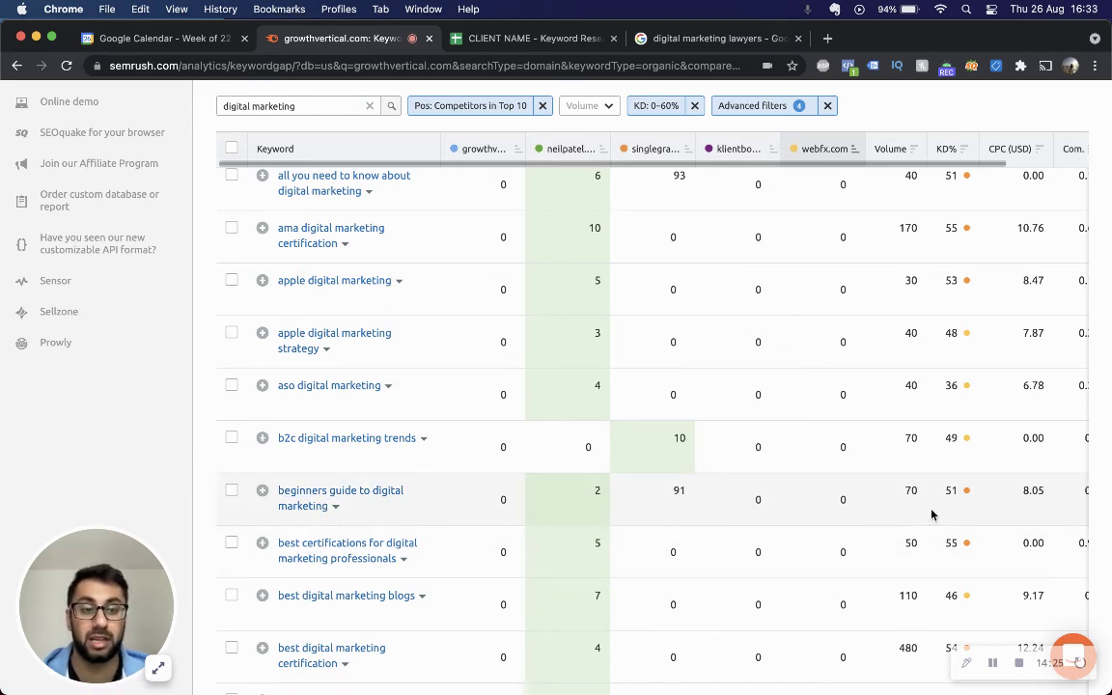
scroll(950, 492, right, 3)
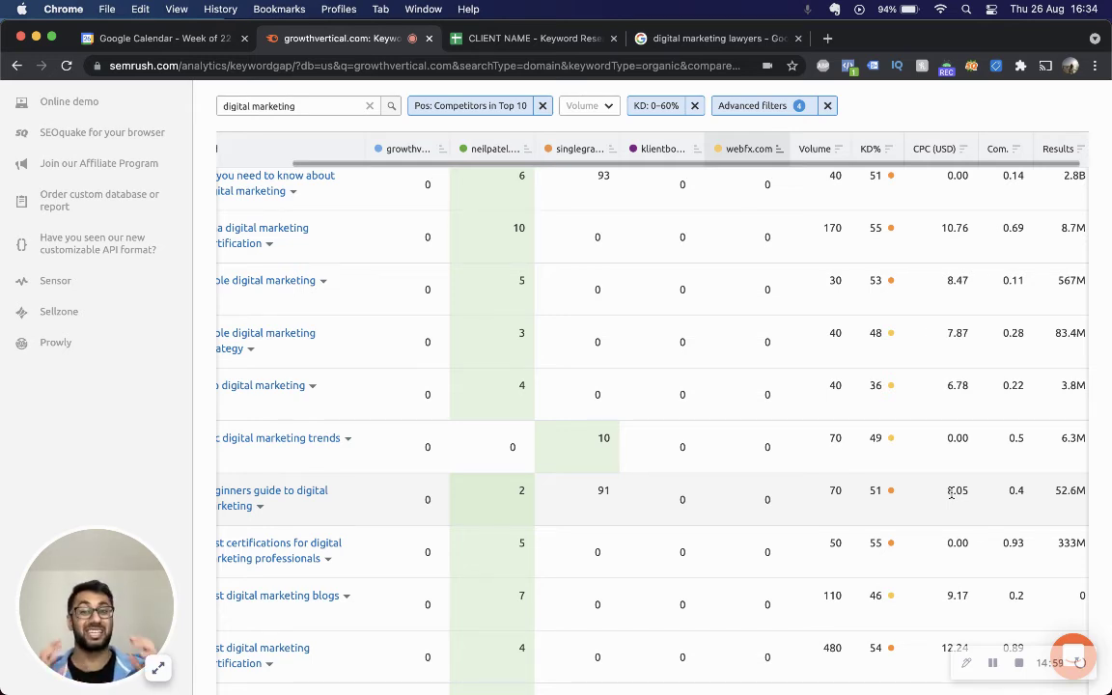
scroll(660, 384, left, 3)
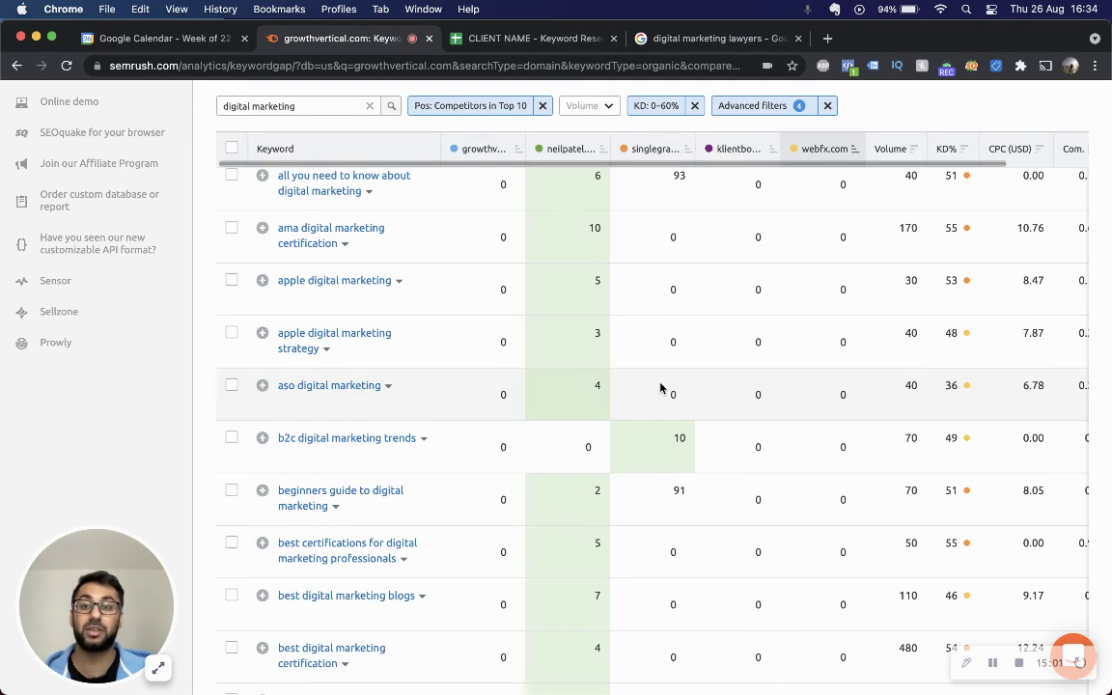
scroll(660, 386, up, 10)
scroll(660, 388, up, 1)
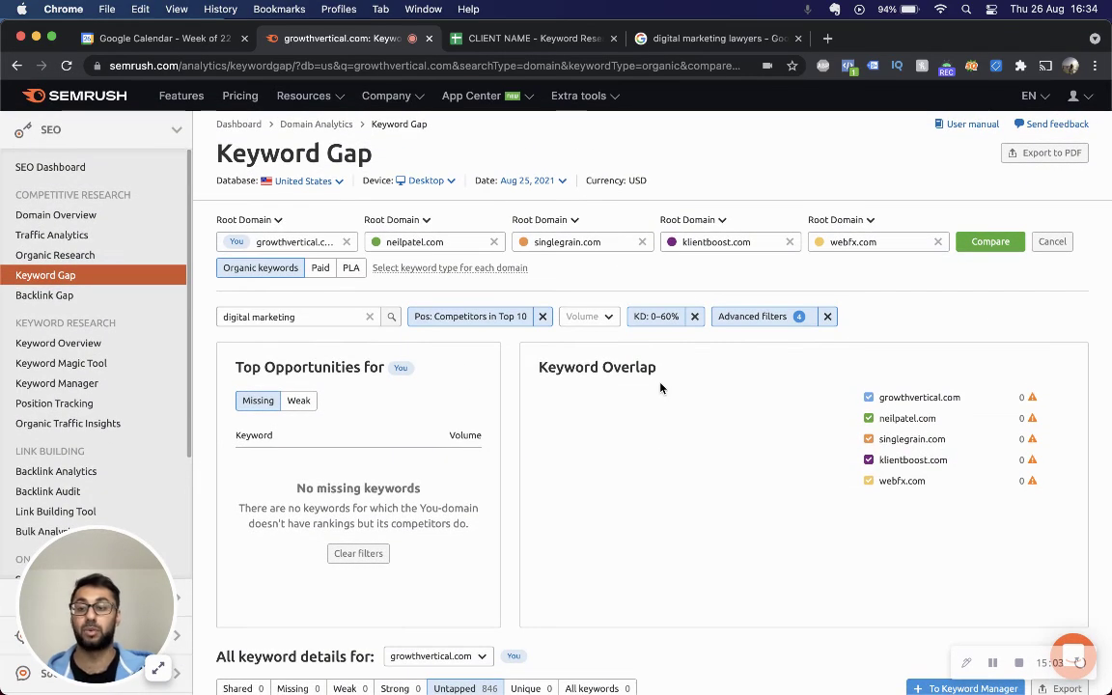
scroll(660, 387, down, 5)
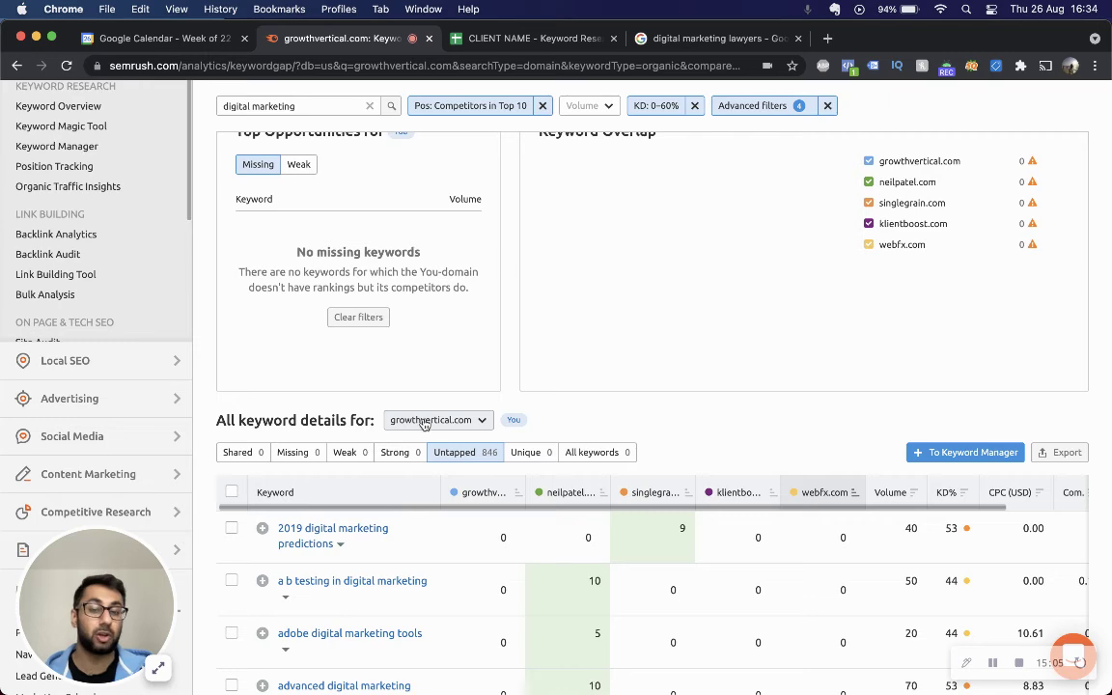
scroll(526, 415, down, 2)
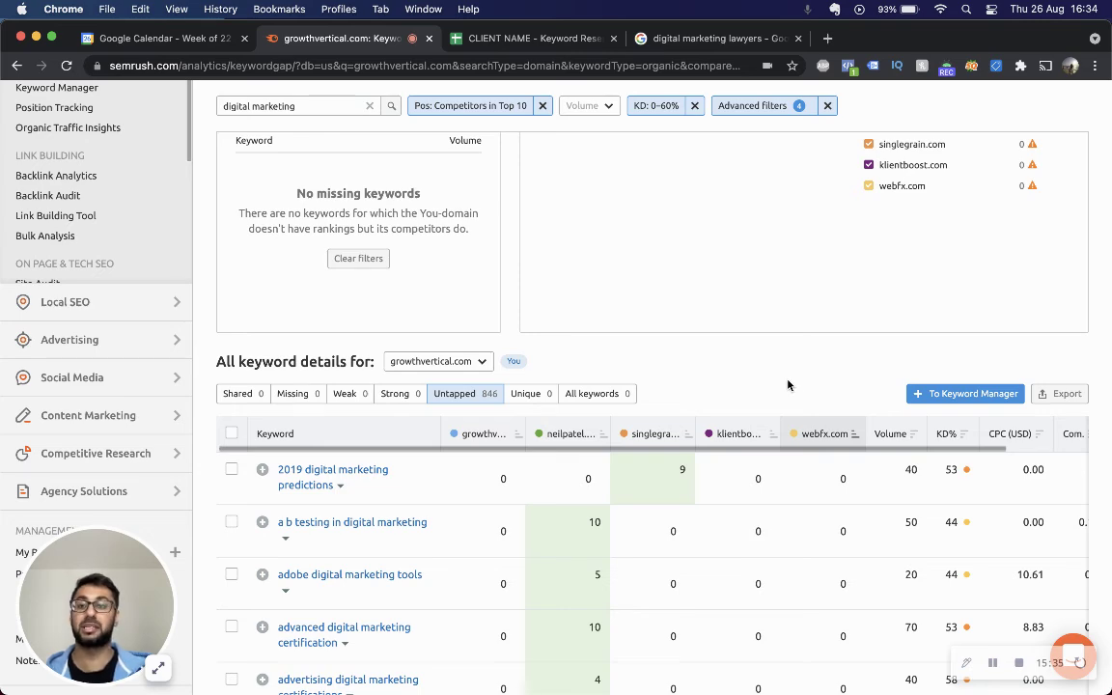
scroll(787, 385, up, 5)
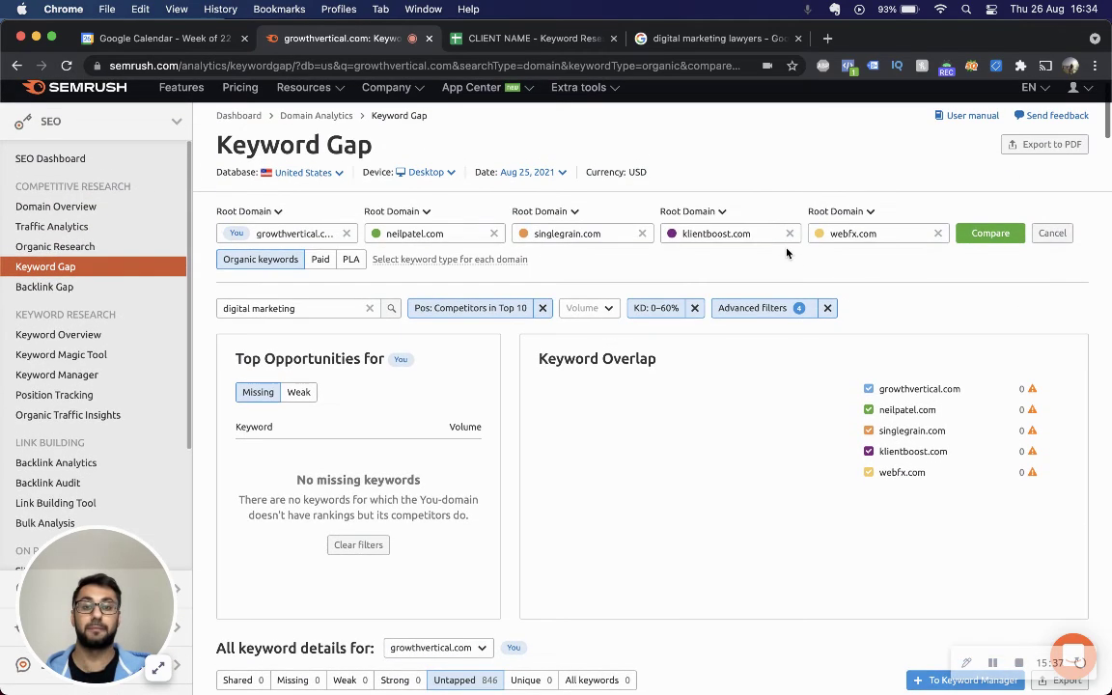
scroll(786, 253, up, 1)
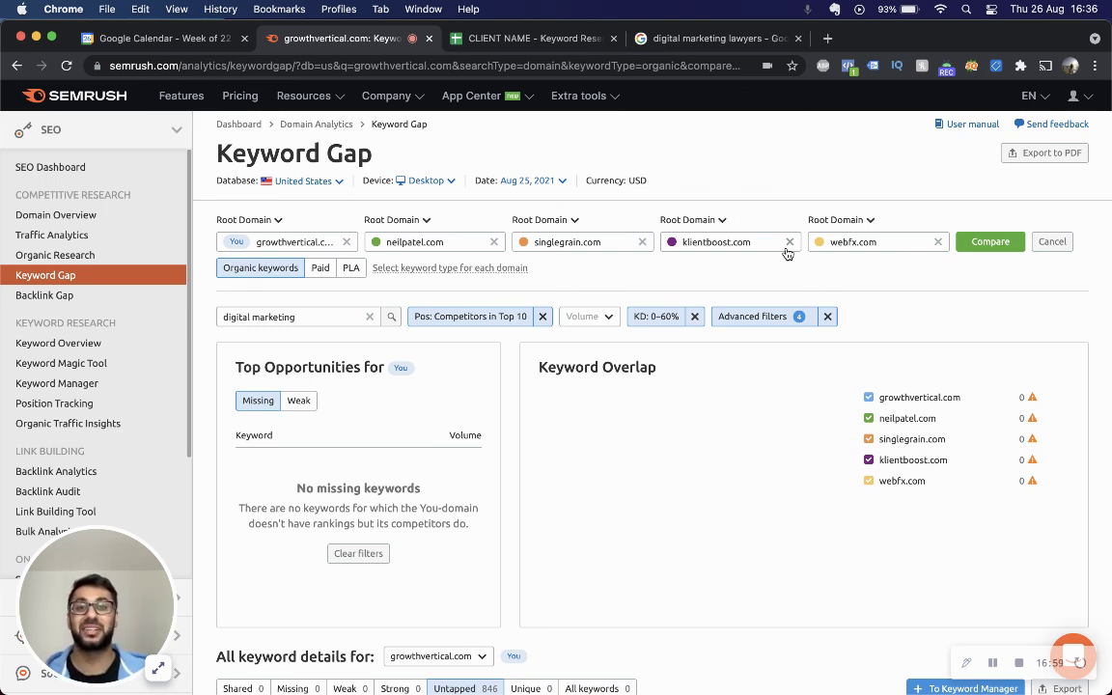
click(1019, 663)
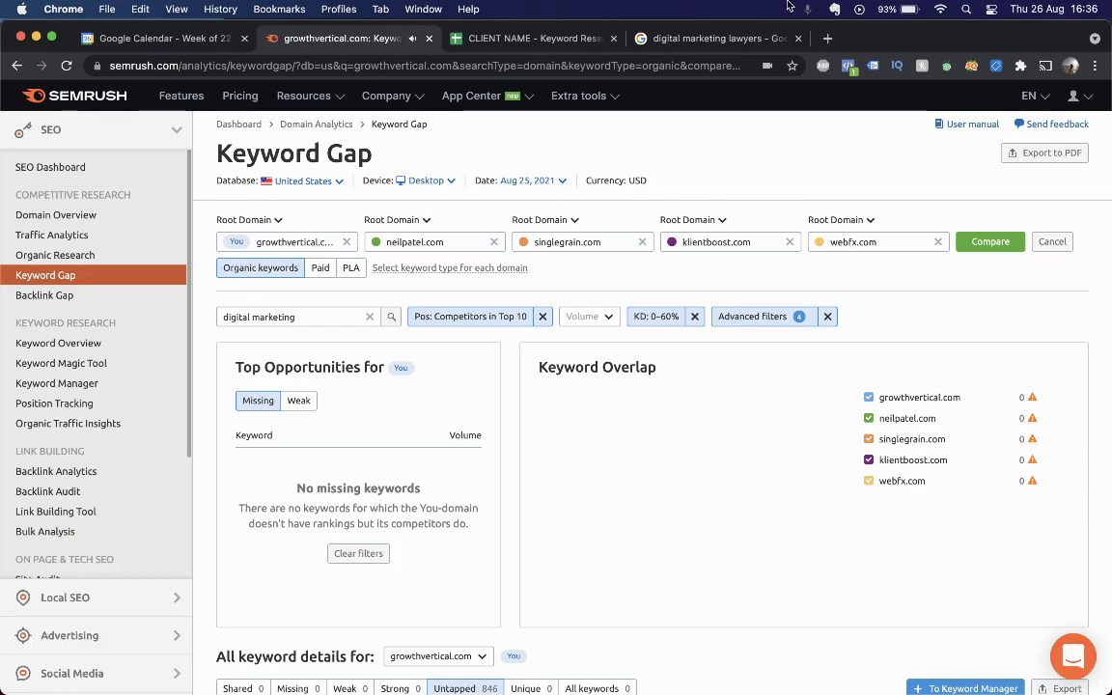